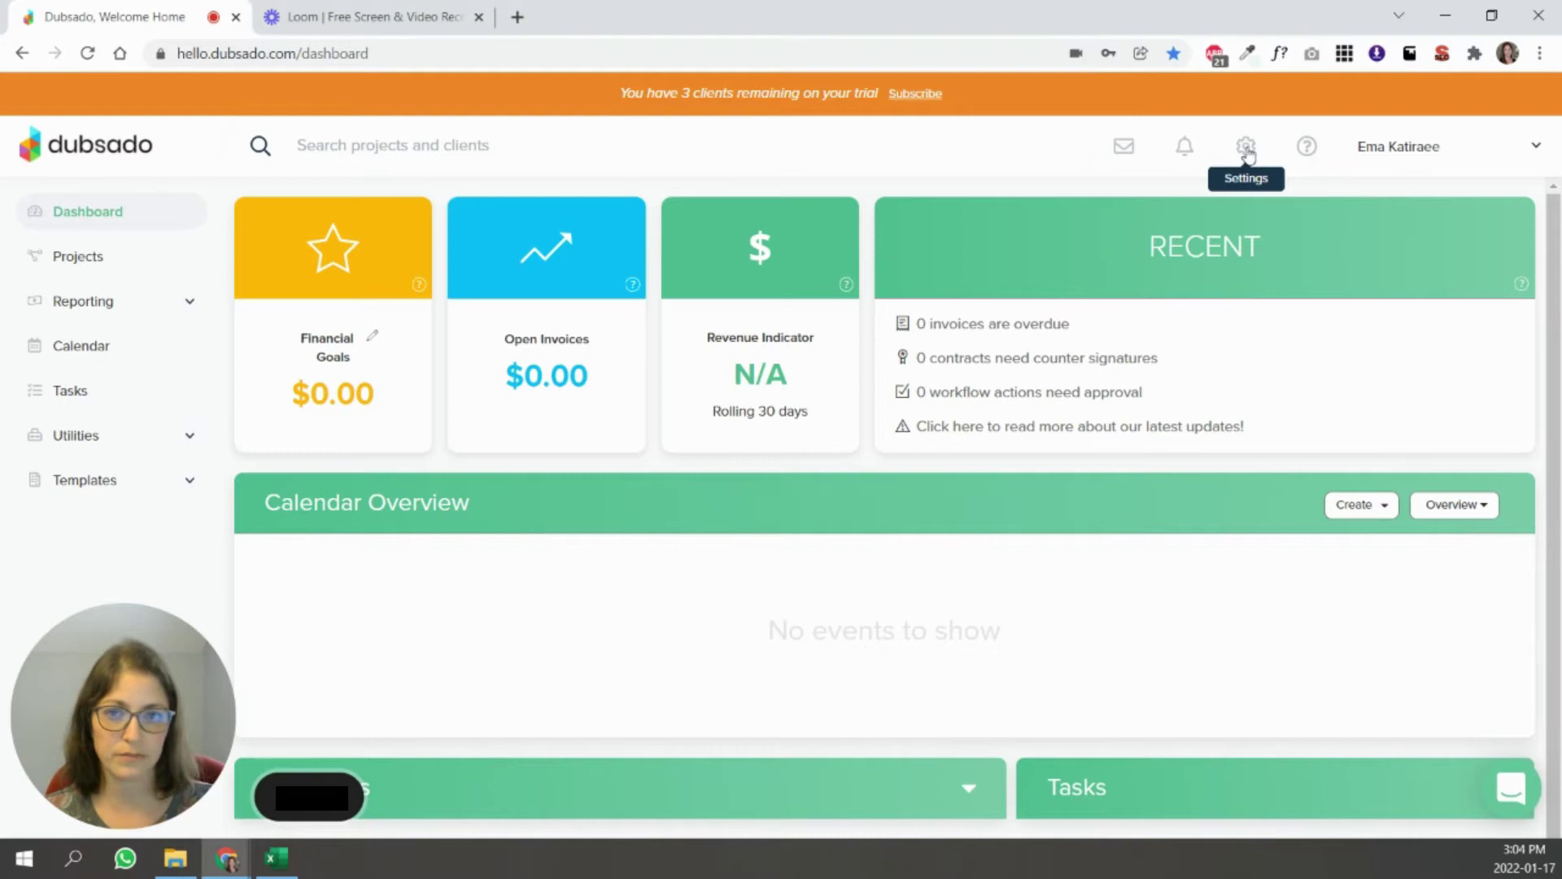
- Change the brand colour in account settings to magenta D14FD8
click(1246, 149)
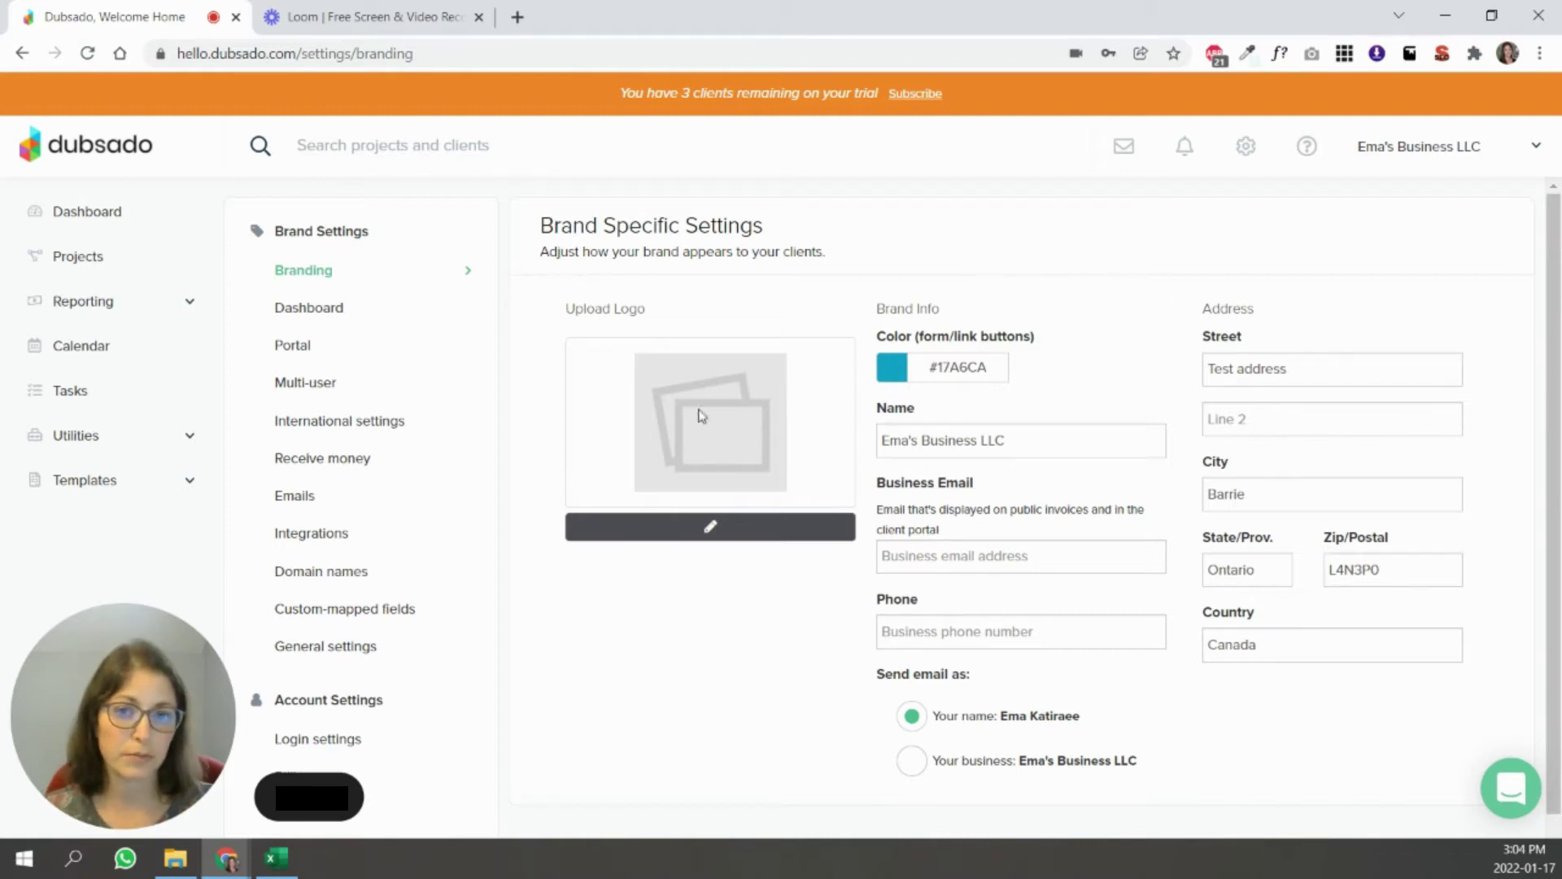
click(895, 368)
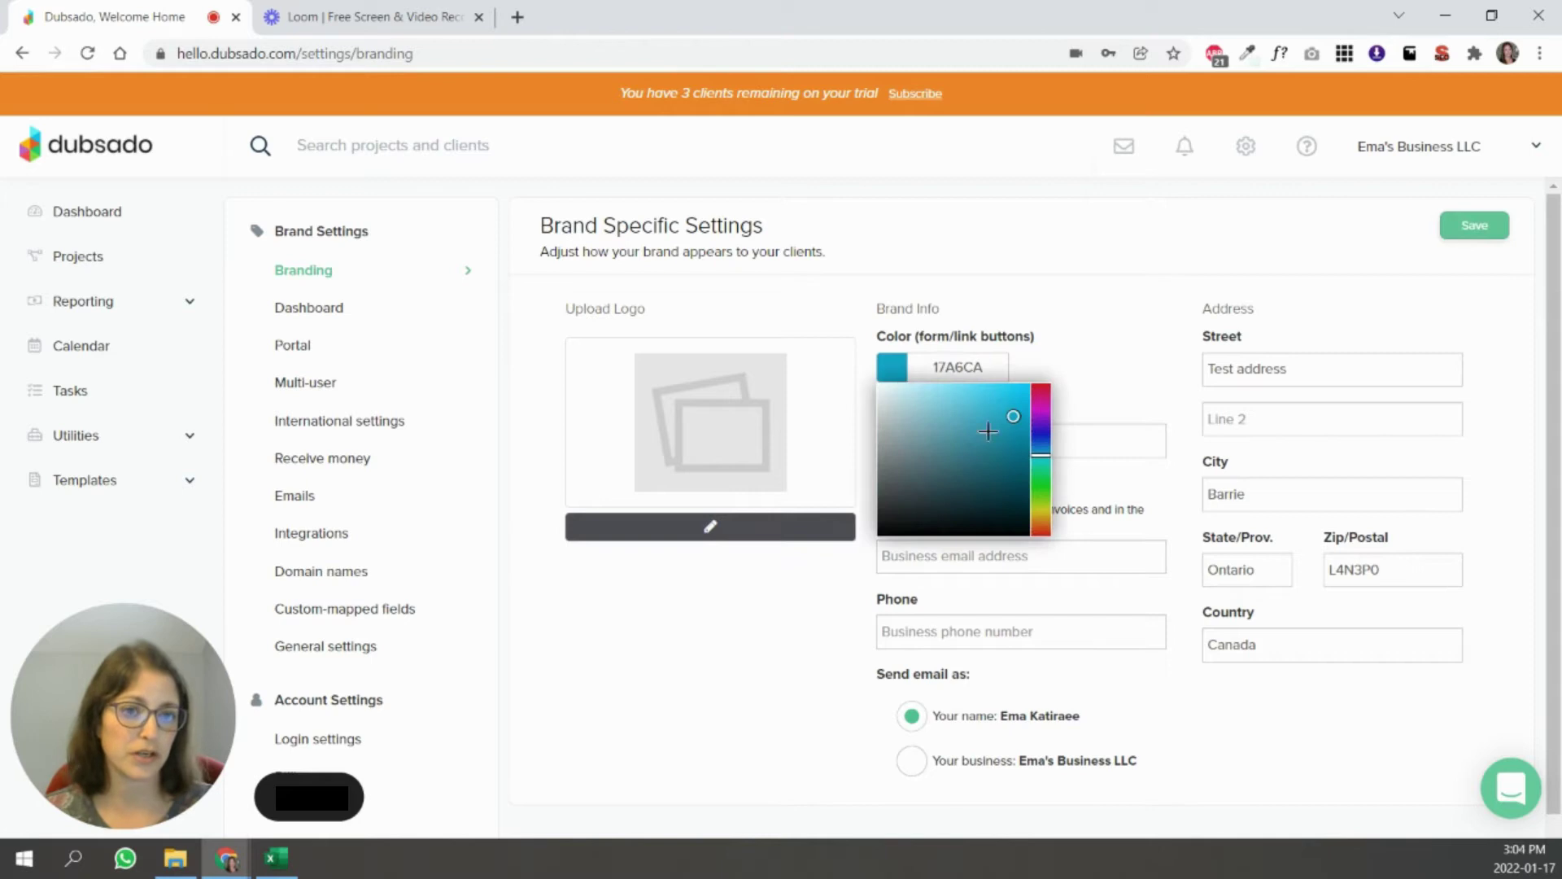
click(1003, 424)
click(1040, 408)
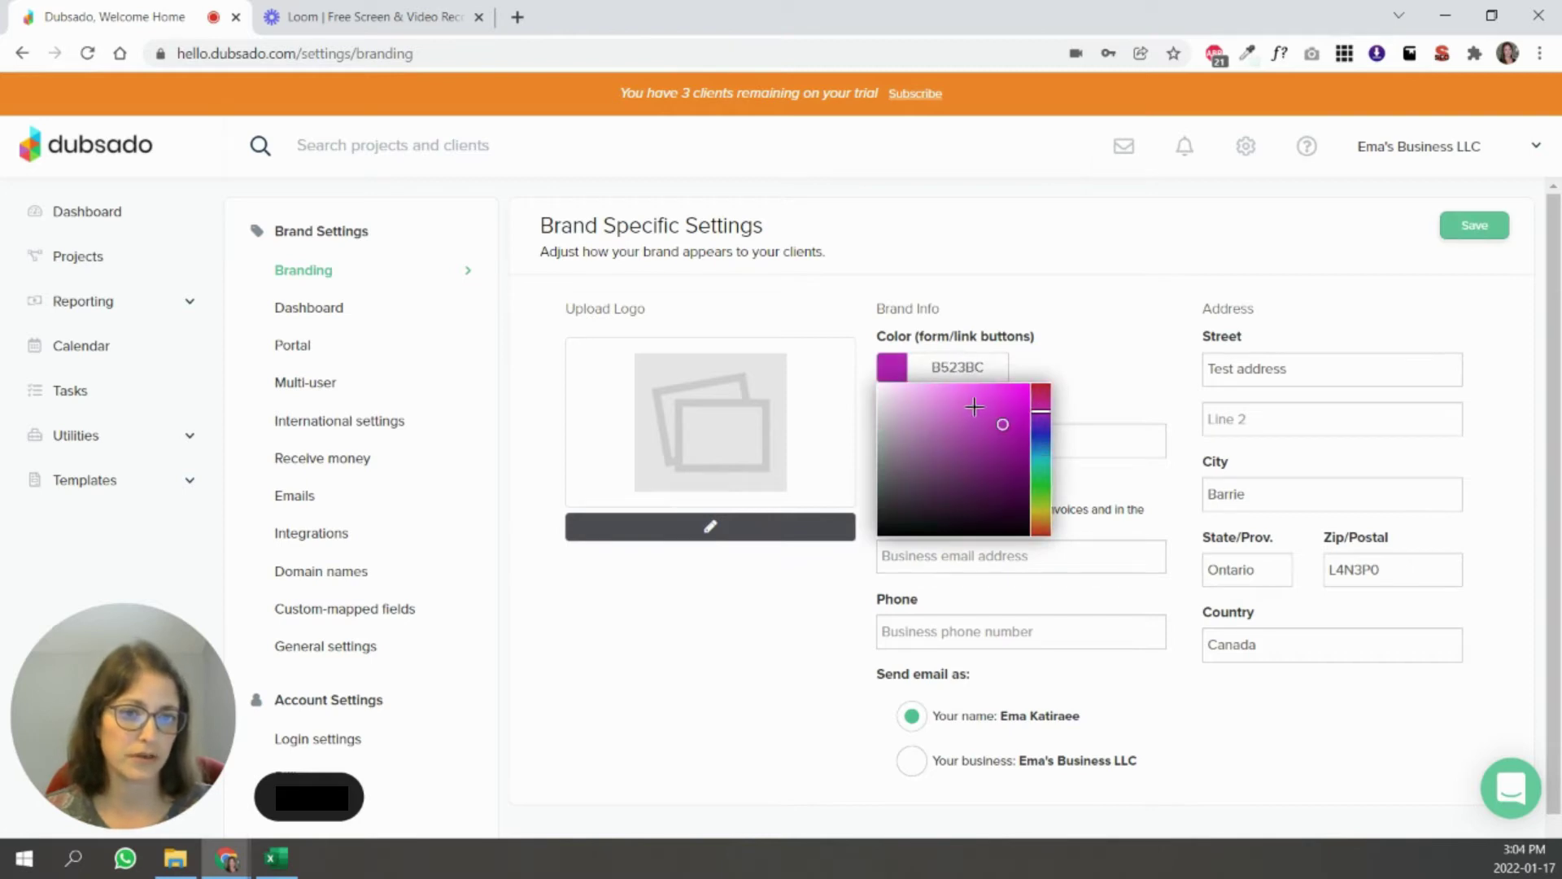
click(974, 407)
click(1082, 354)
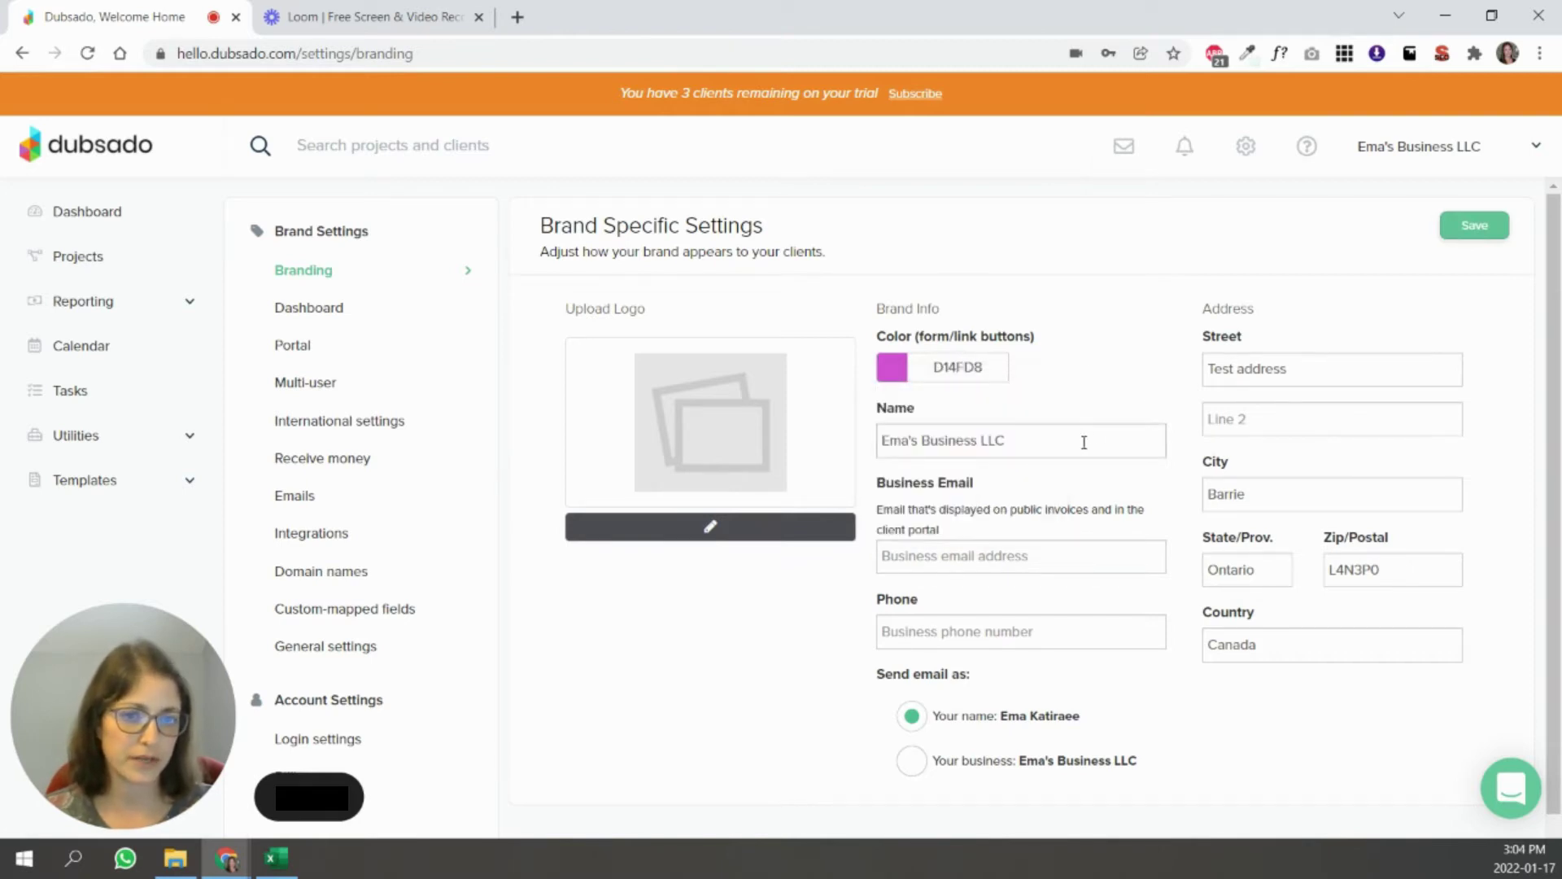
- Review the business name, email and phone fields, and send client emails as the business
drag(1089, 441, 869, 440)
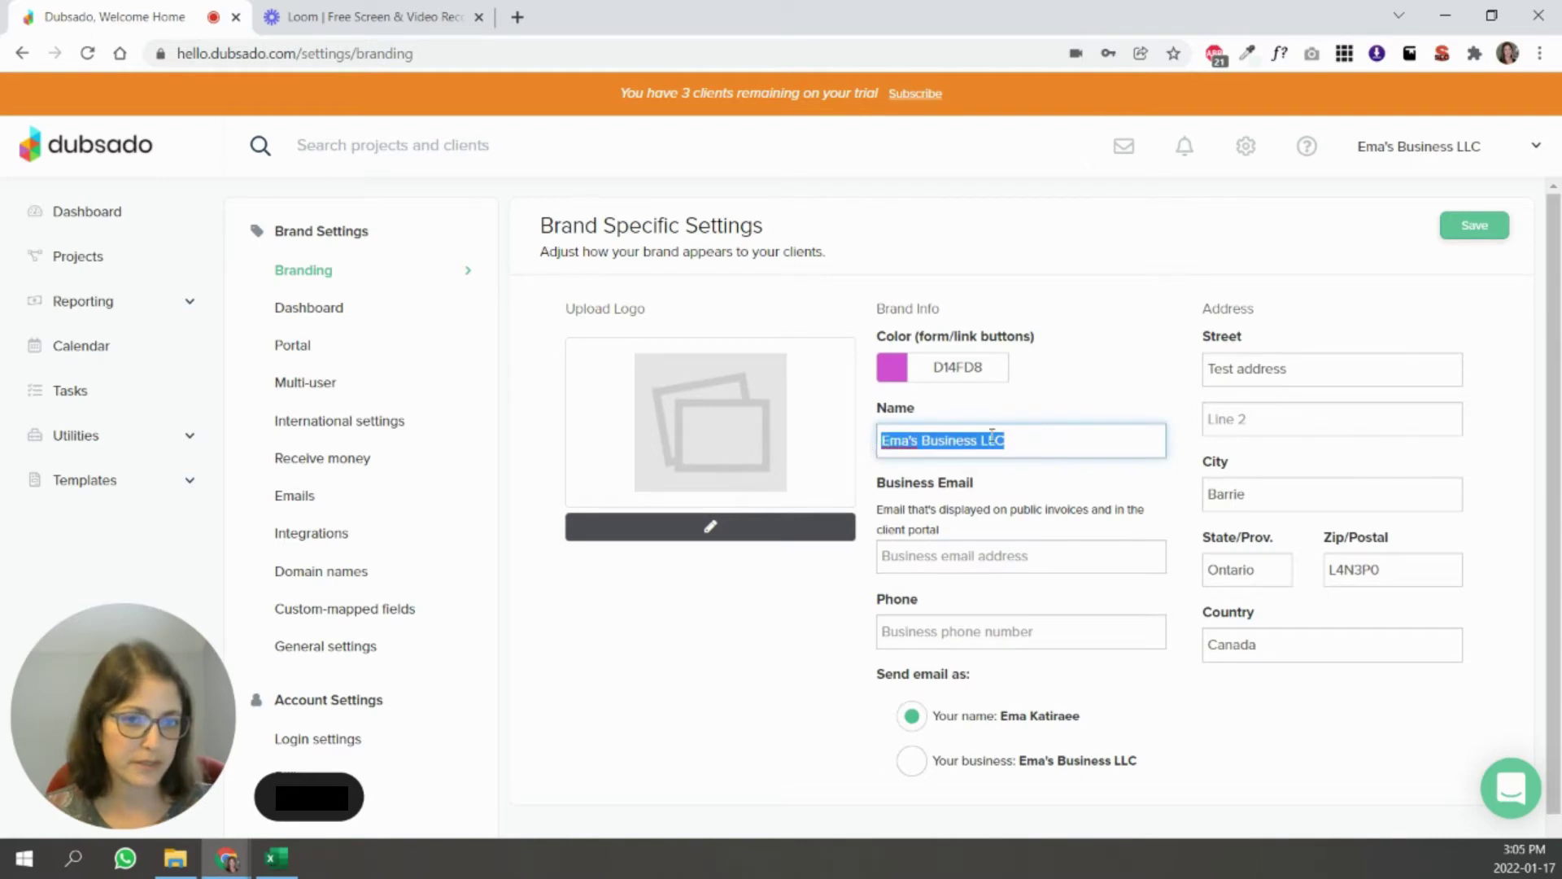
click(908, 558)
click(857, 564)
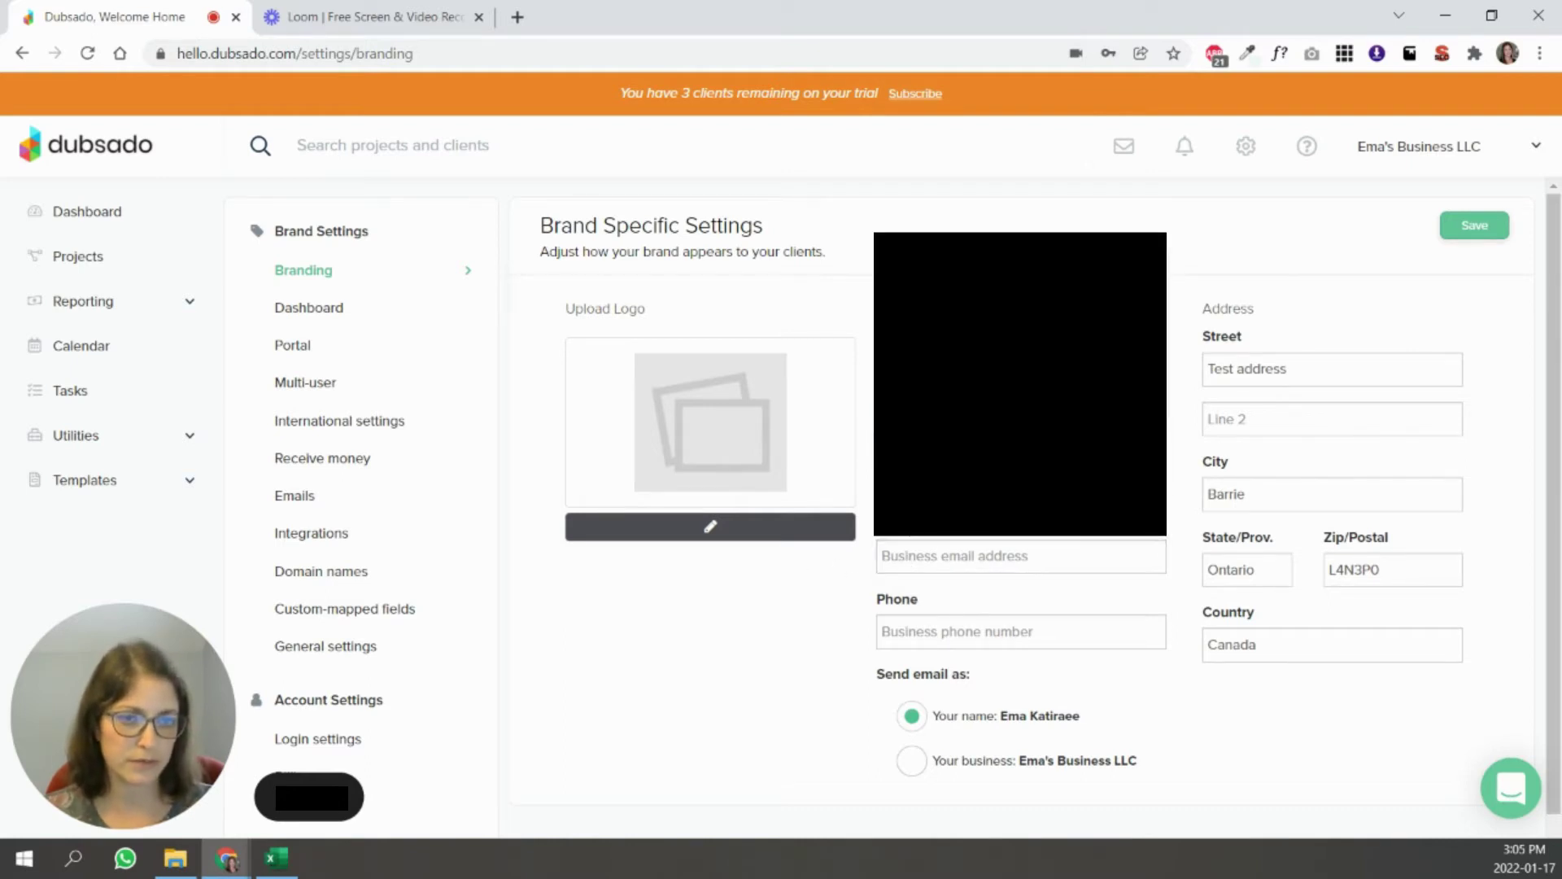
click(1020, 632)
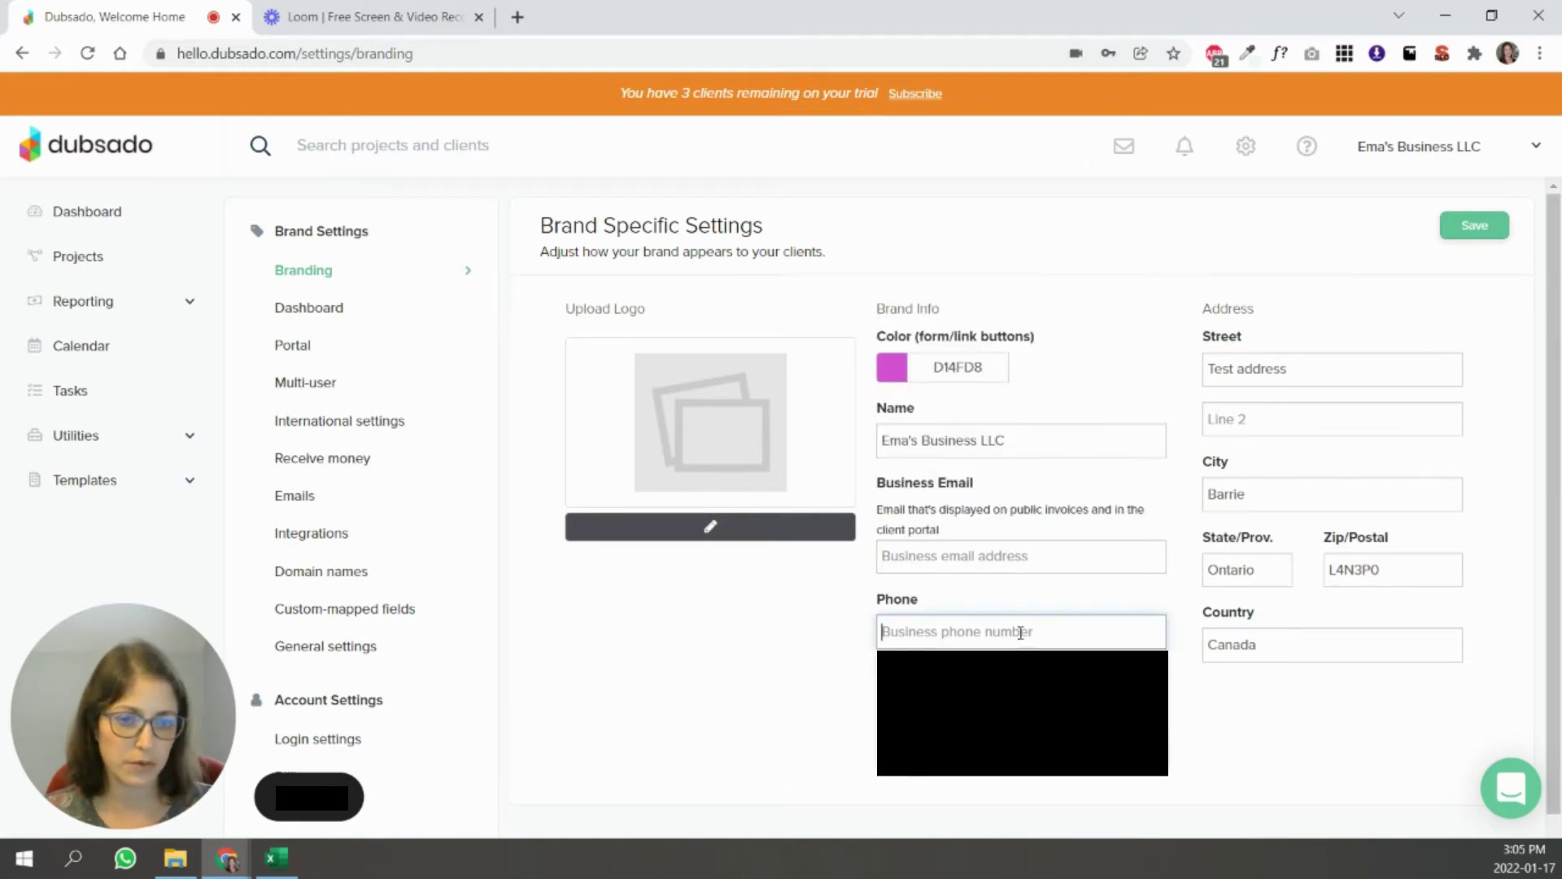
click(851, 653)
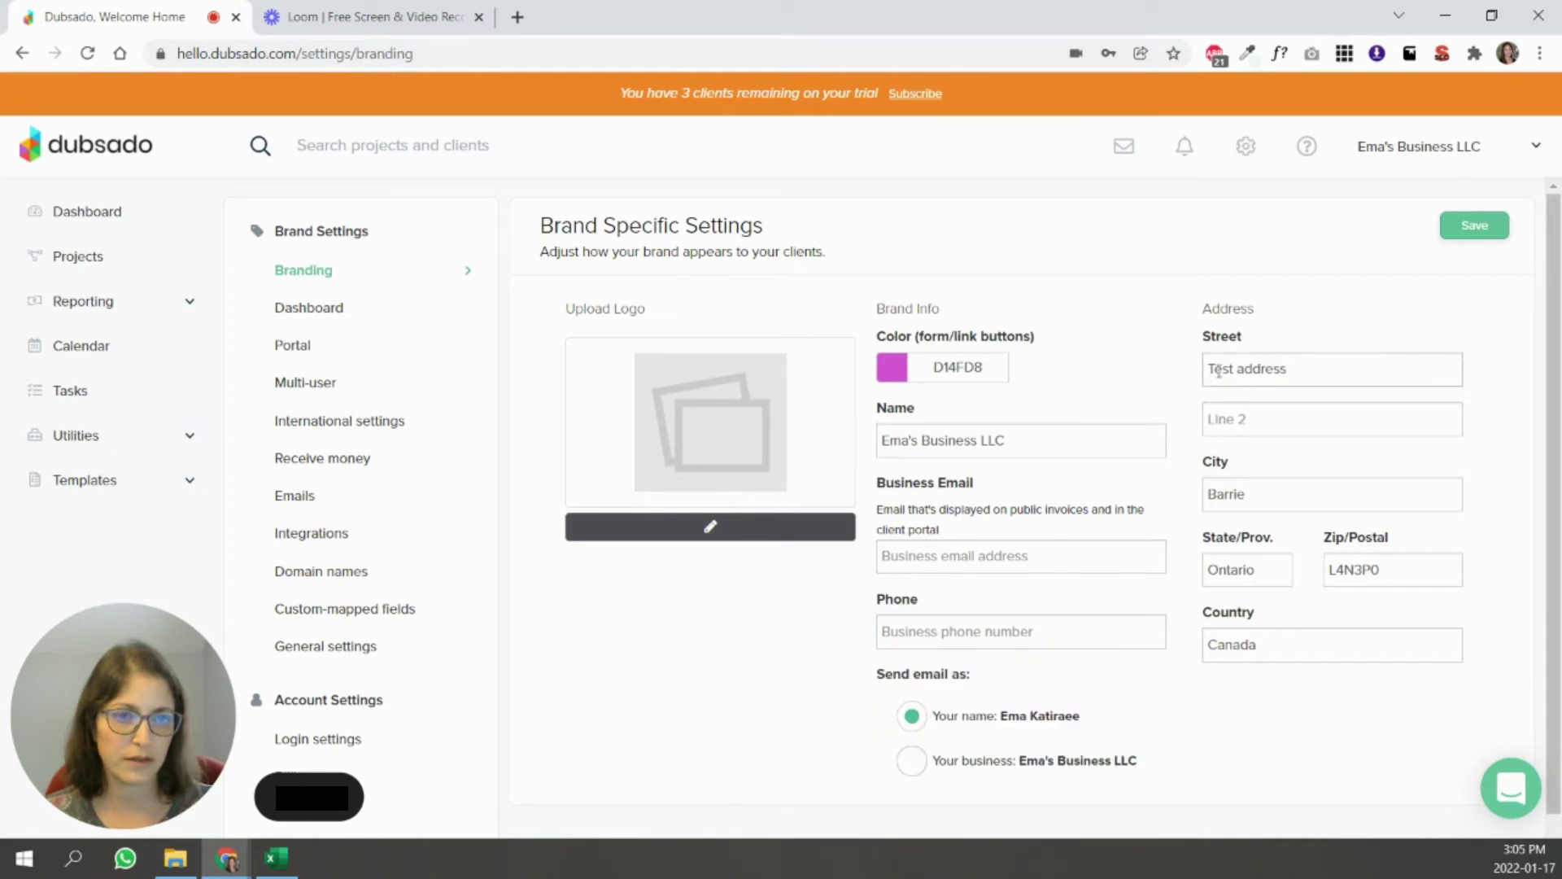
click(915, 765)
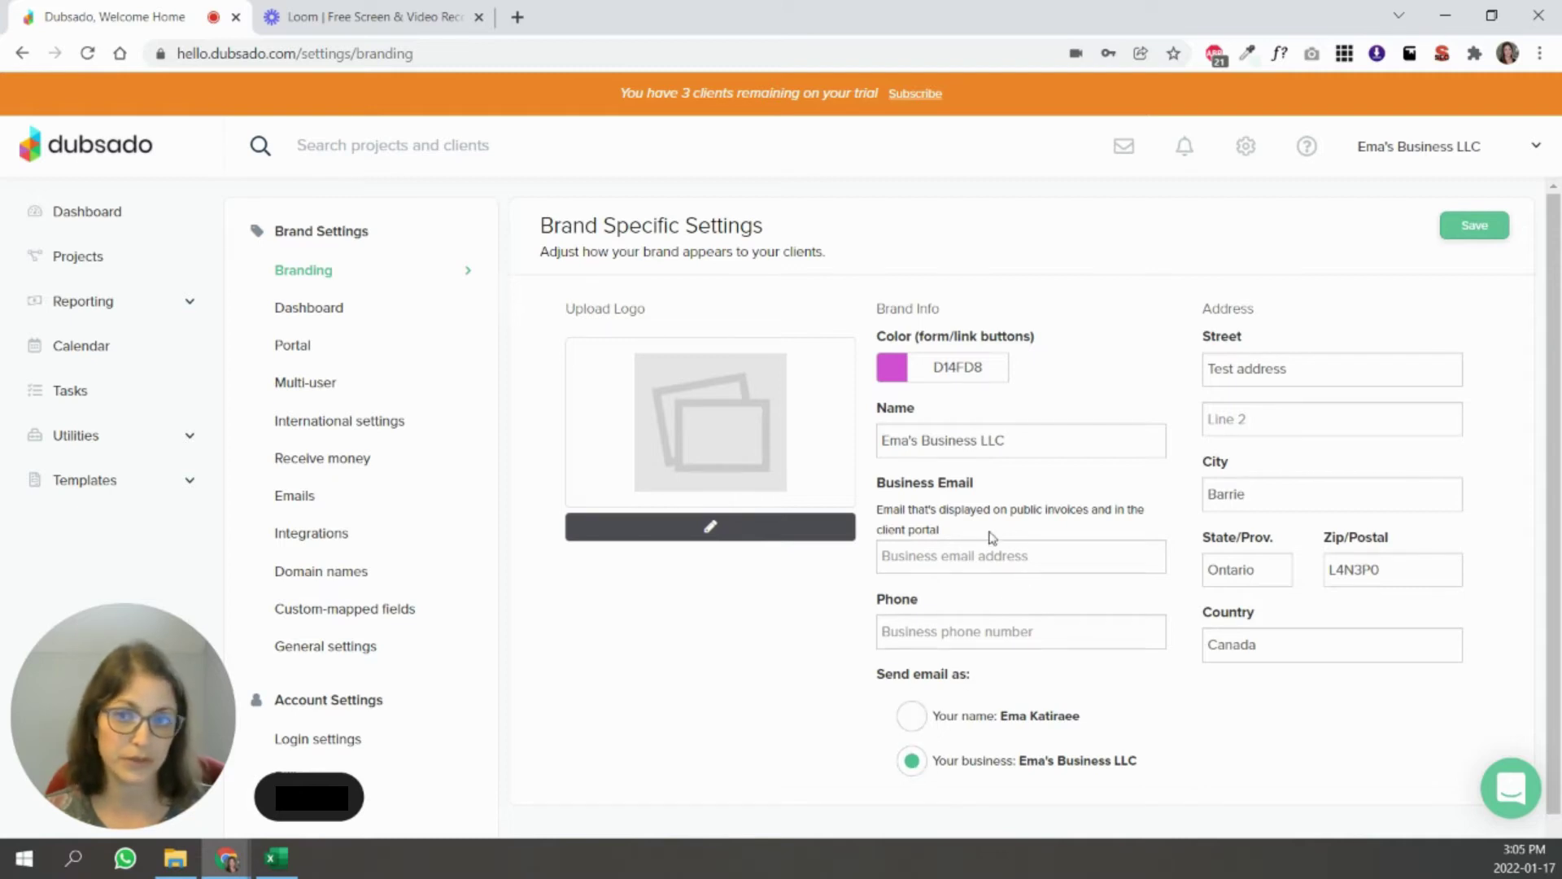
click(317, 324)
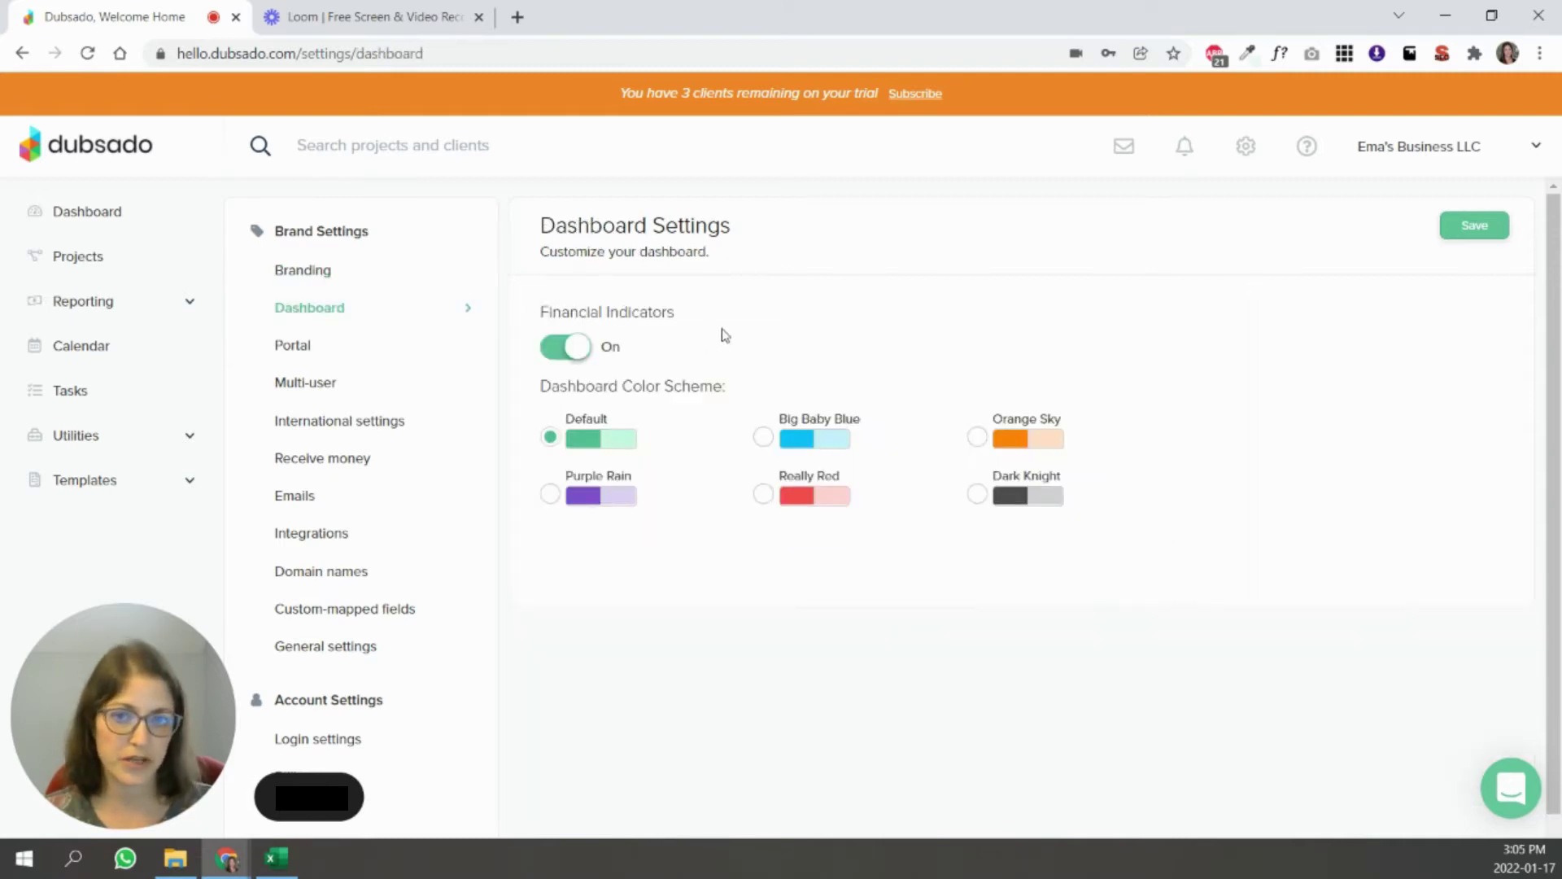
click(557, 352)
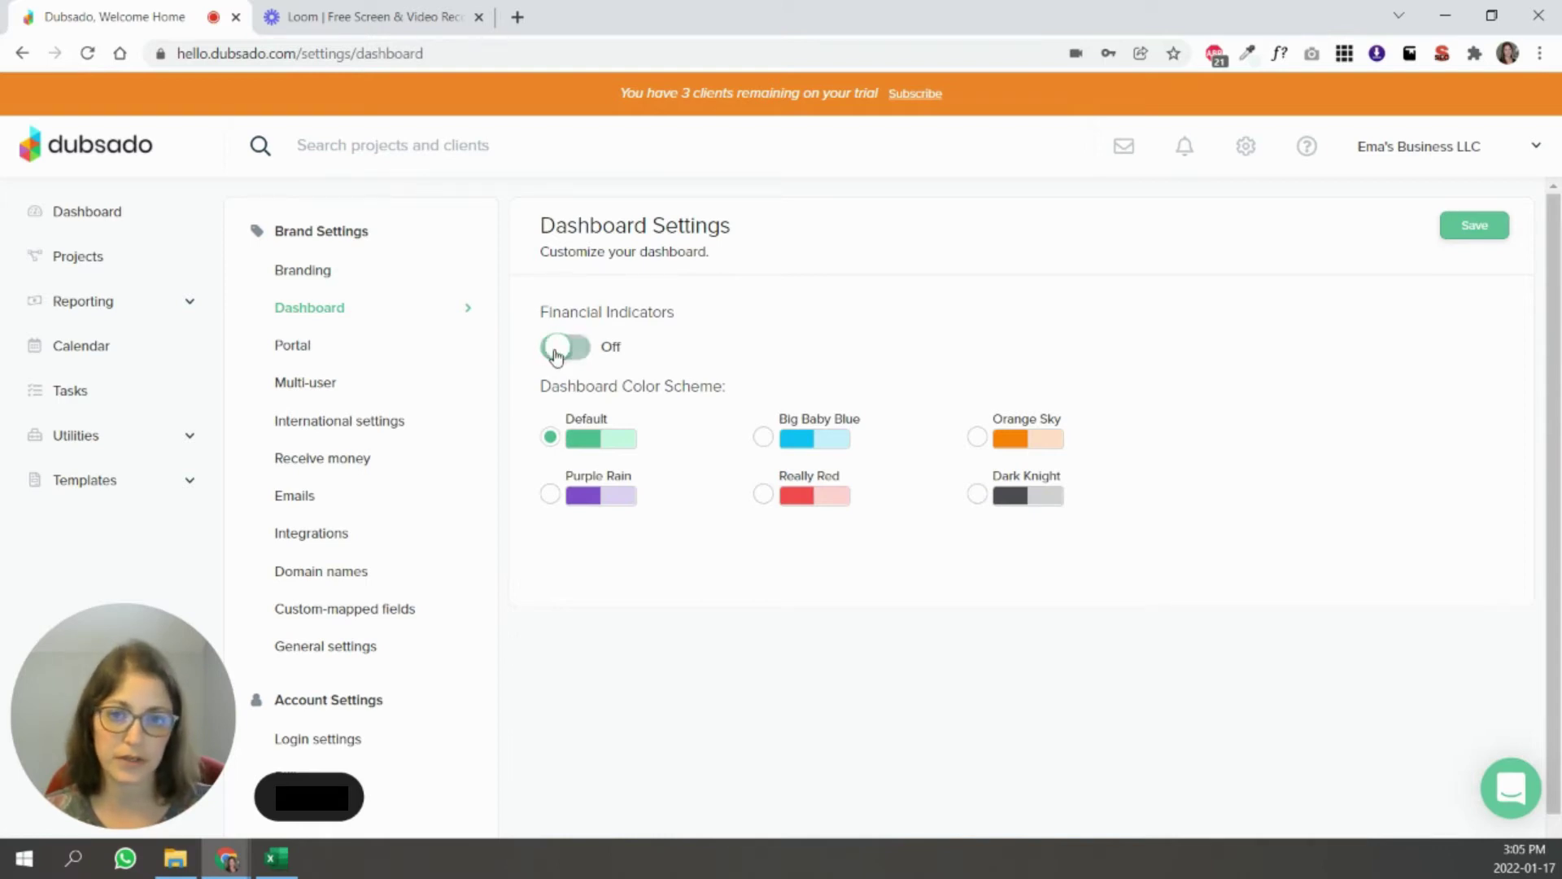
click(558, 350)
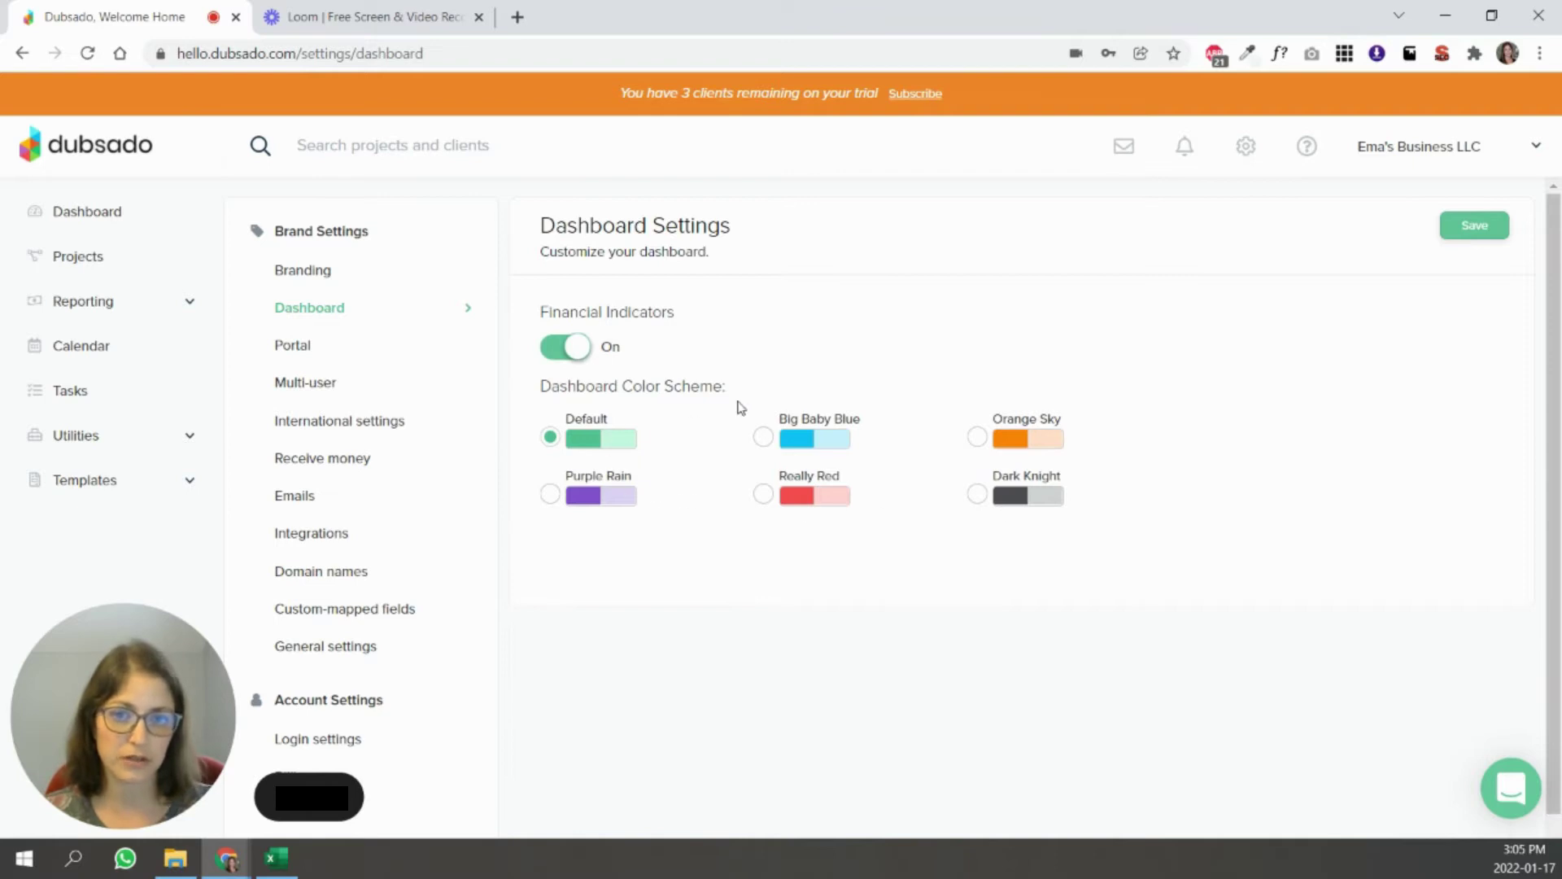
- Open Portal settings and select the full client portal link URL
click(322, 350)
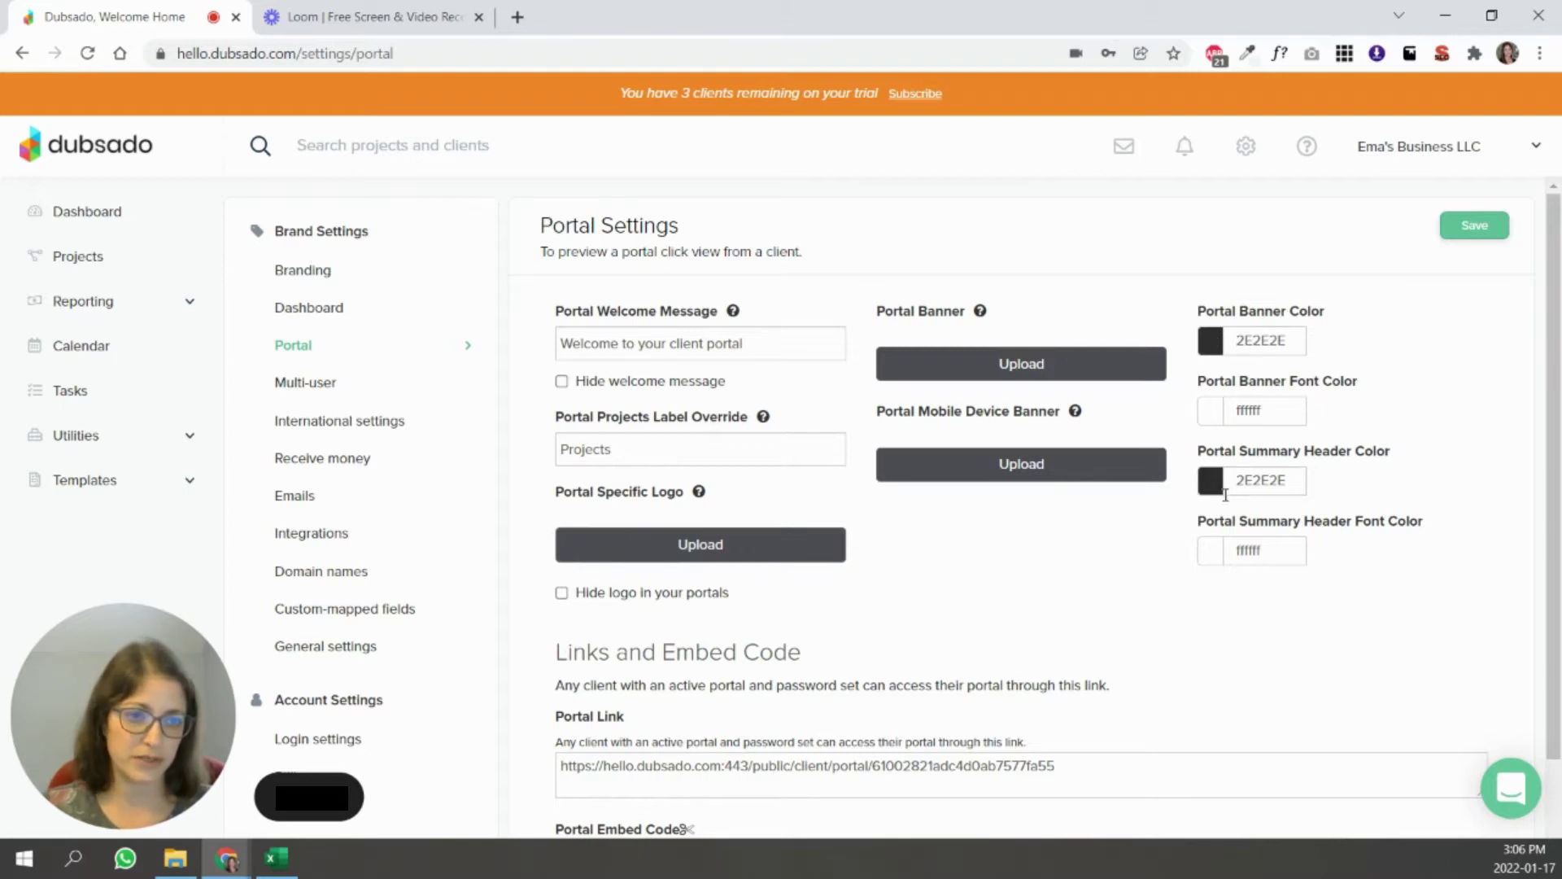
scroll(1169, 614, down, 2)
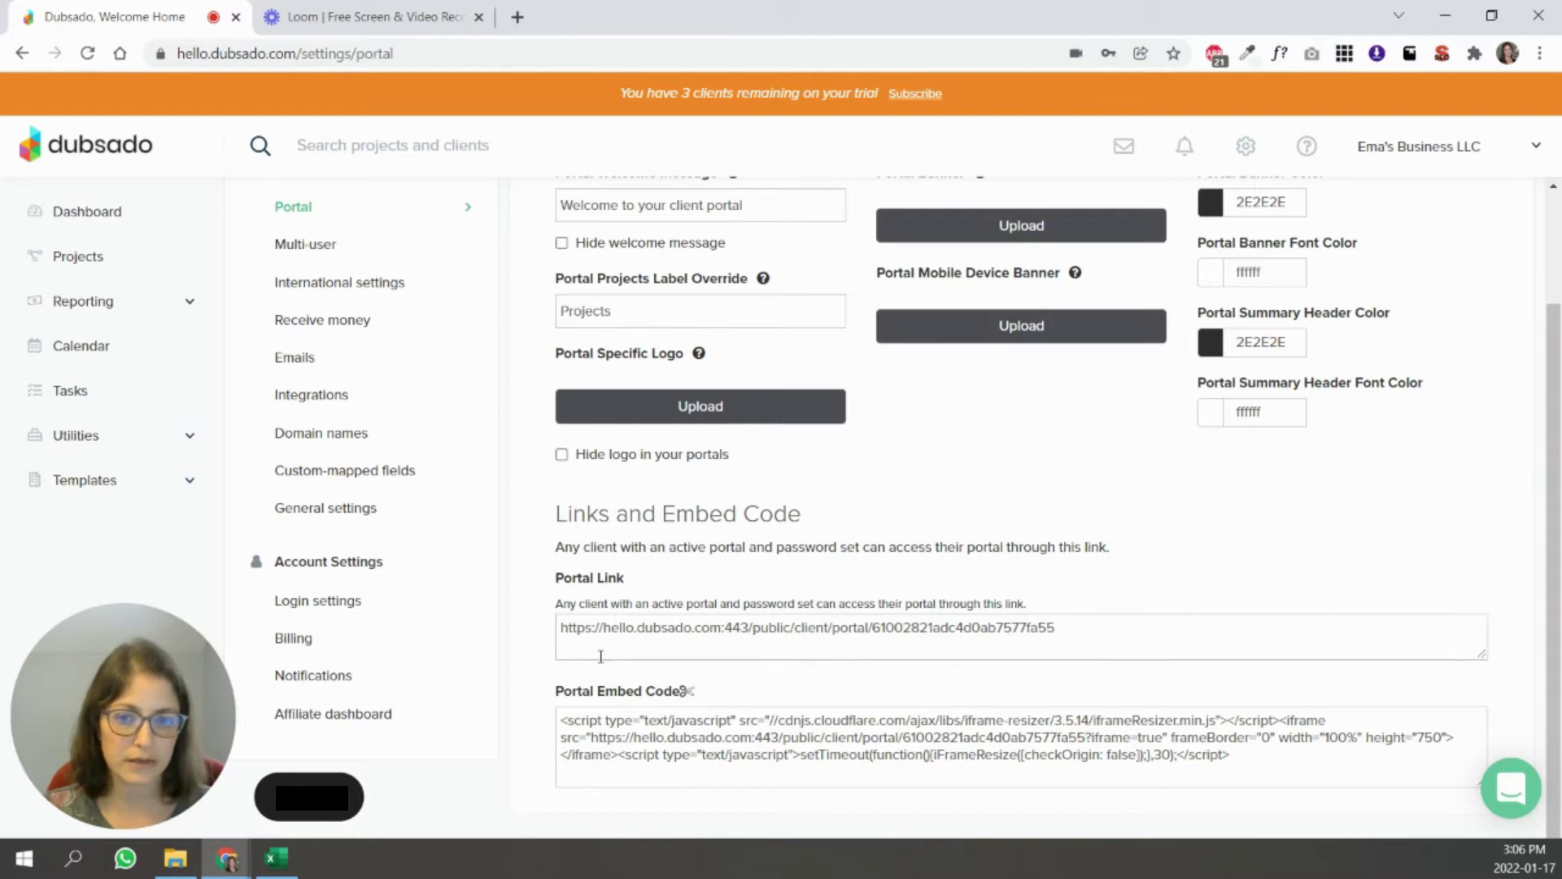
drag(563, 632, 1065, 633)
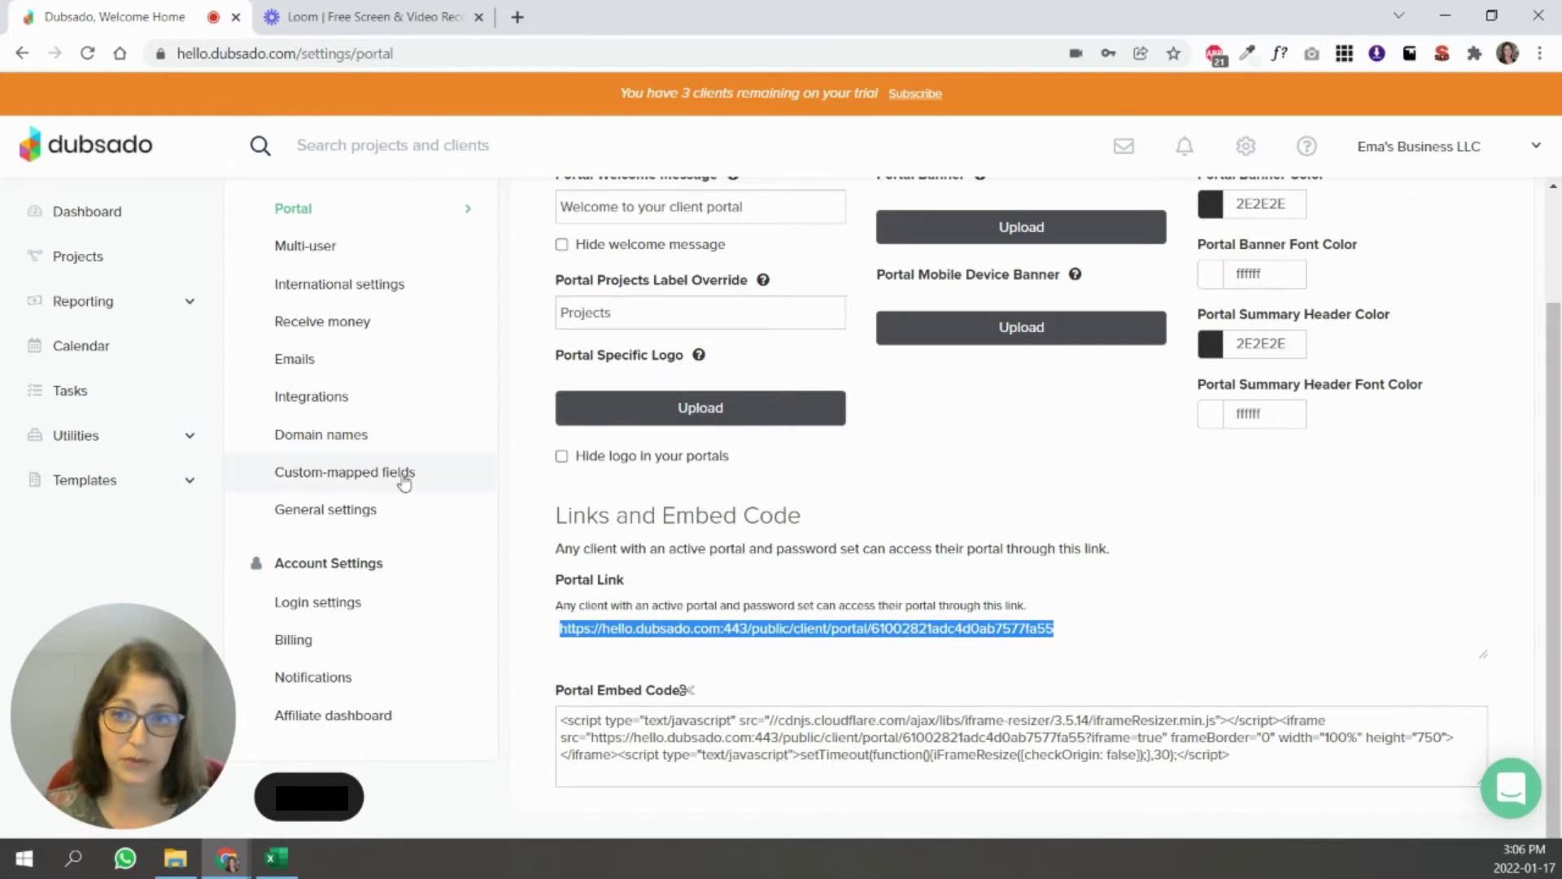
- Open Multi-user settings to view user tiers from free to $60/month
scroll(383, 468, up, 3)
click(395, 384)
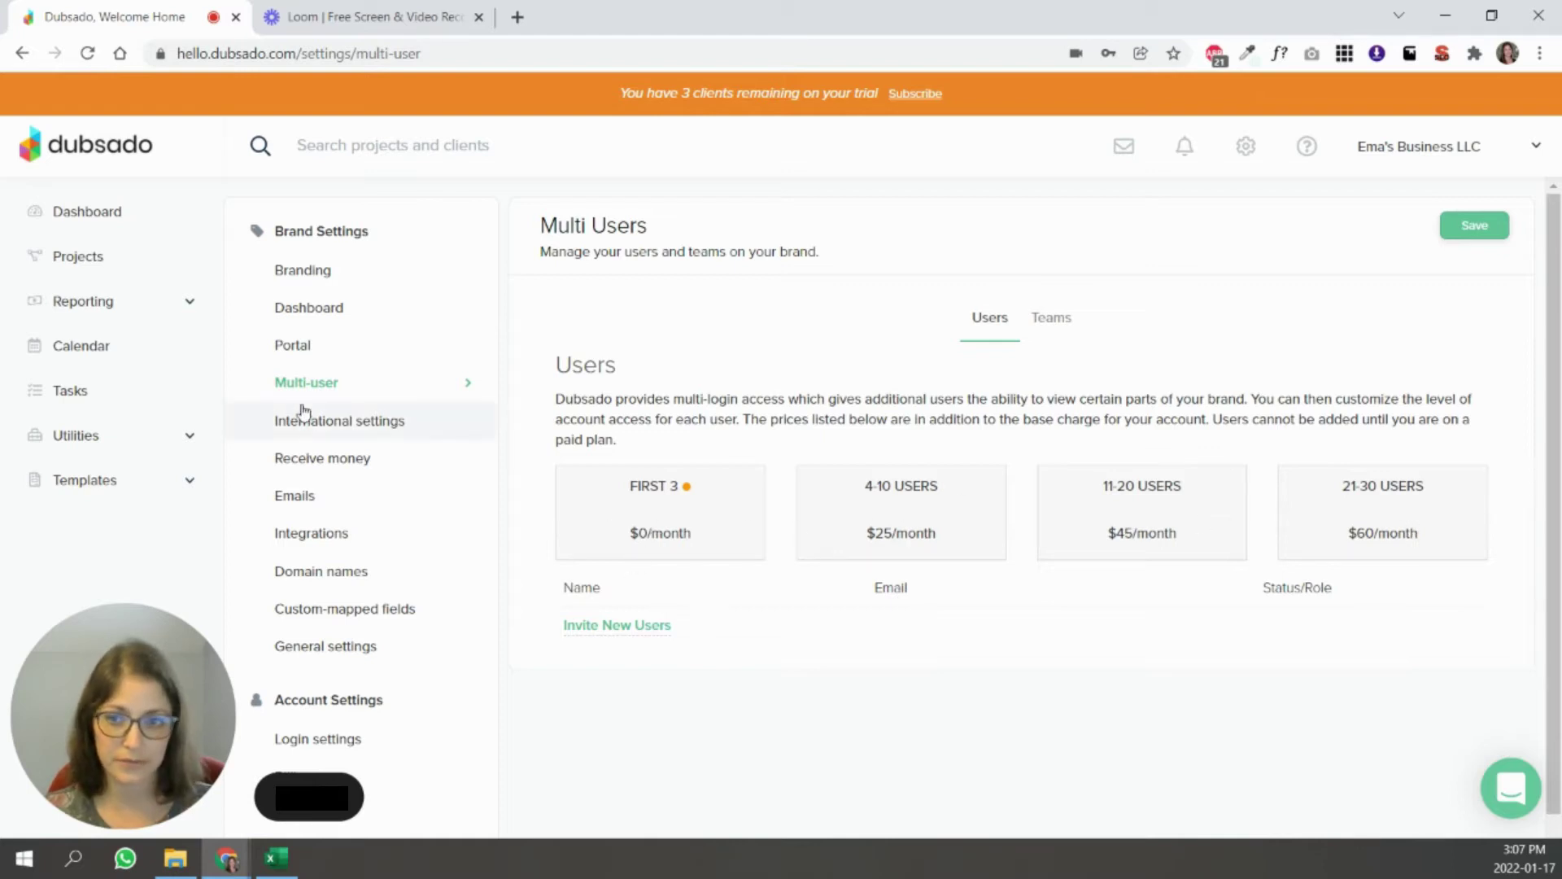
- Open International settings and save EUR as the currency symbol override
click(311, 430)
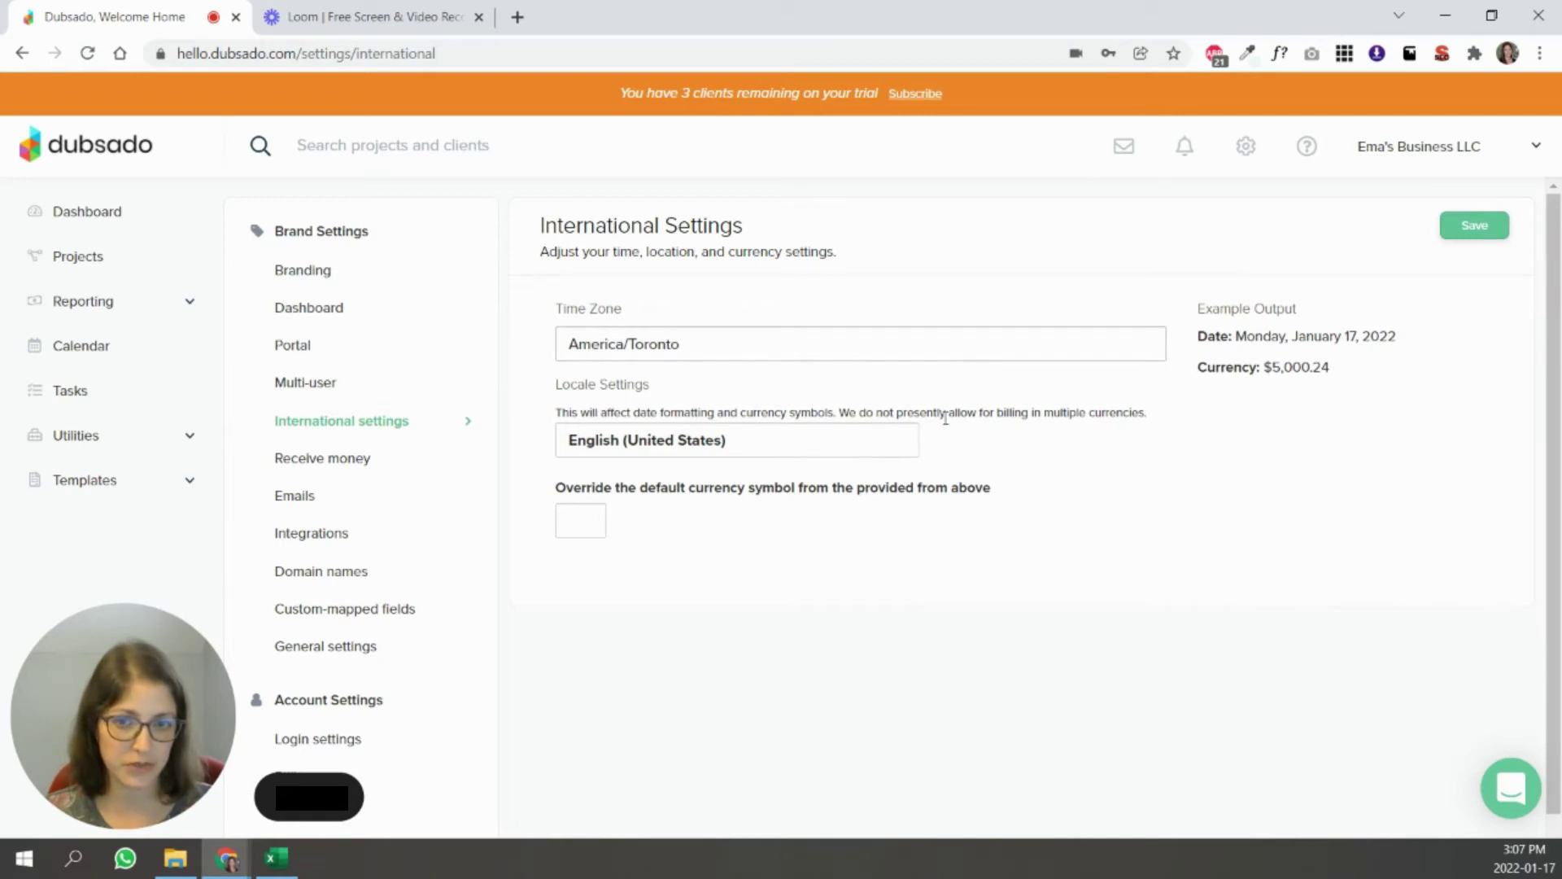
click(597, 525)
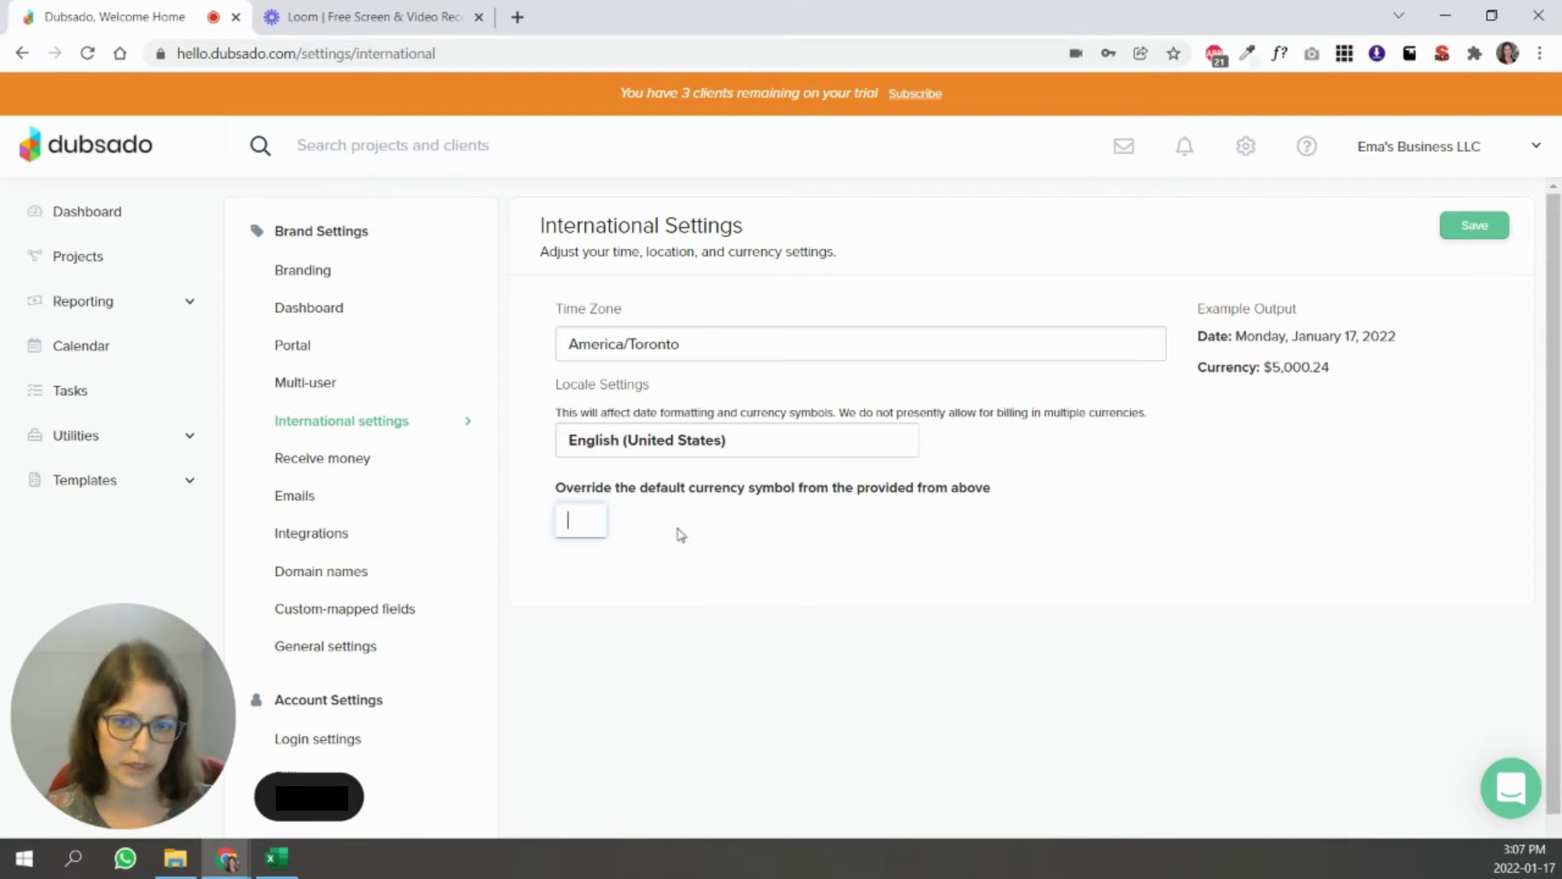
click(696, 533)
click(568, 521)
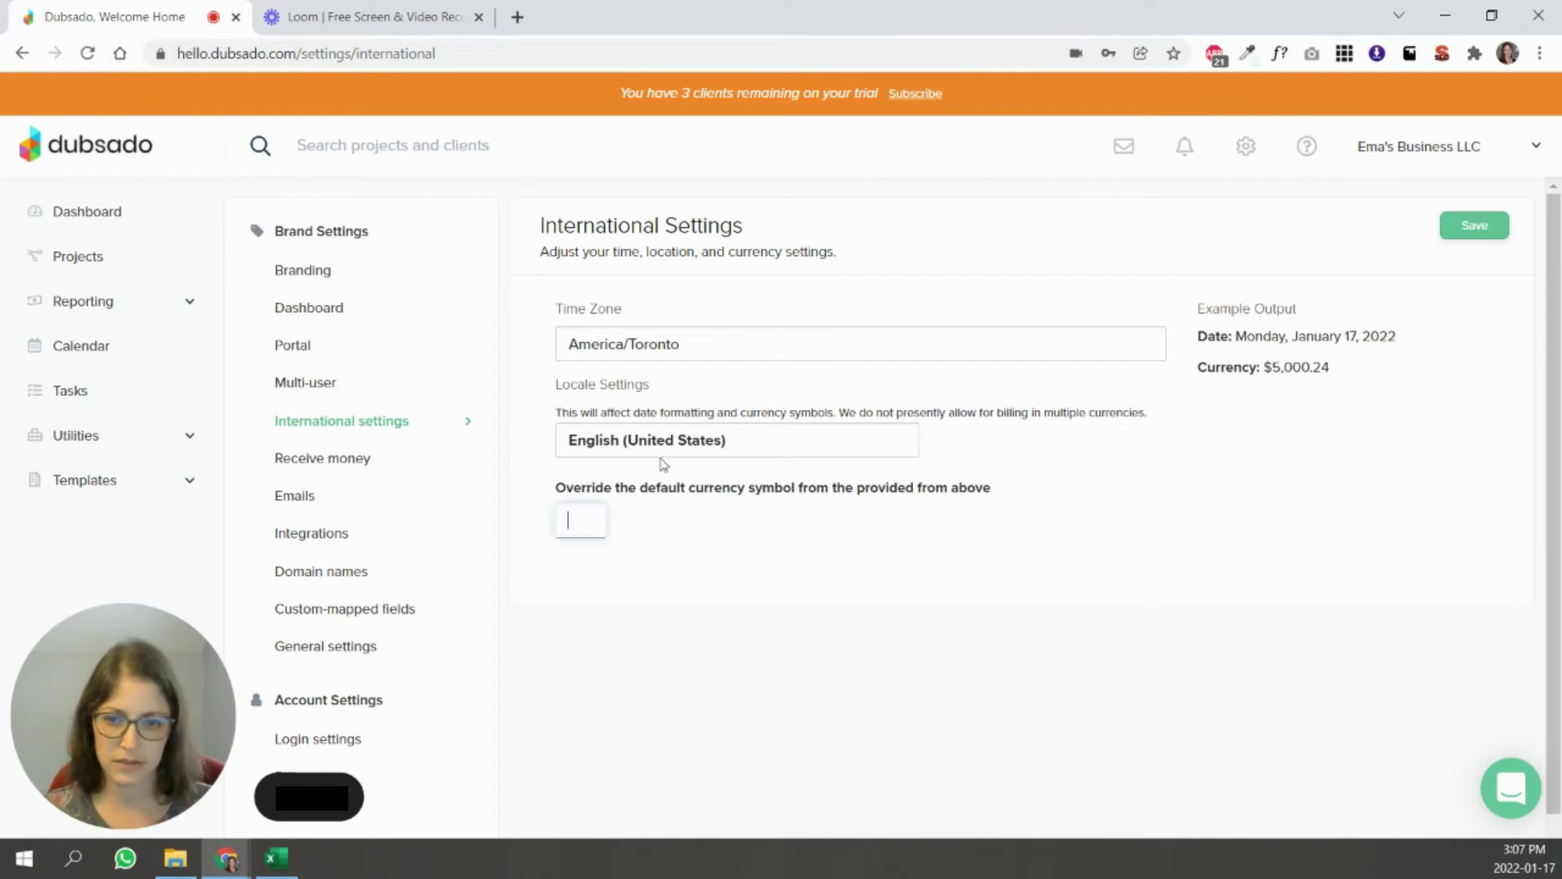
text(EUR)
click(732, 554)
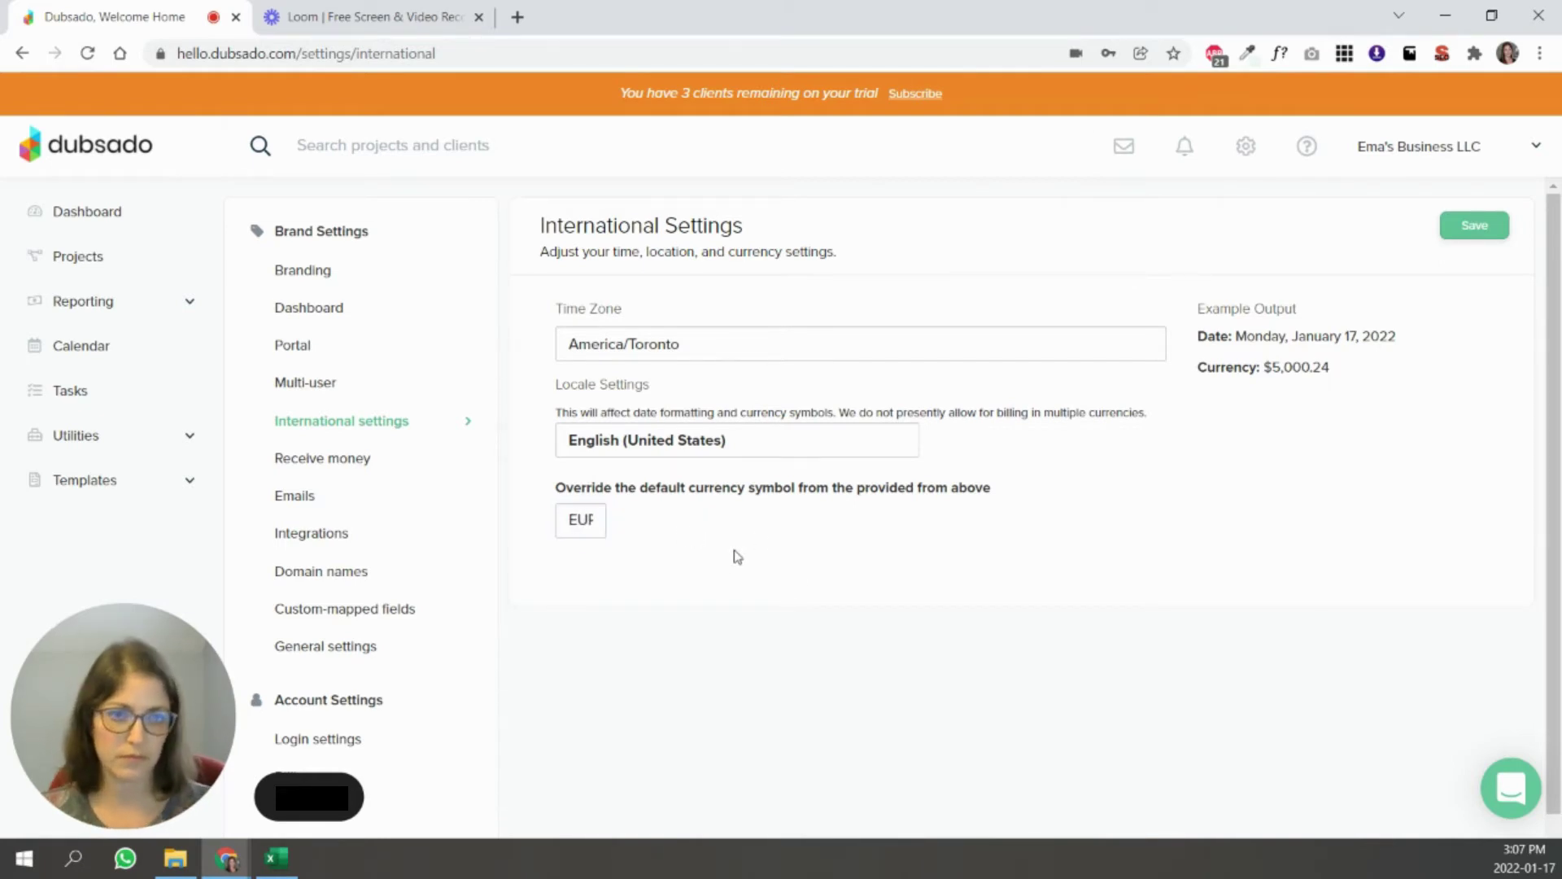
click(1479, 228)
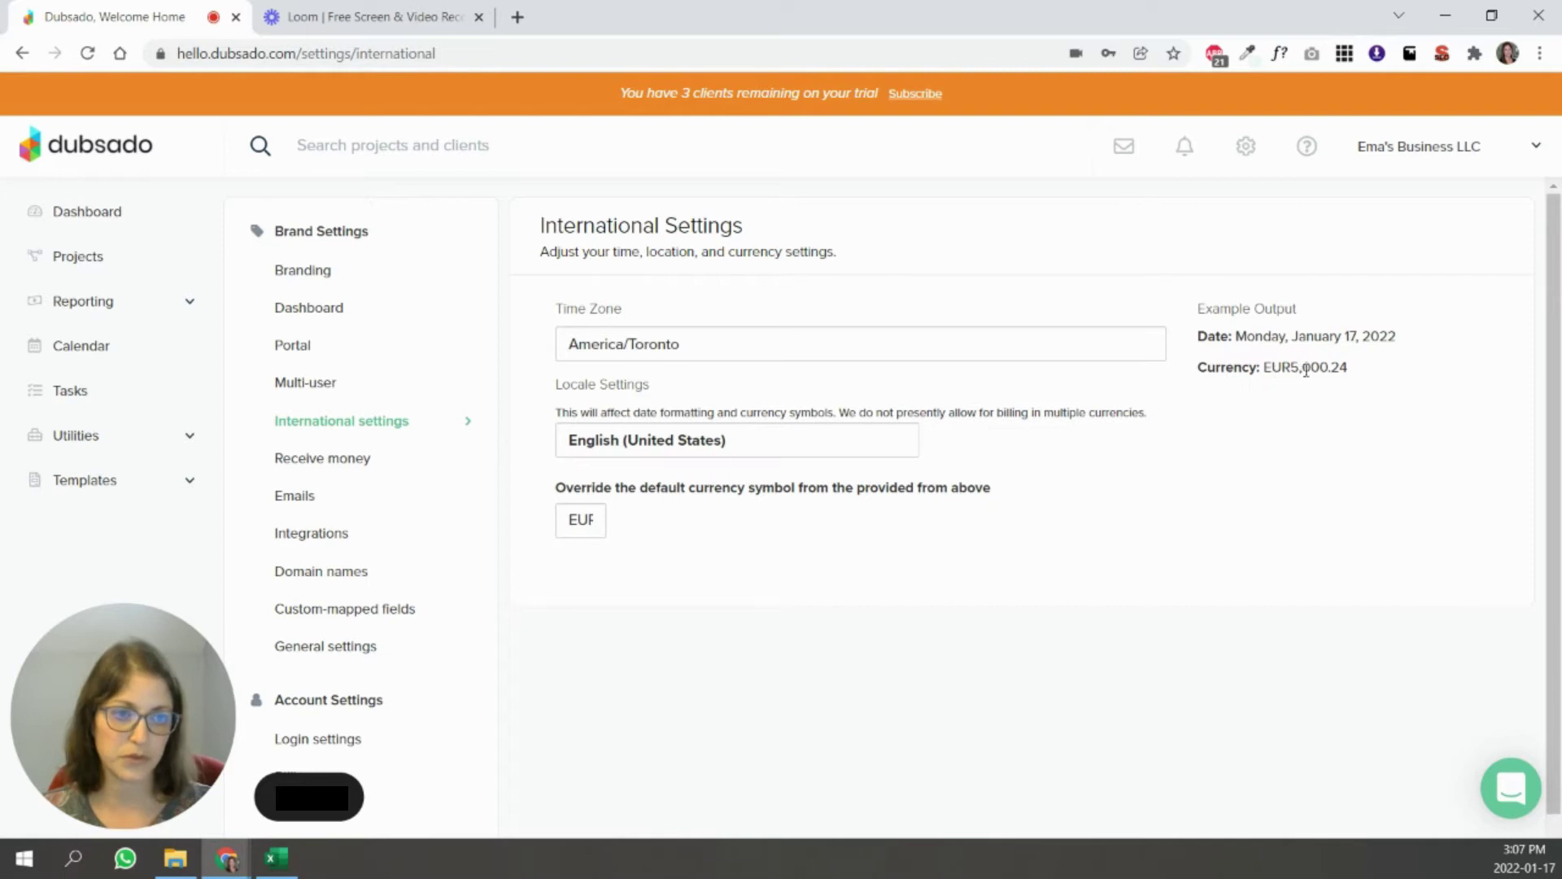
- Delete the EUR override and save with no currency override
drag(562, 533, 661, 518)
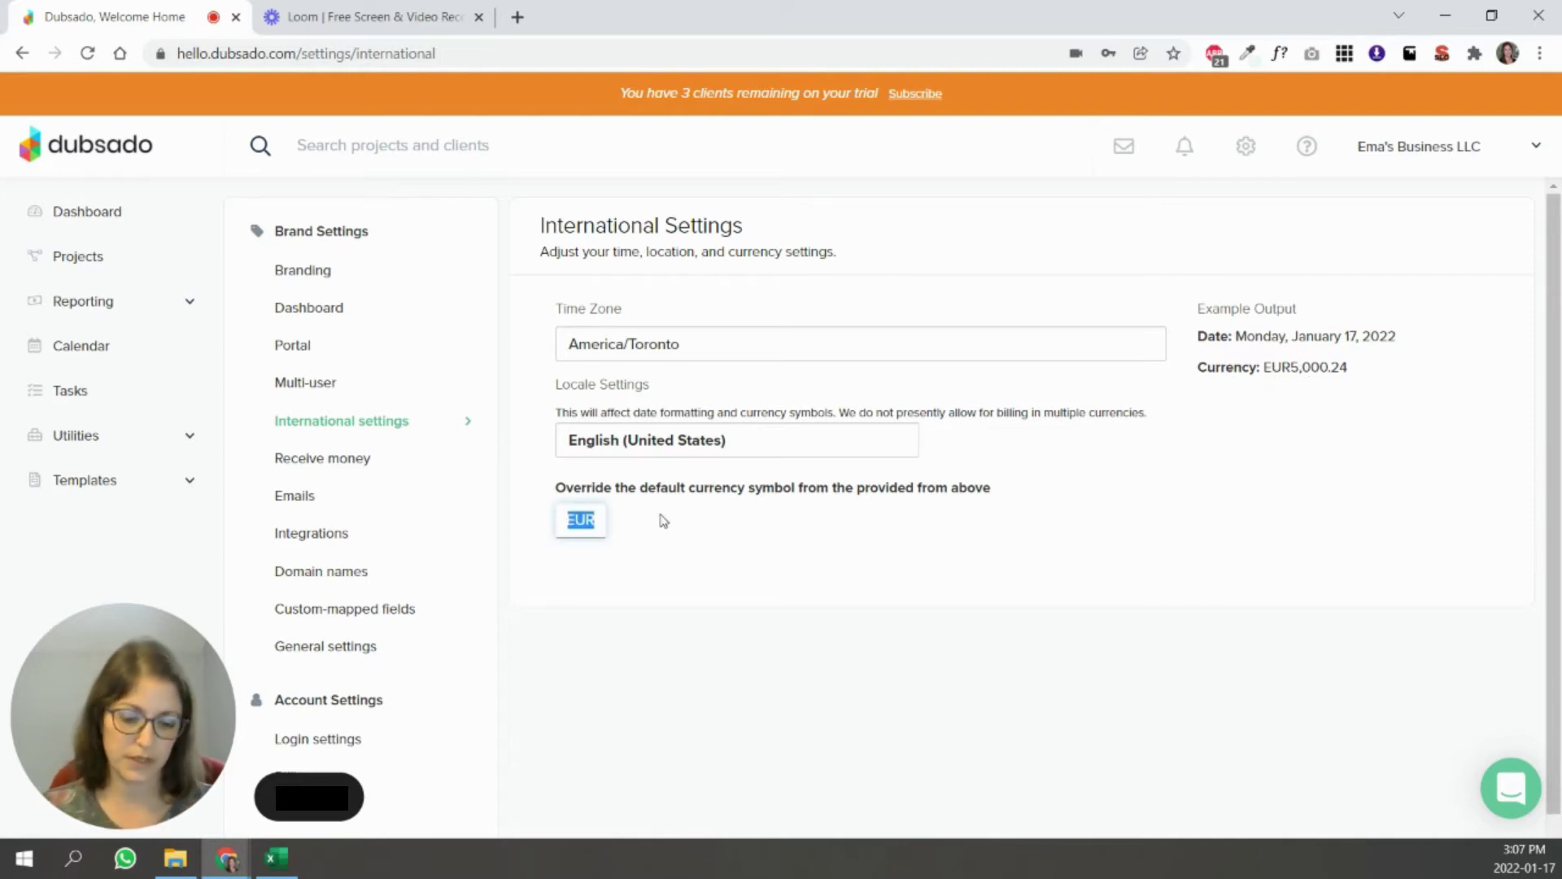
key(BackSpace)
click(1489, 226)
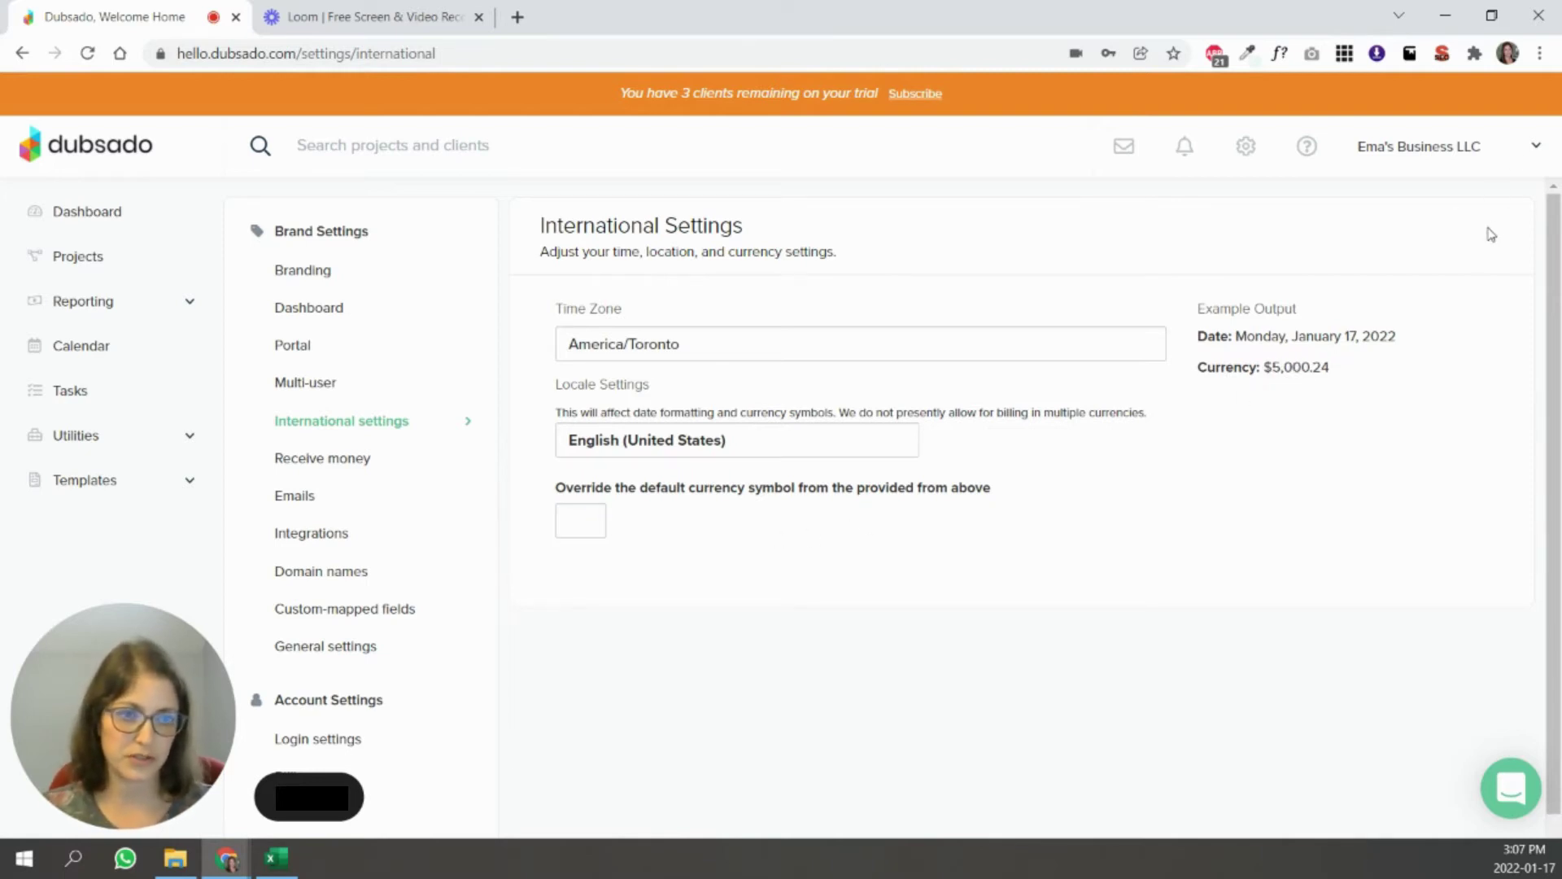
- Set the base country to Canada, choose a receiving currency, and save
click(388, 457)
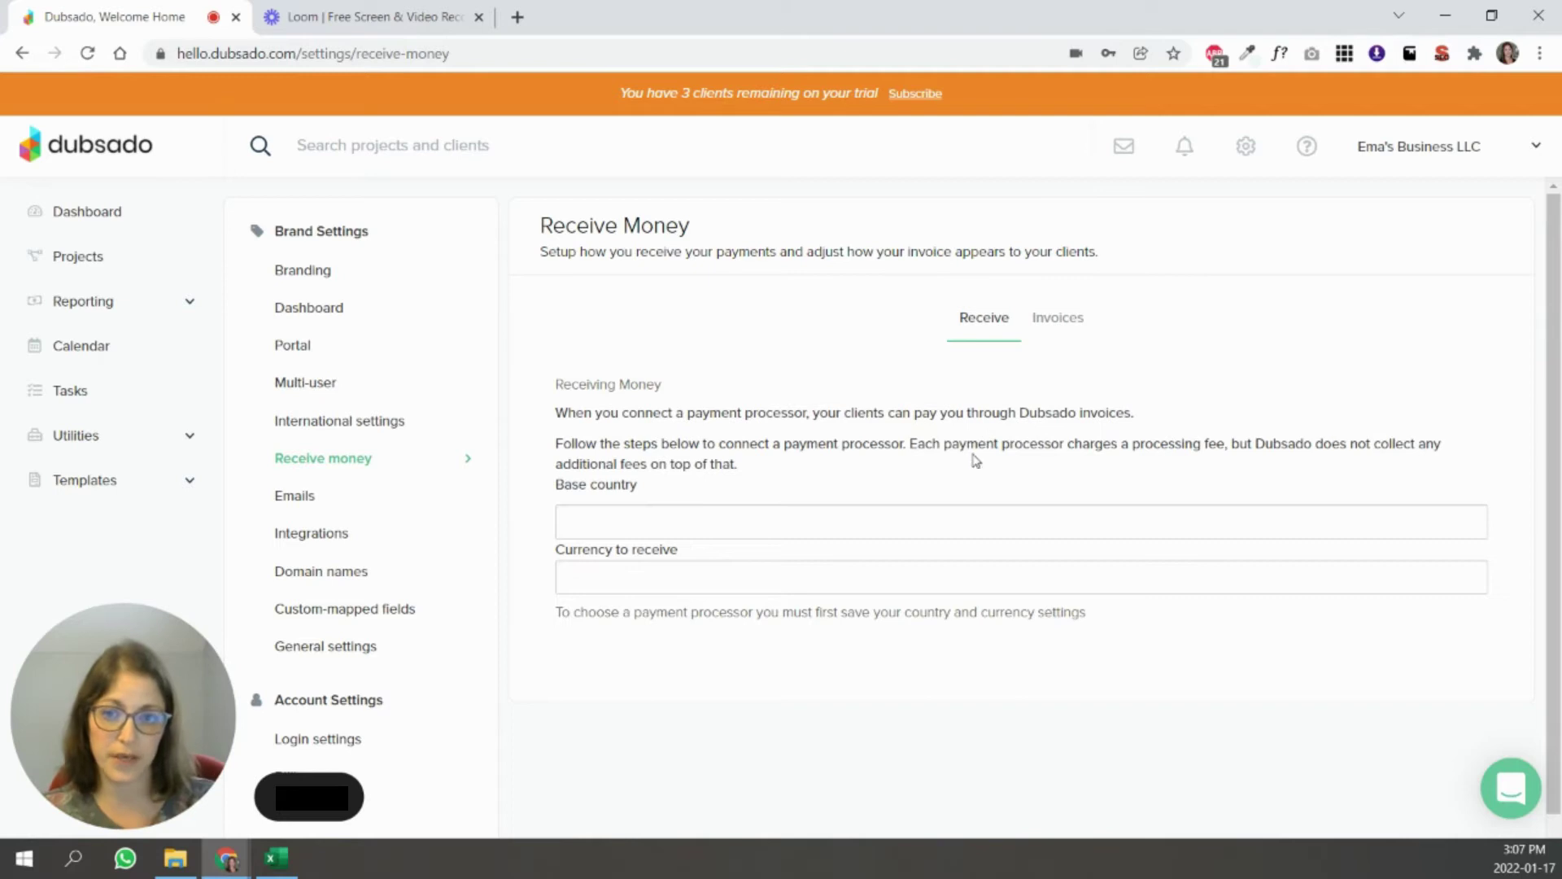
click(625, 530)
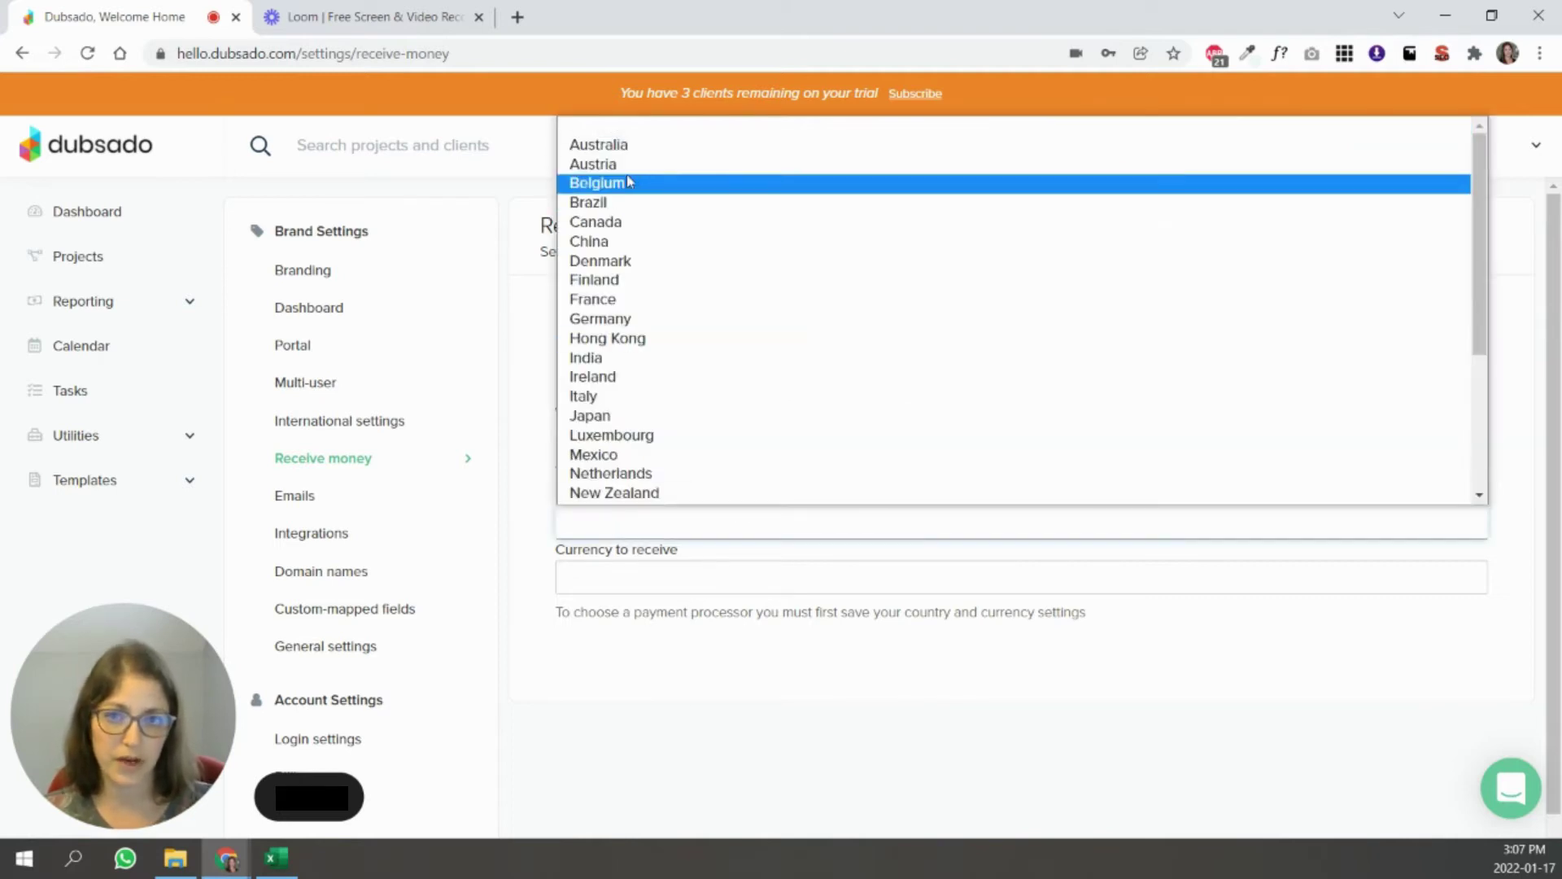
click(612, 224)
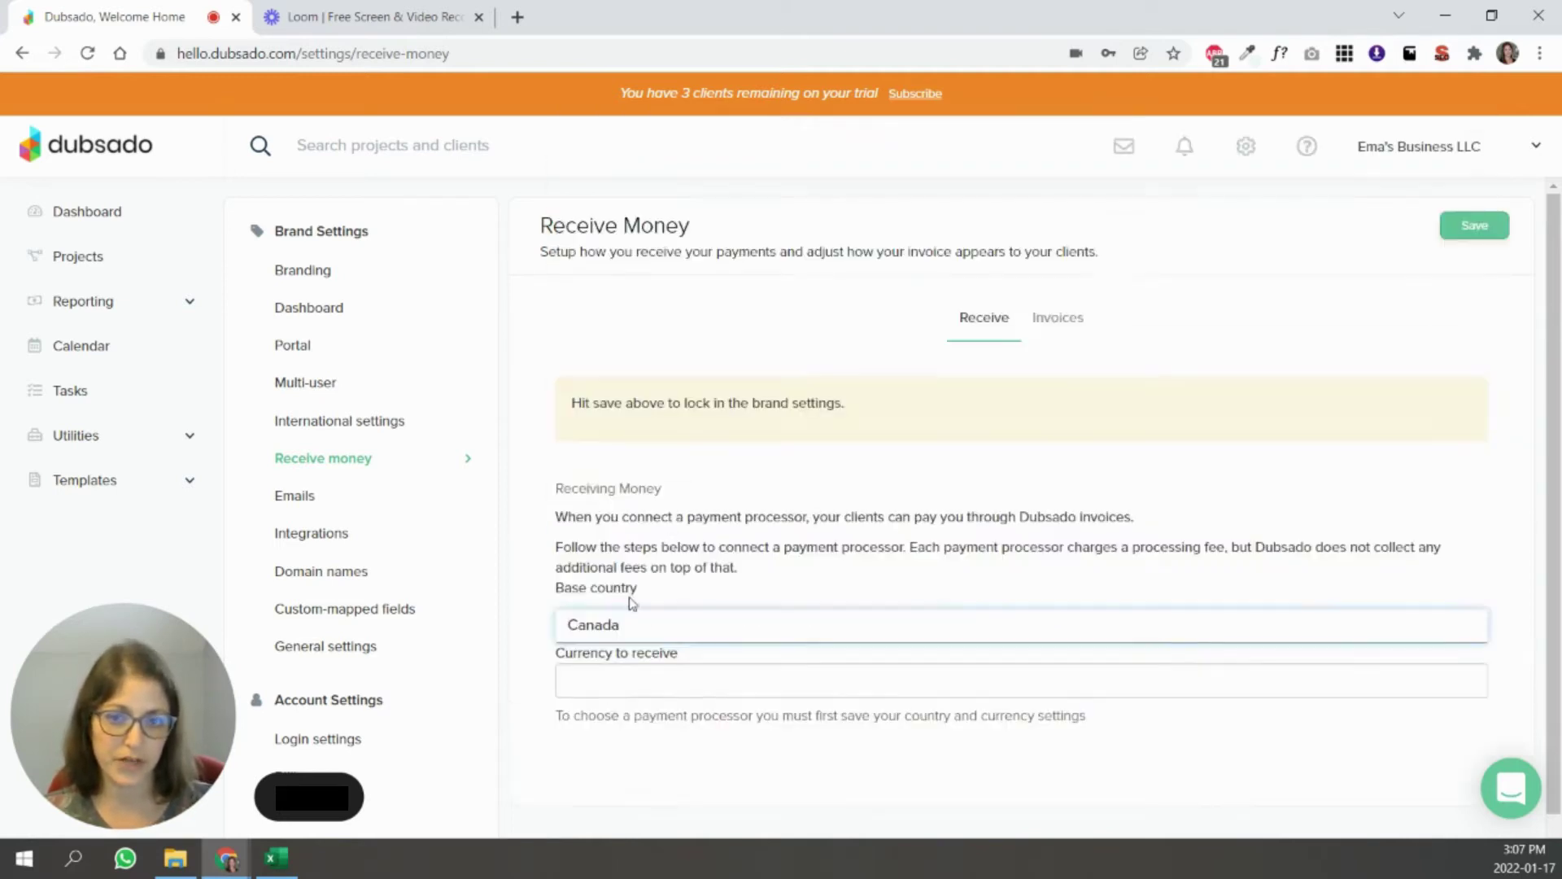
click(645, 696)
click(647, 726)
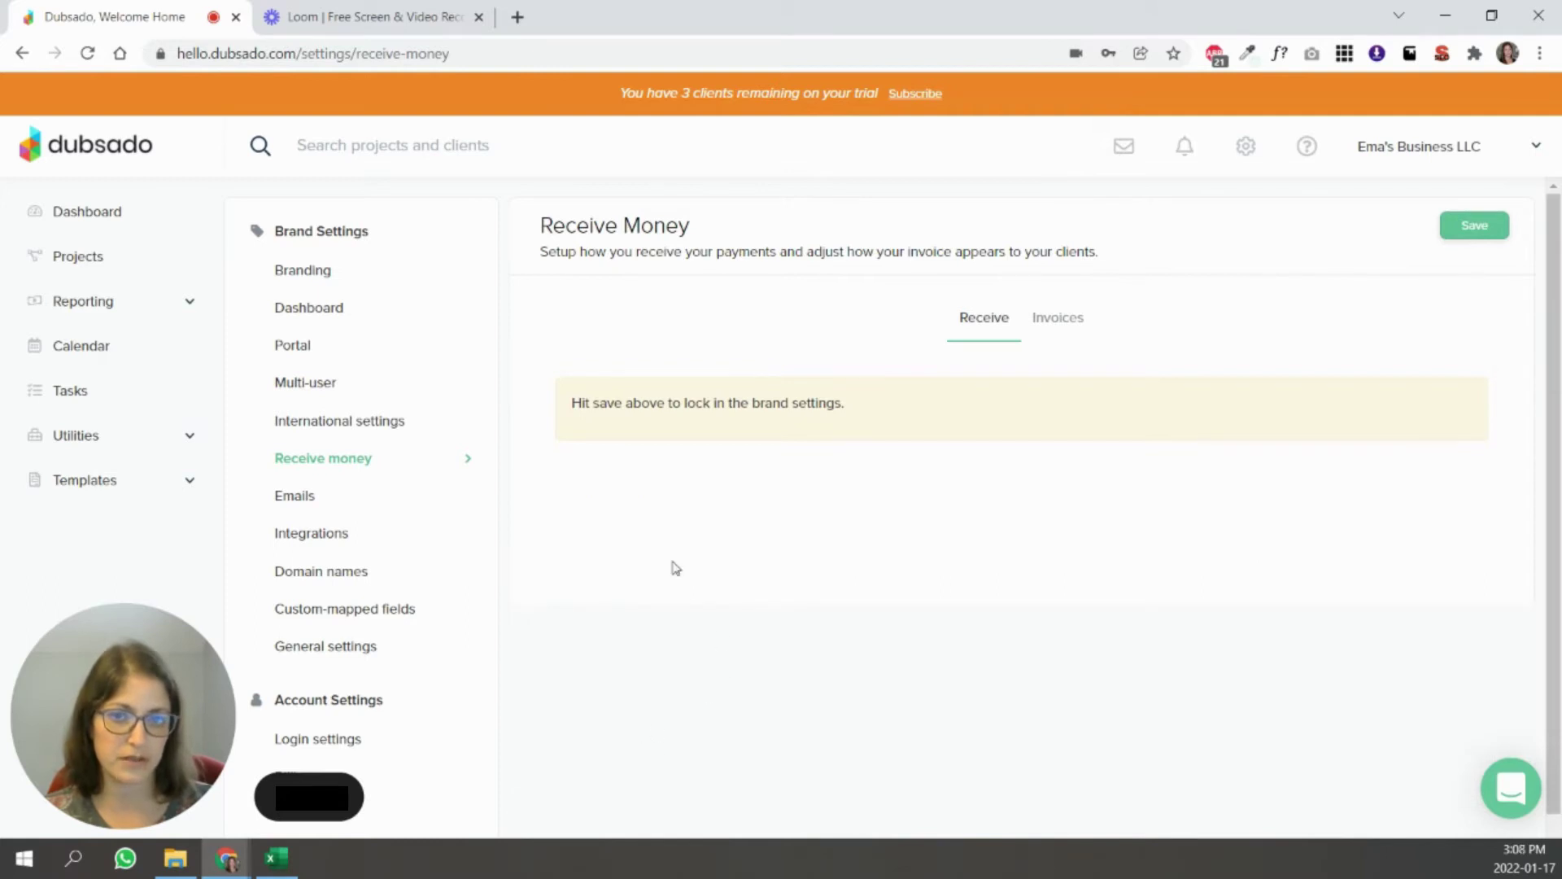
click(1474, 225)
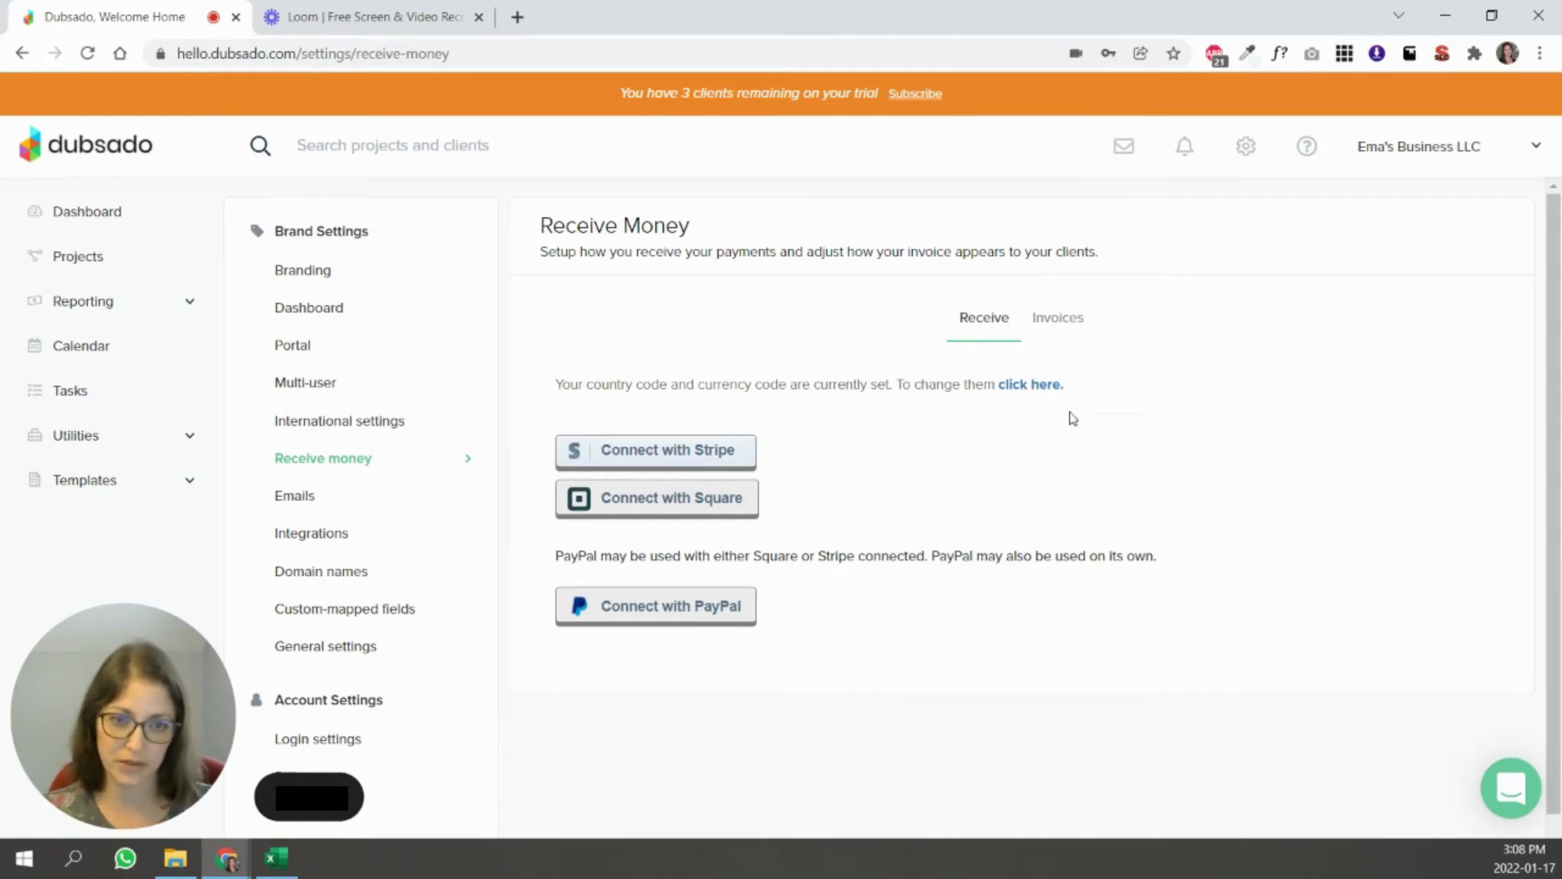
- Make invoices show both client and company name, and open the invoice terms editors
click(1063, 327)
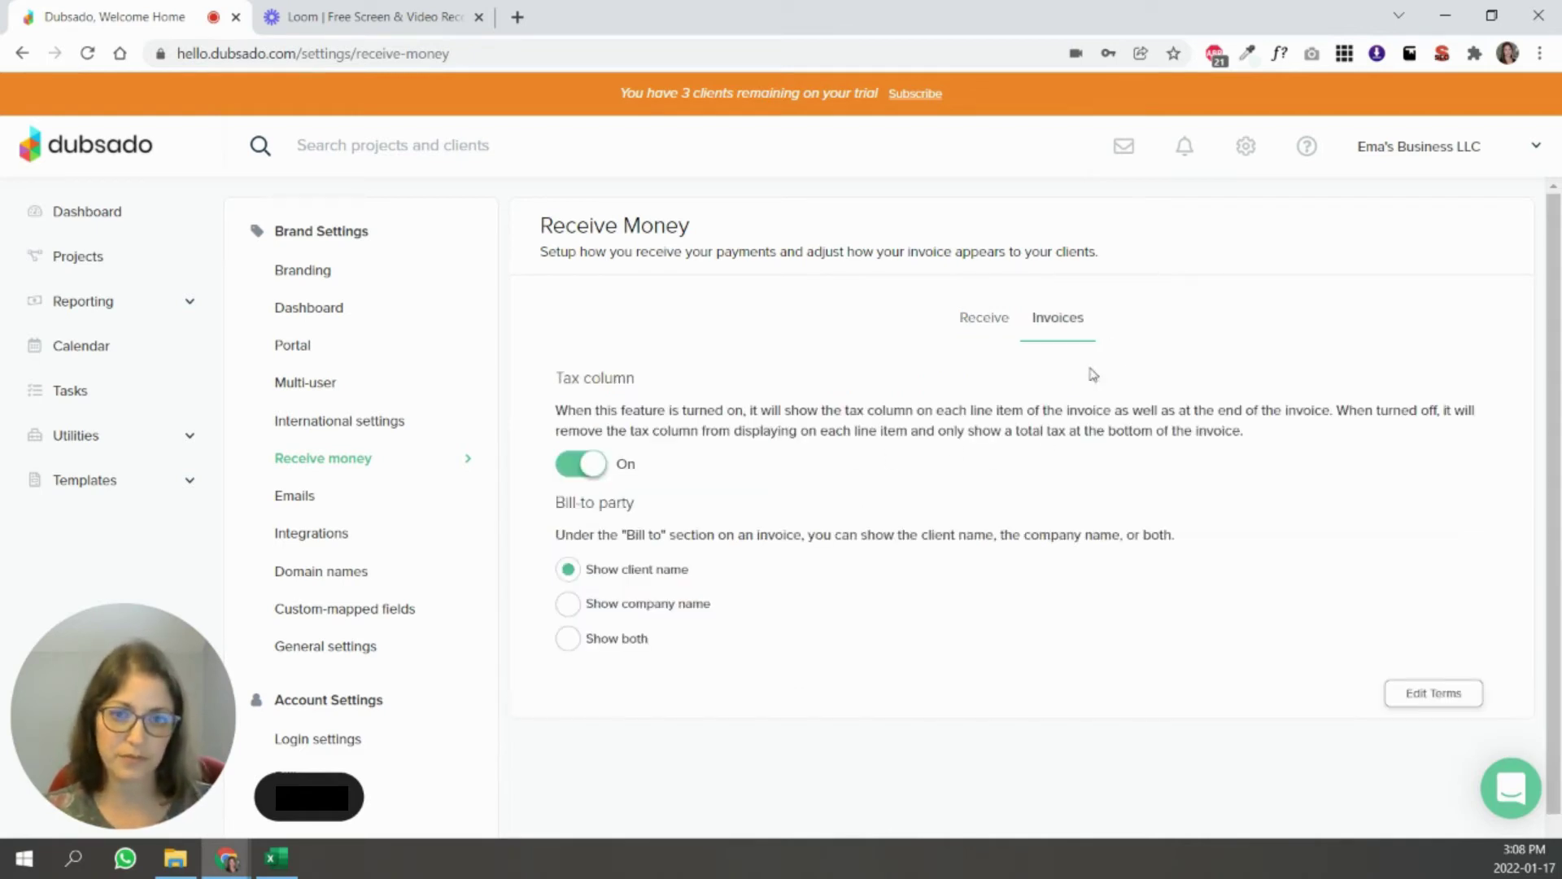
click(567, 638)
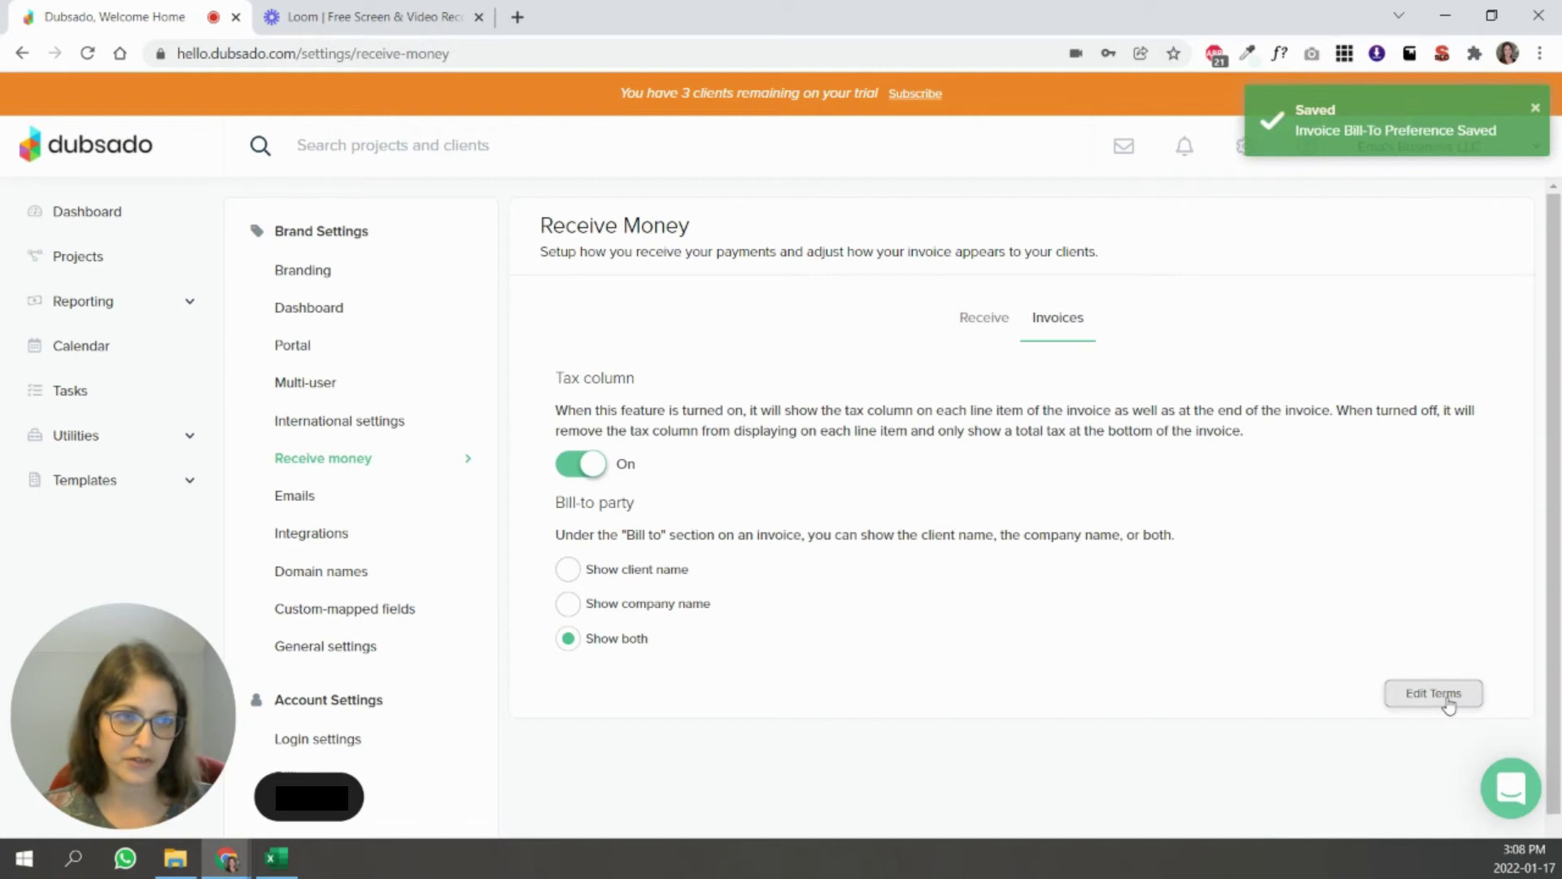
click(1434, 693)
scroll(1139, 529, down, 4)
click(1127, 511)
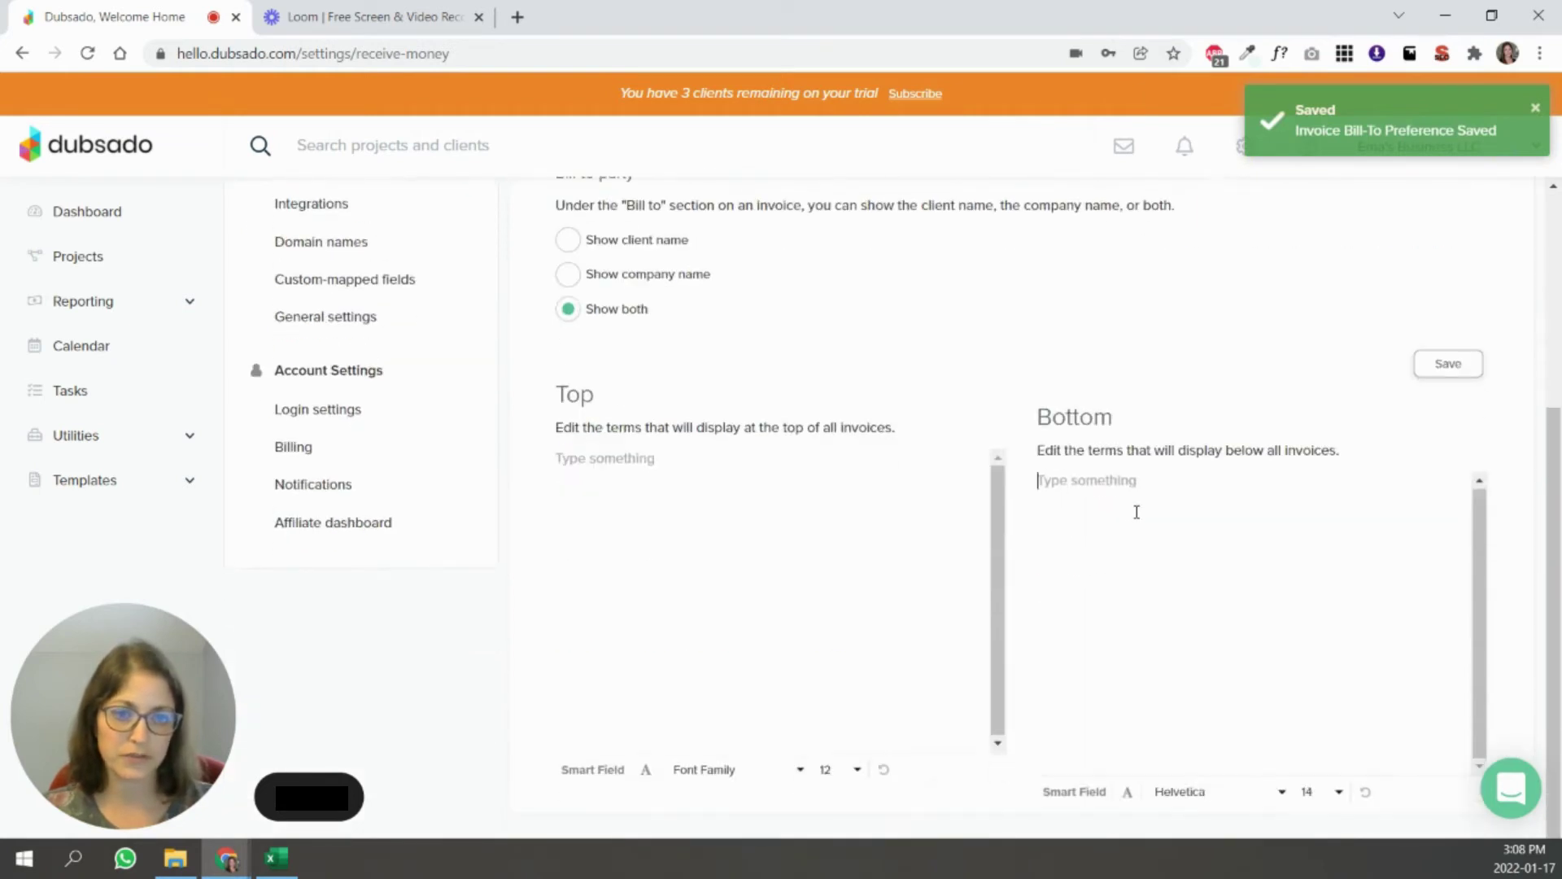
- Review the bottom invoice terms text
scroll(1360, 472, up, 2)
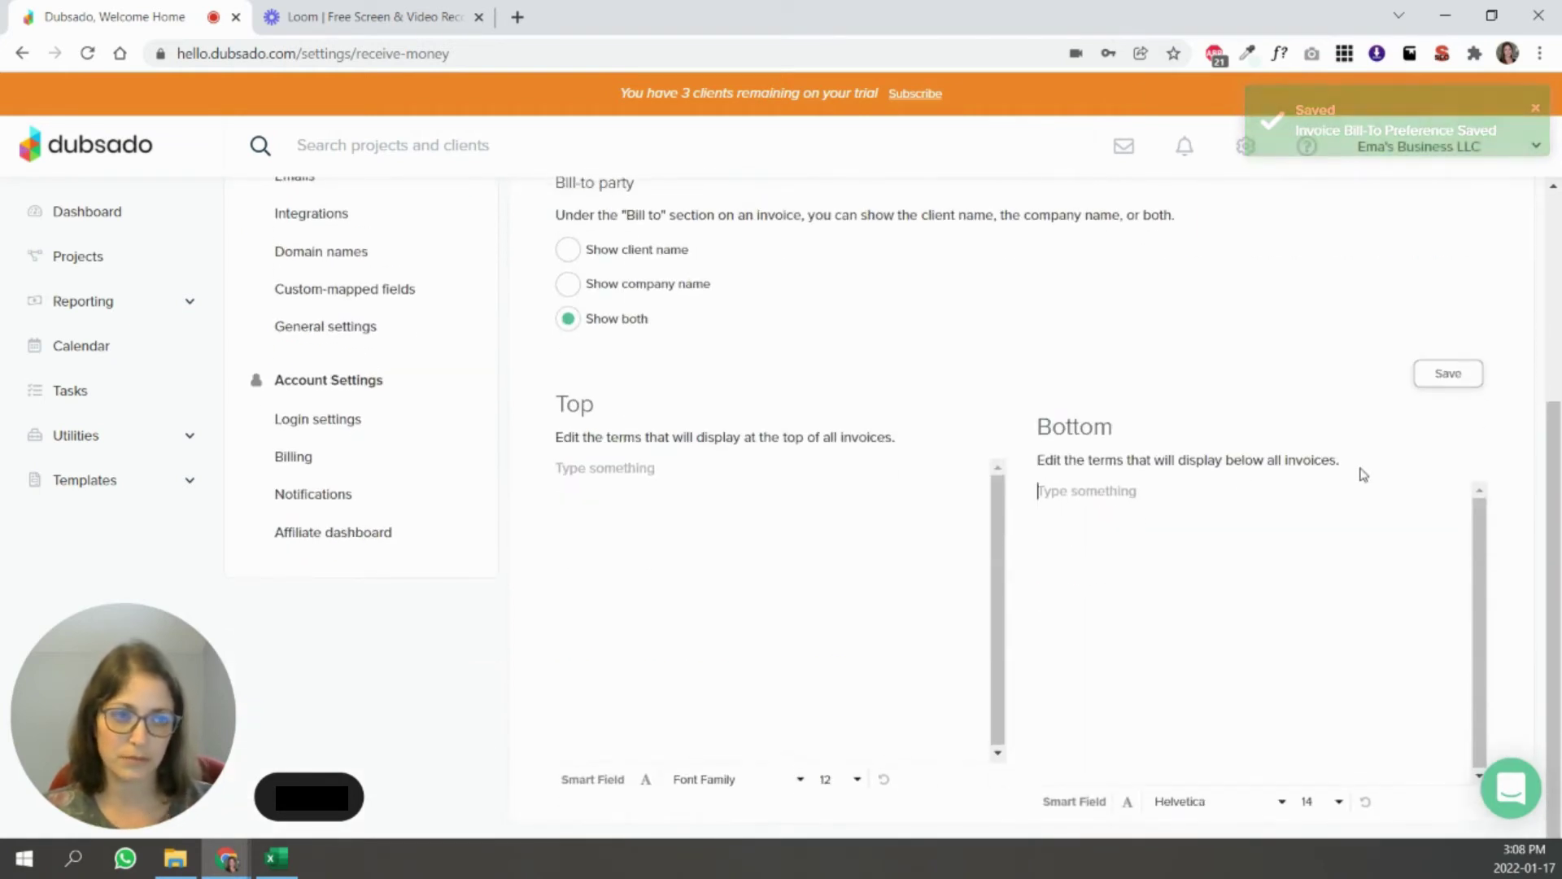
scroll(1361, 475, up, 2)
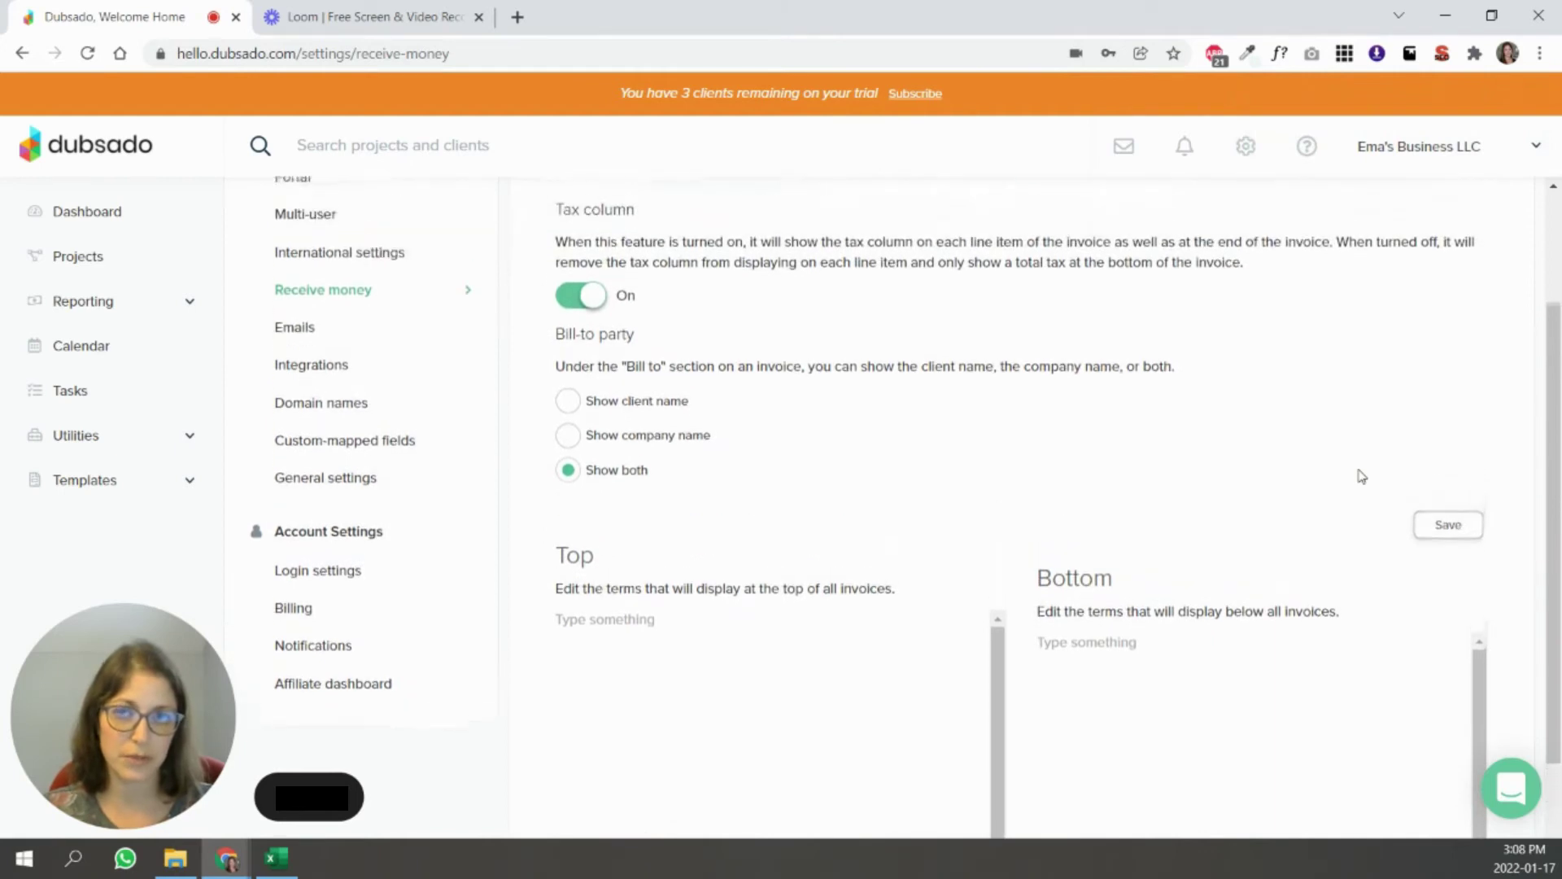
scroll(1361, 476, down, 2)
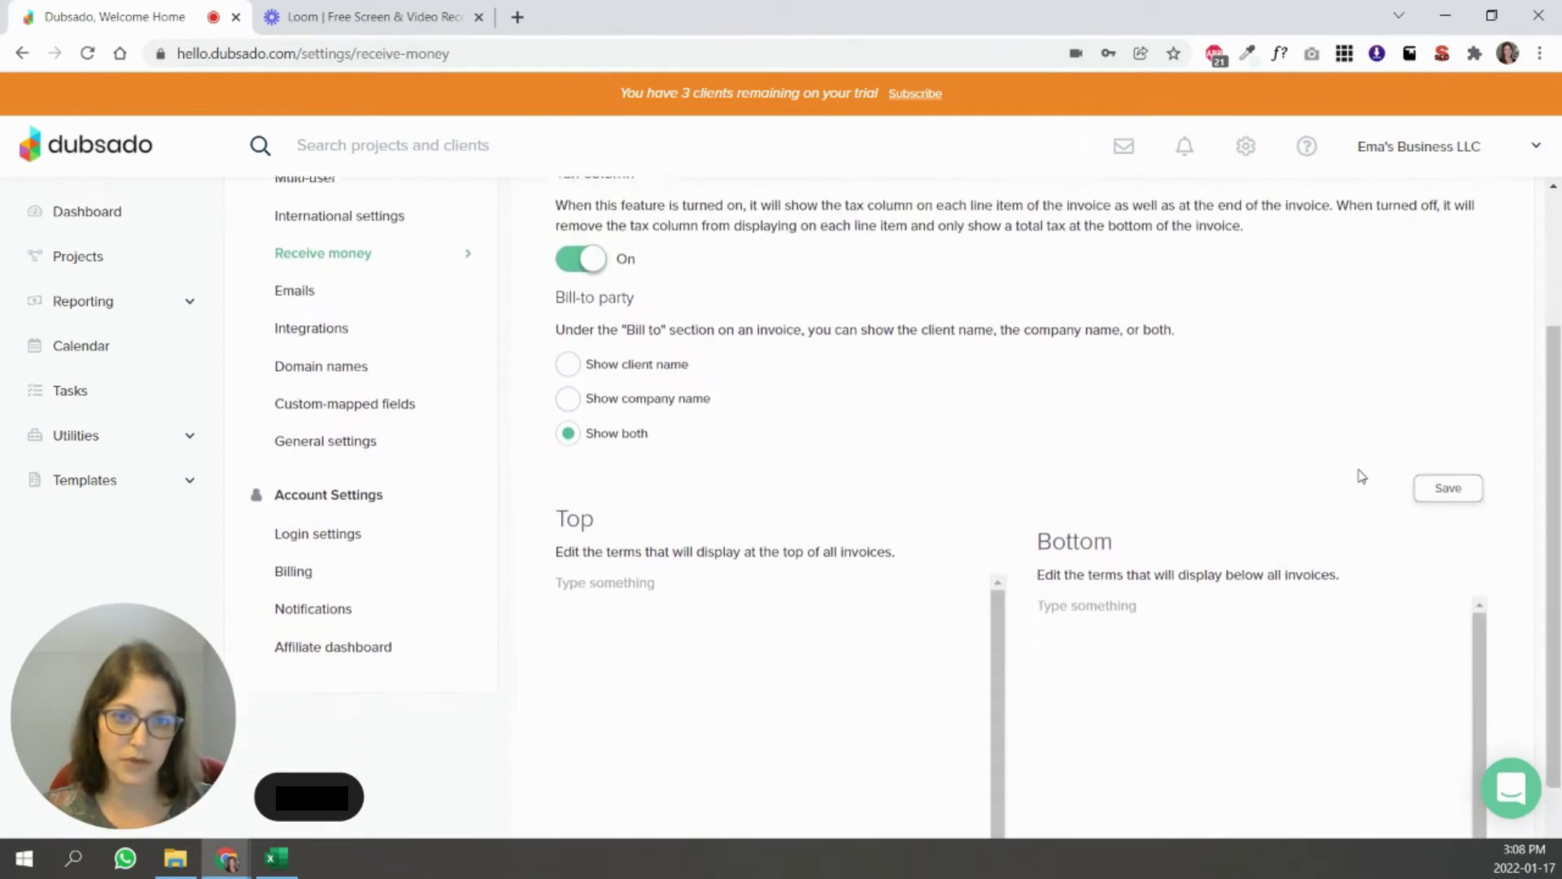
click(1100, 603)
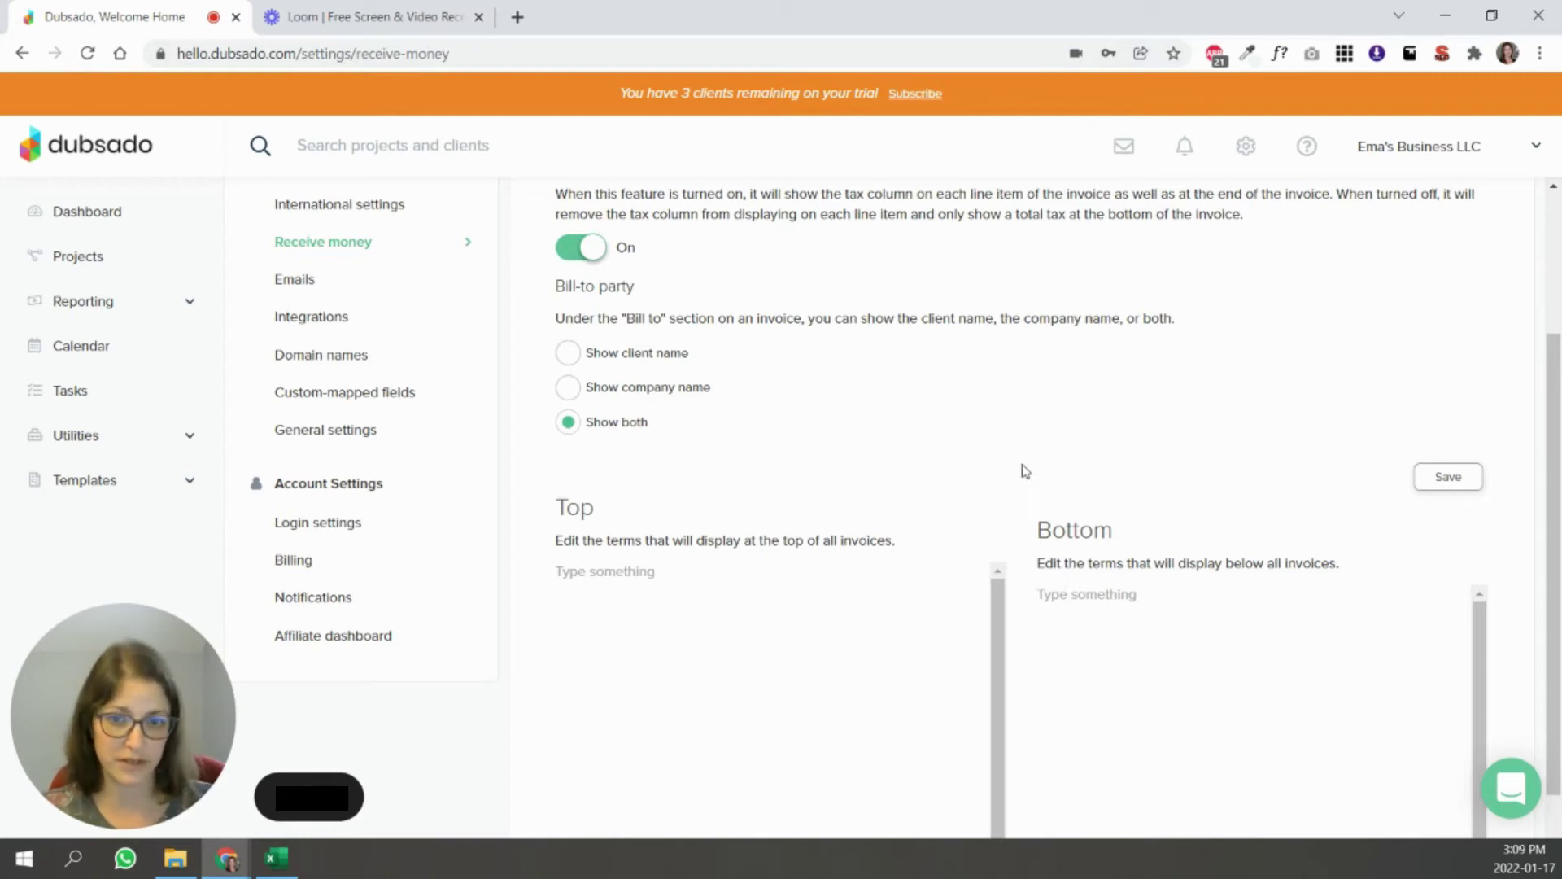
scroll(1200, 509, down, 1)
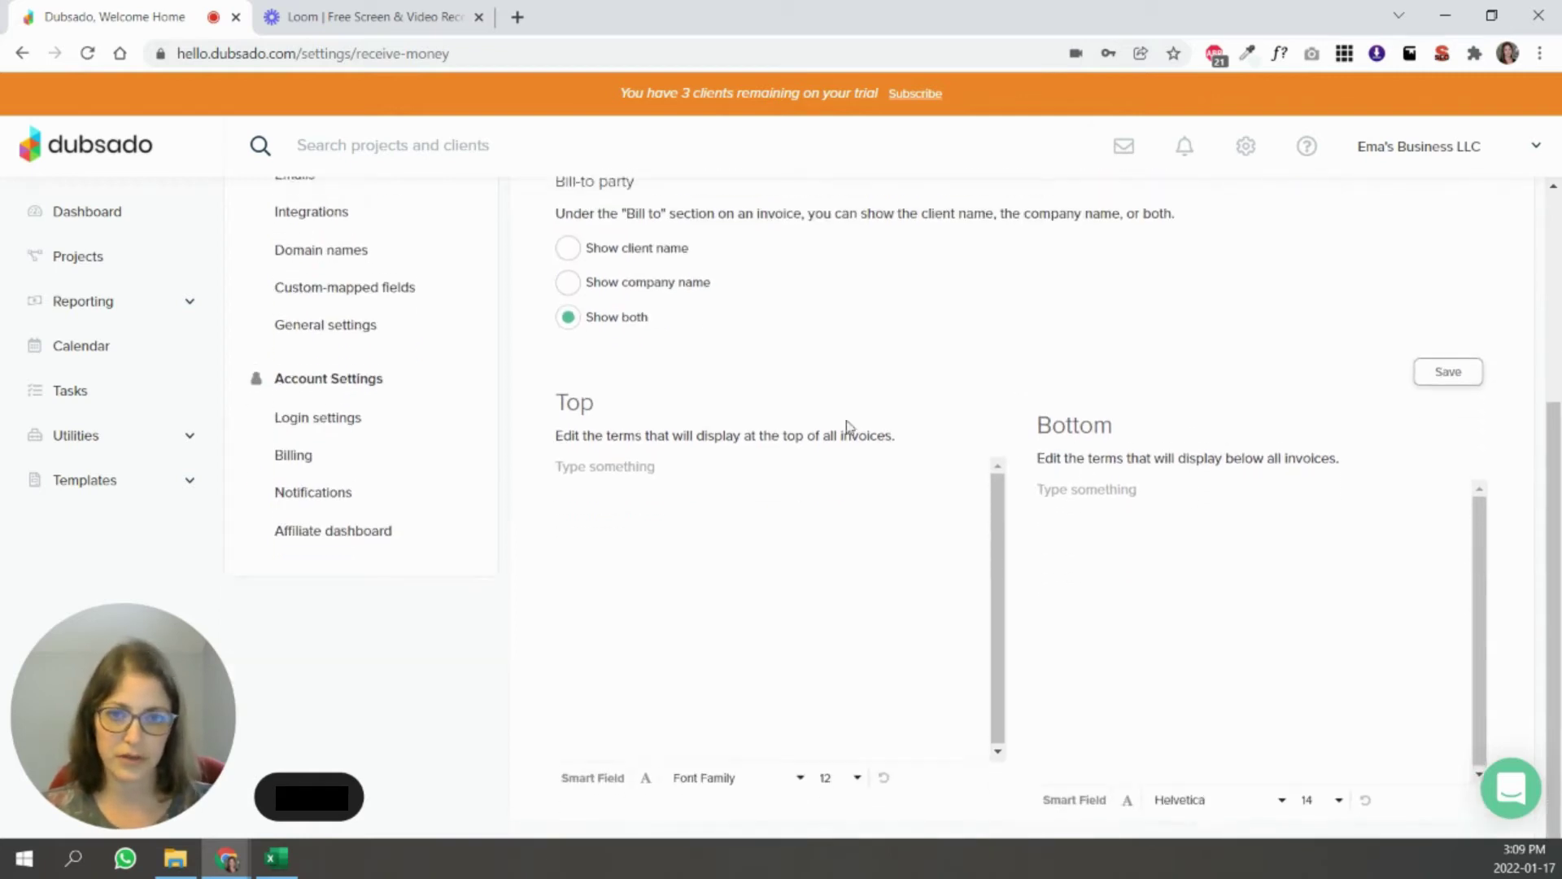
scroll(847, 427, up, 3)
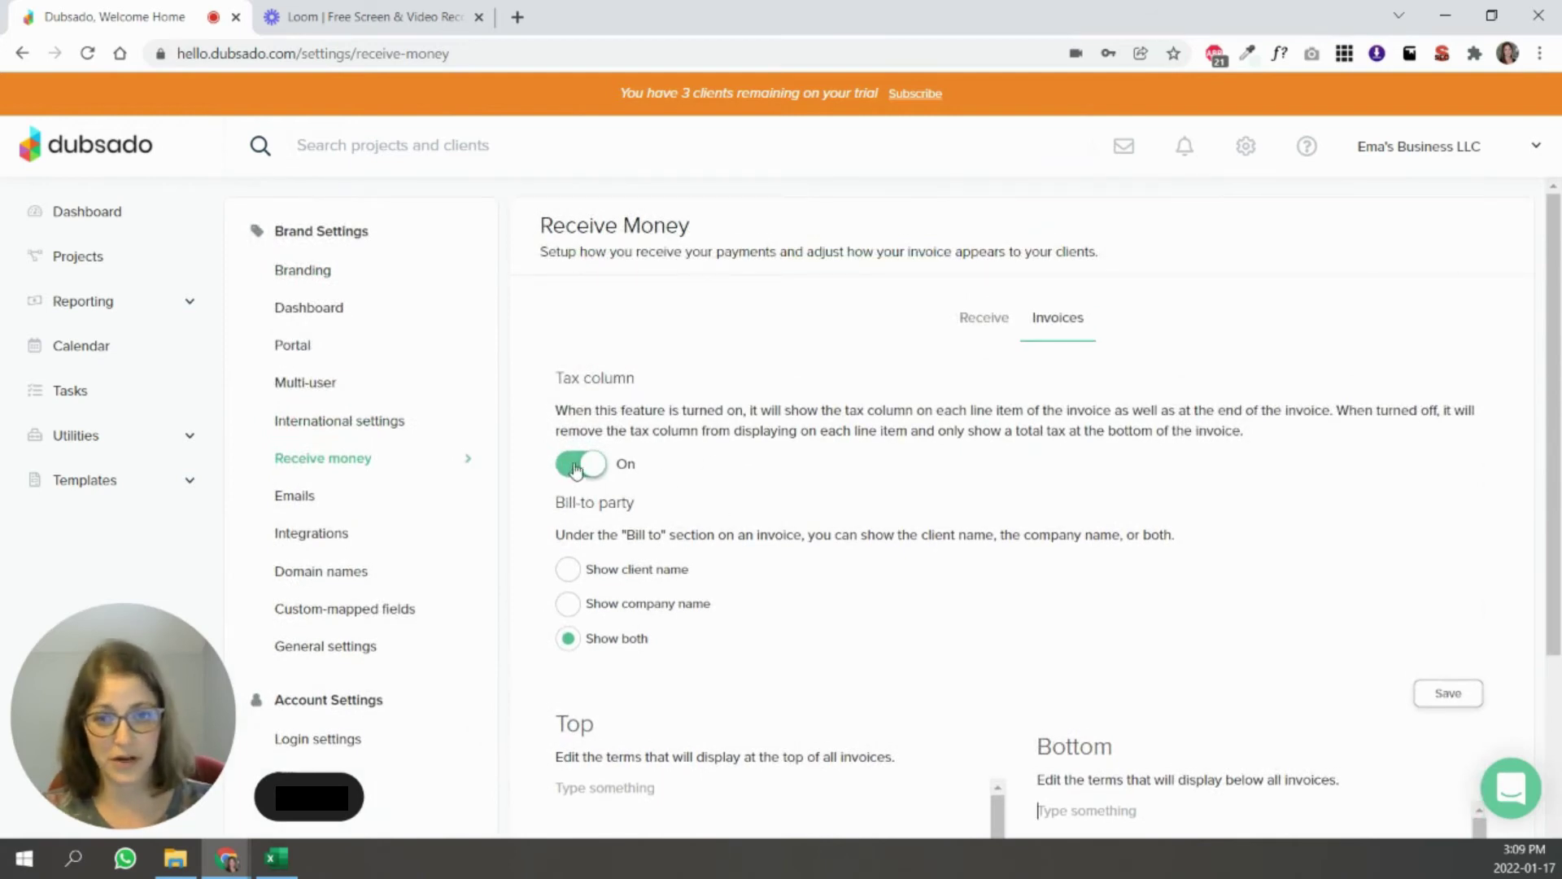
- Toggle the invoice tax column off and back on, leaving it enabled
click(576, 469)
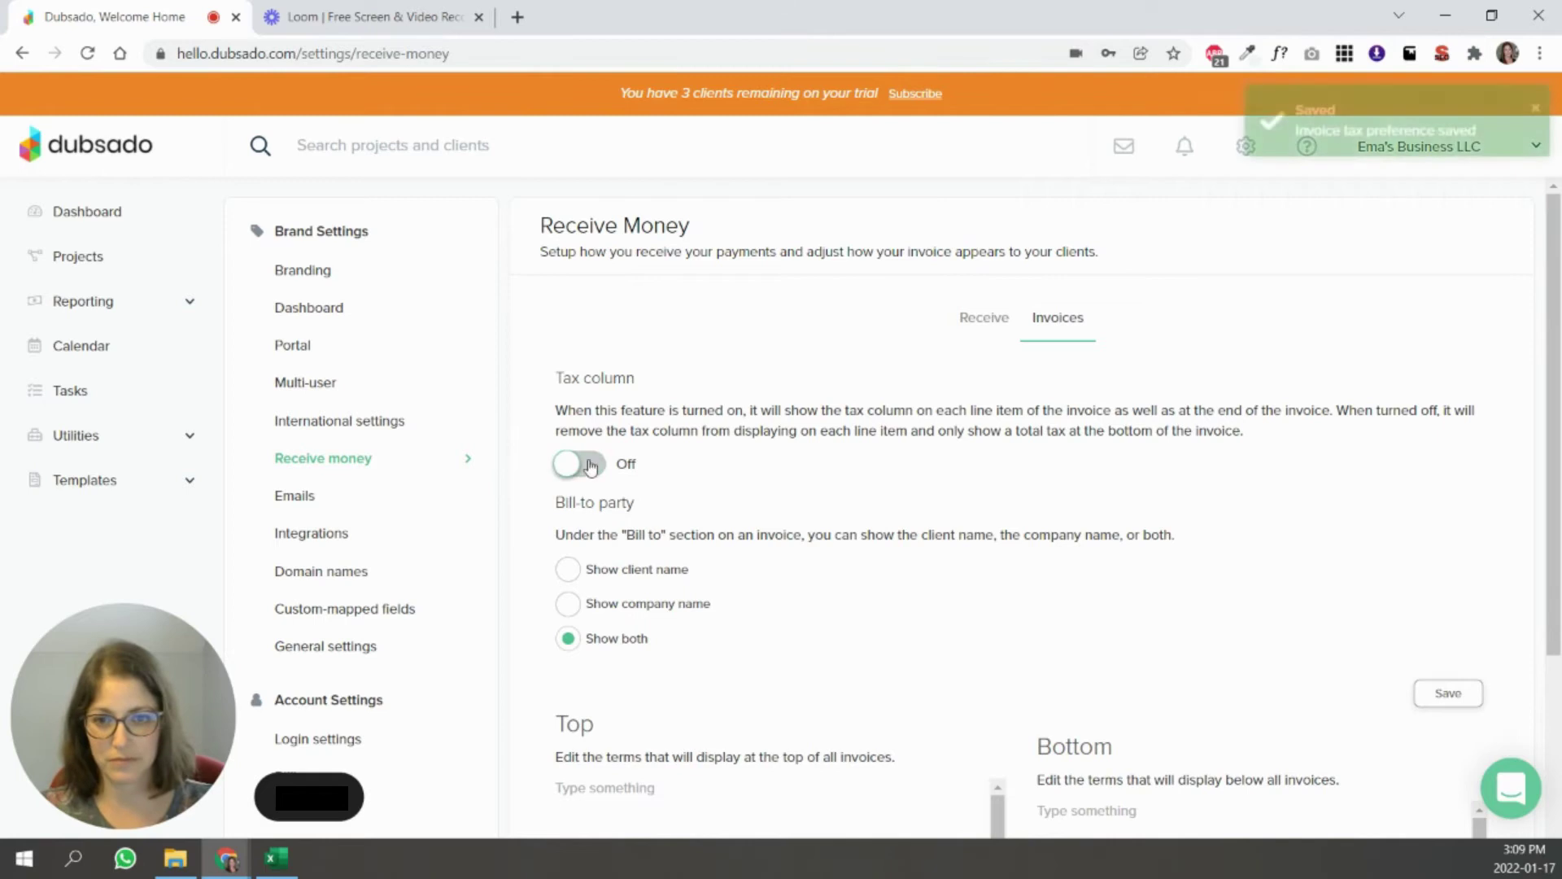
click(578, 470)
click(977, 319)
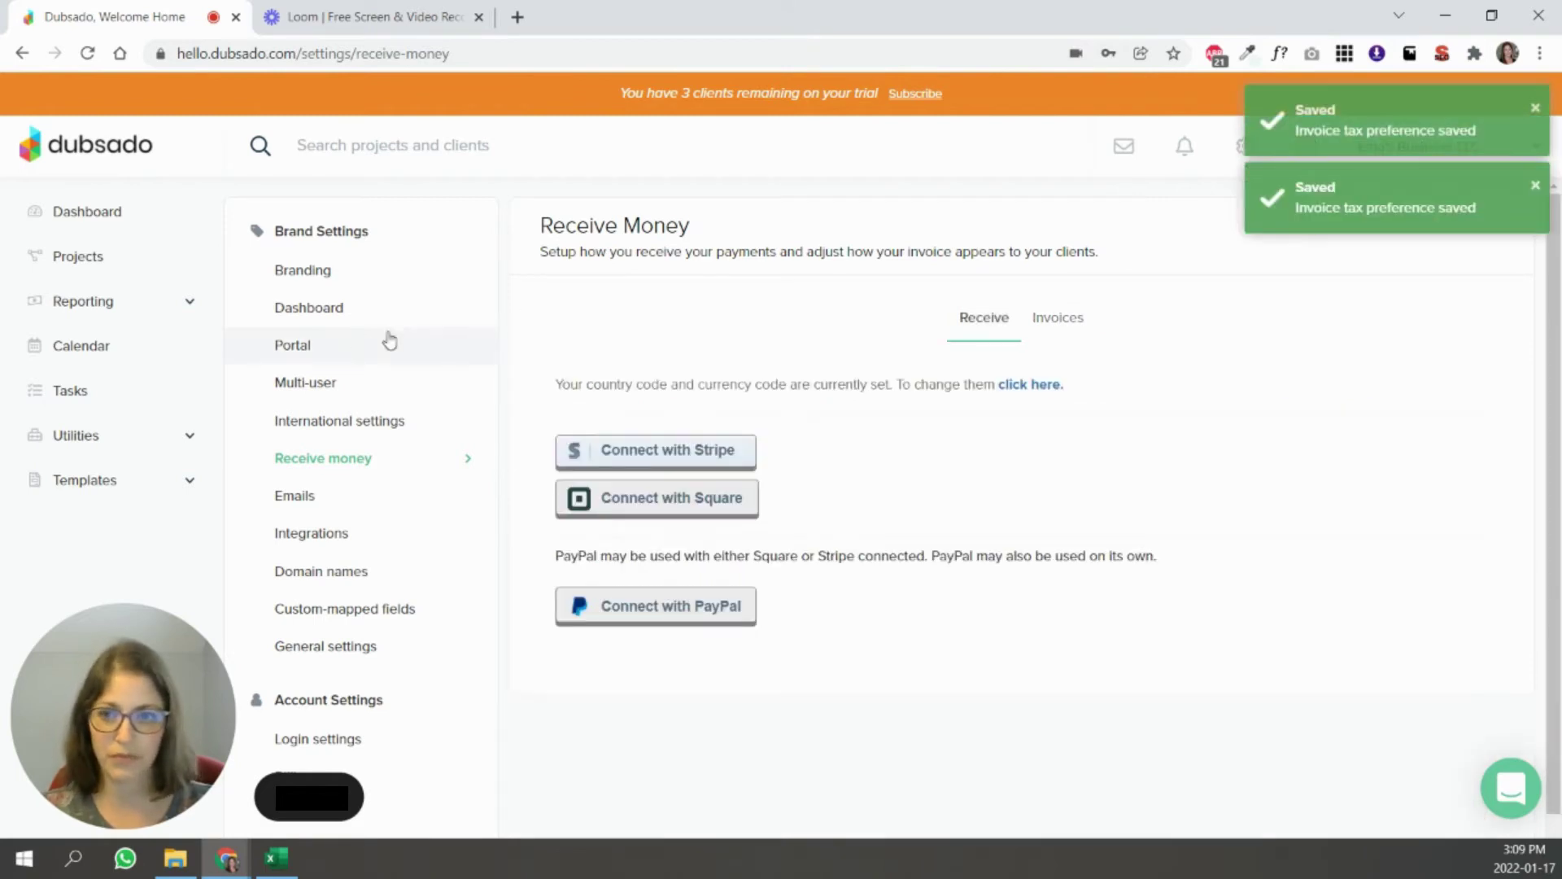
- Review the Email settings connection options, then go to Integrations
click(326, 498)
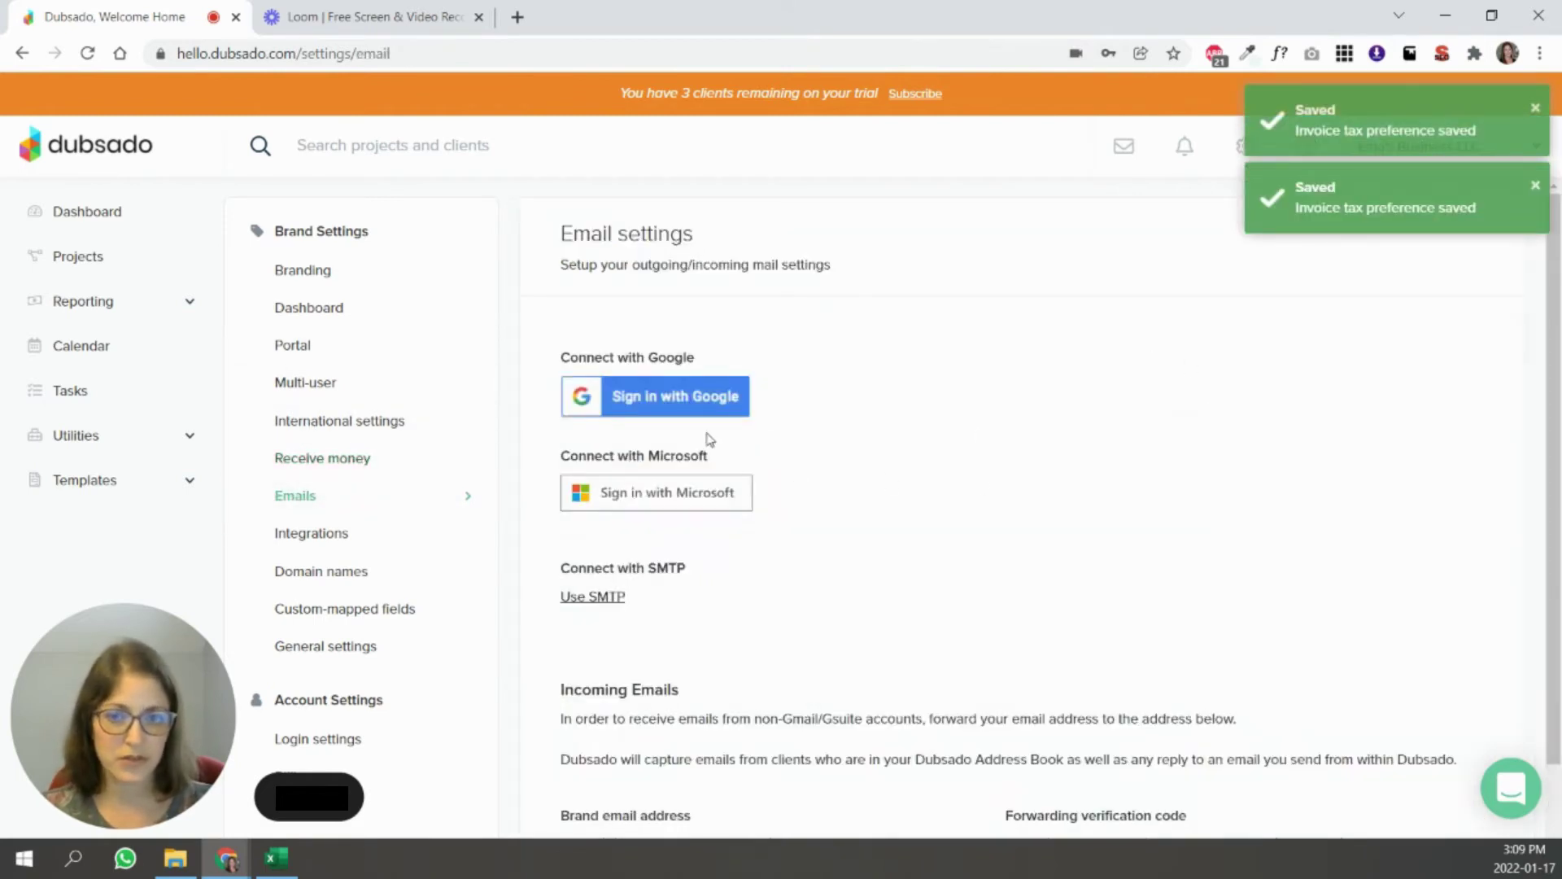
scroll(1018, 435, down, 1)
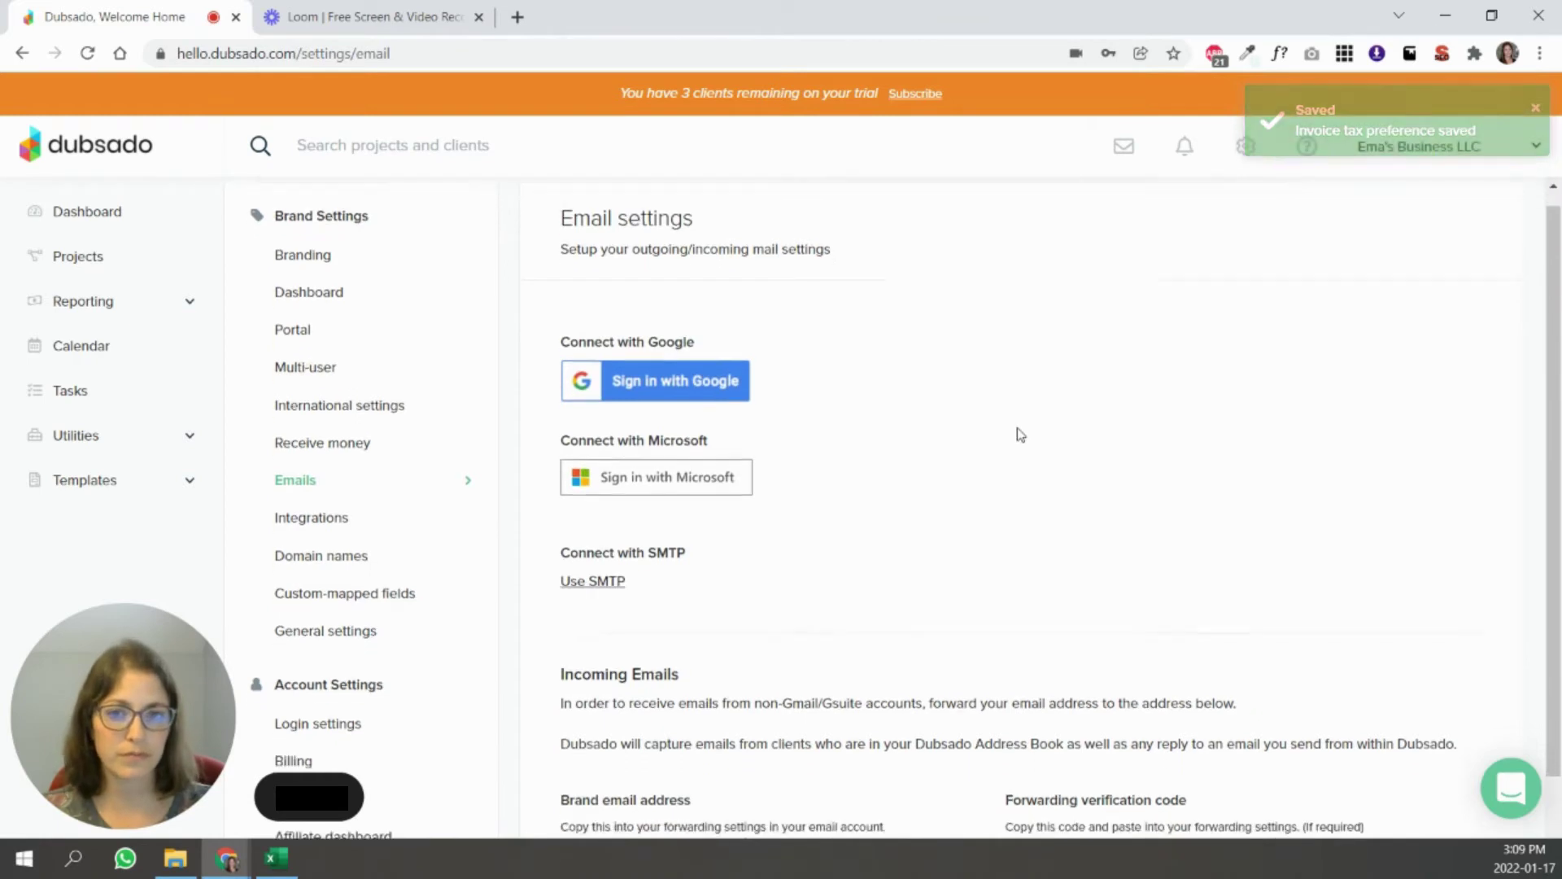
scroll(1017, 431, up, 1)
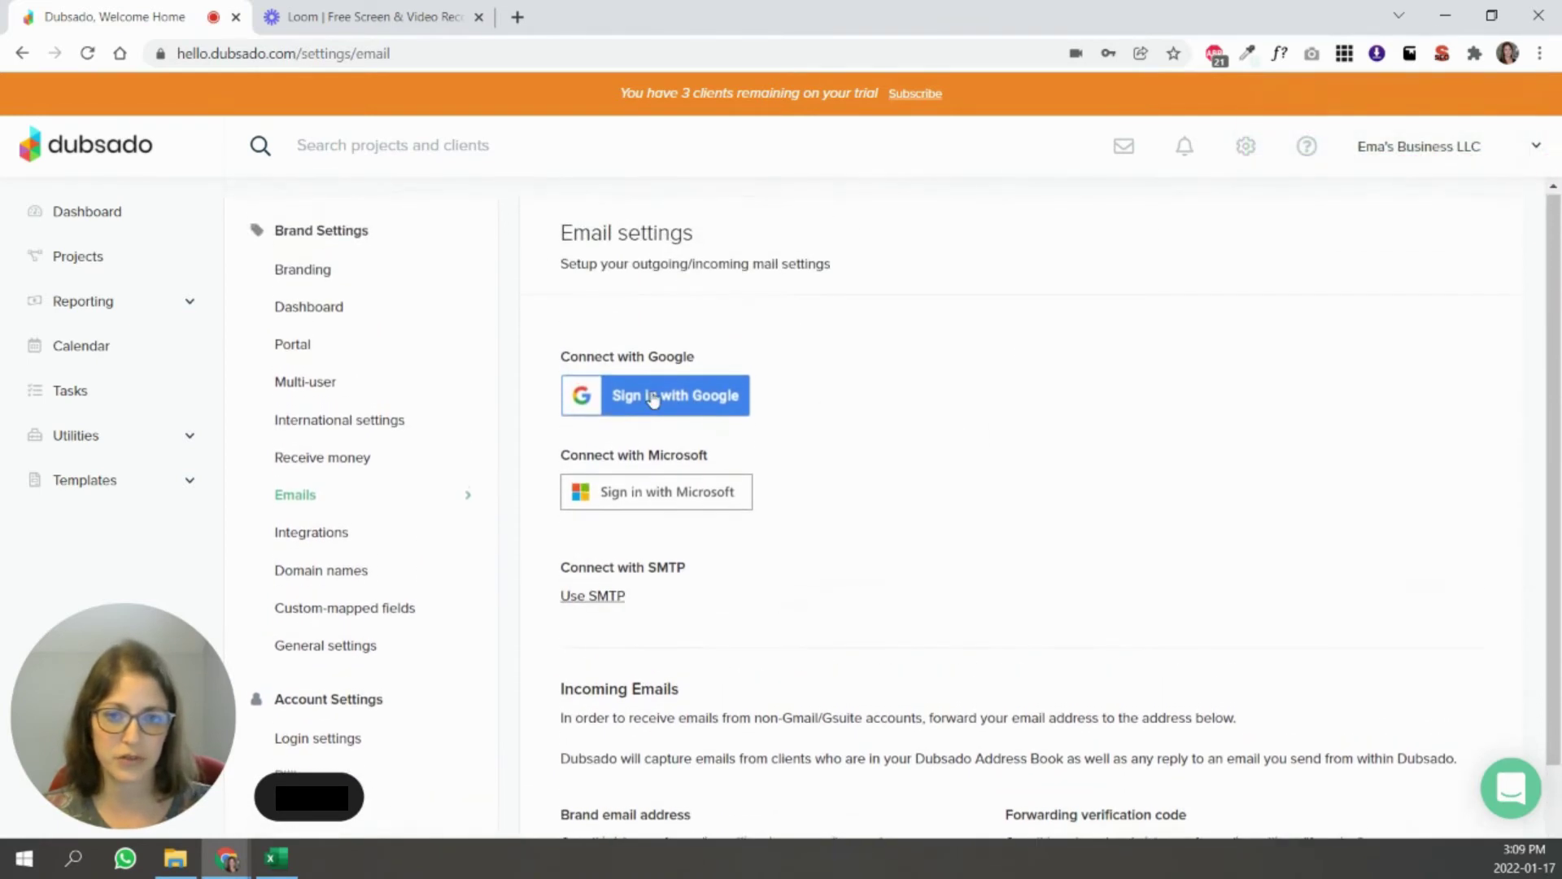
scroll(846, 423, down, 1)
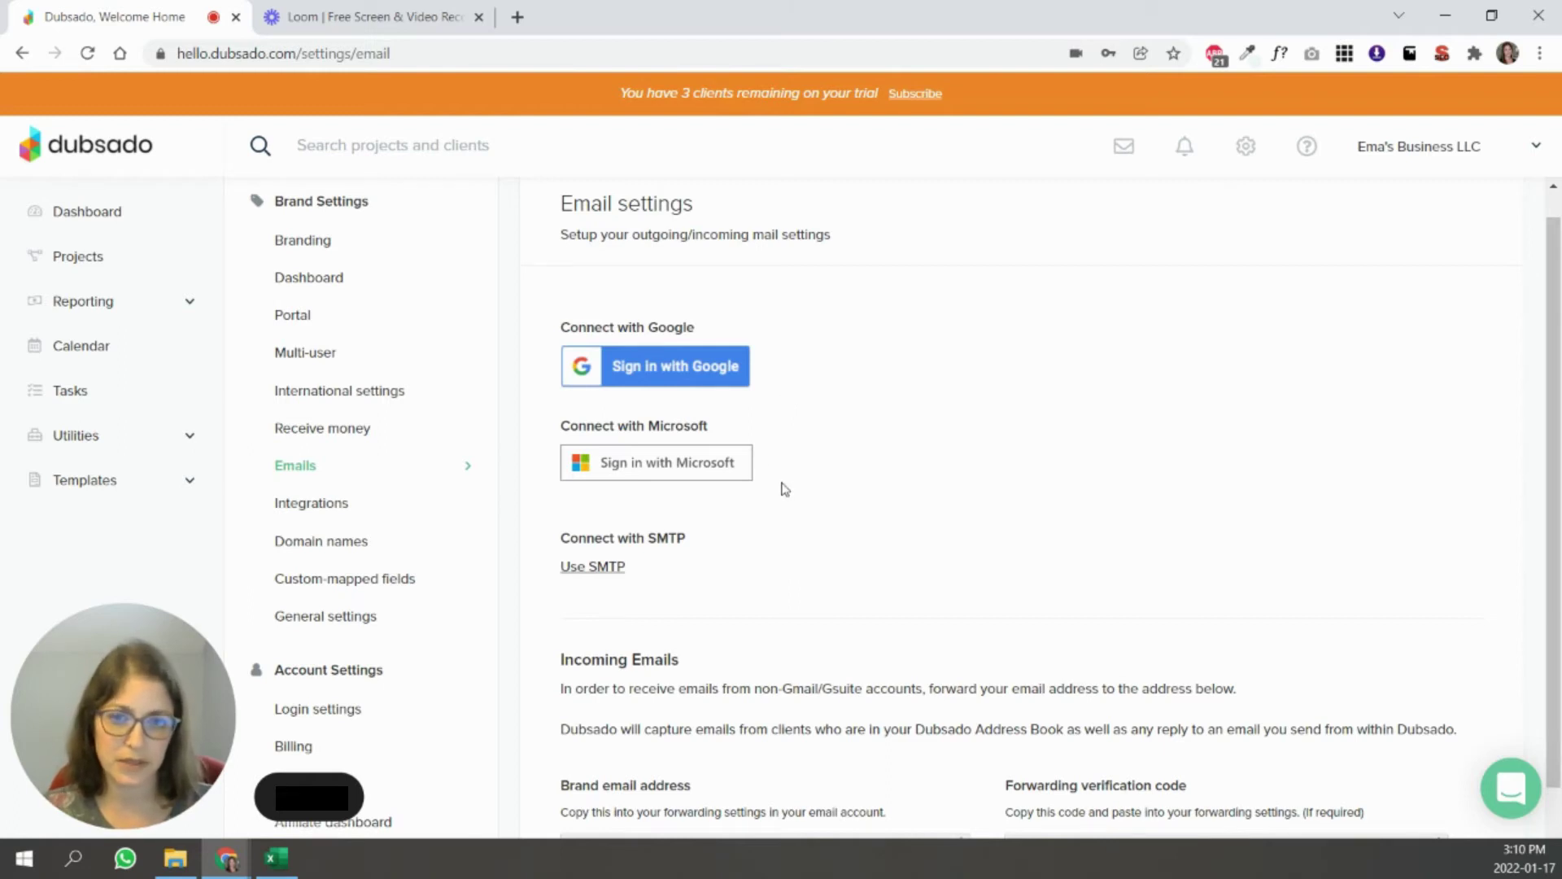
scroll(976, 651, up, 1)
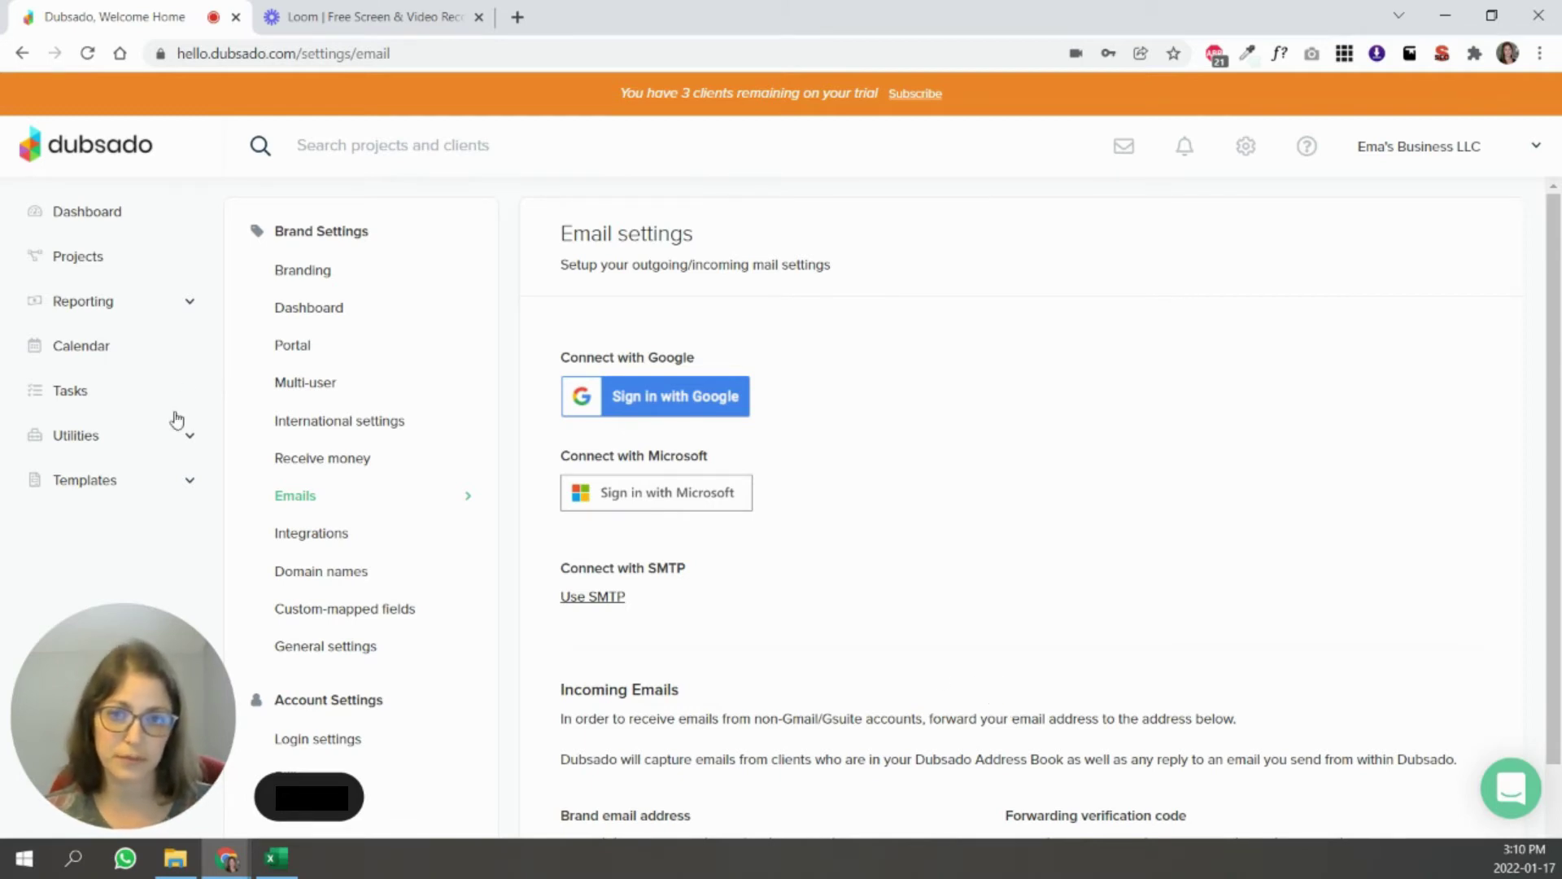
click(345, 533)
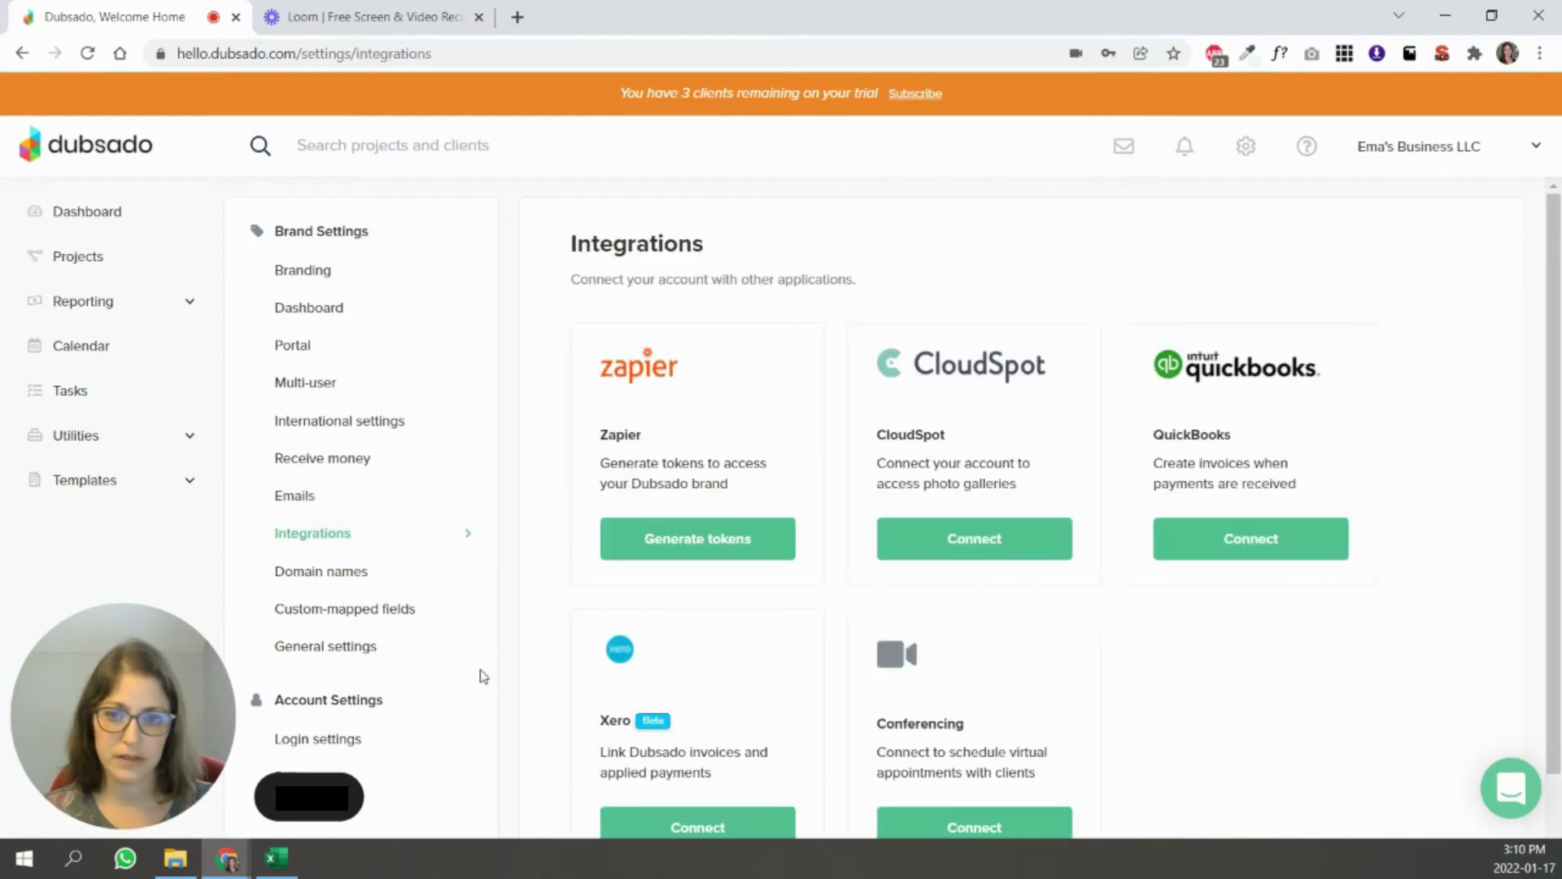
- Look over the Integrations cards, then open Domain names settings
scroll(1267, 494, down, 2)
scroll(1267, 494, up, 1)
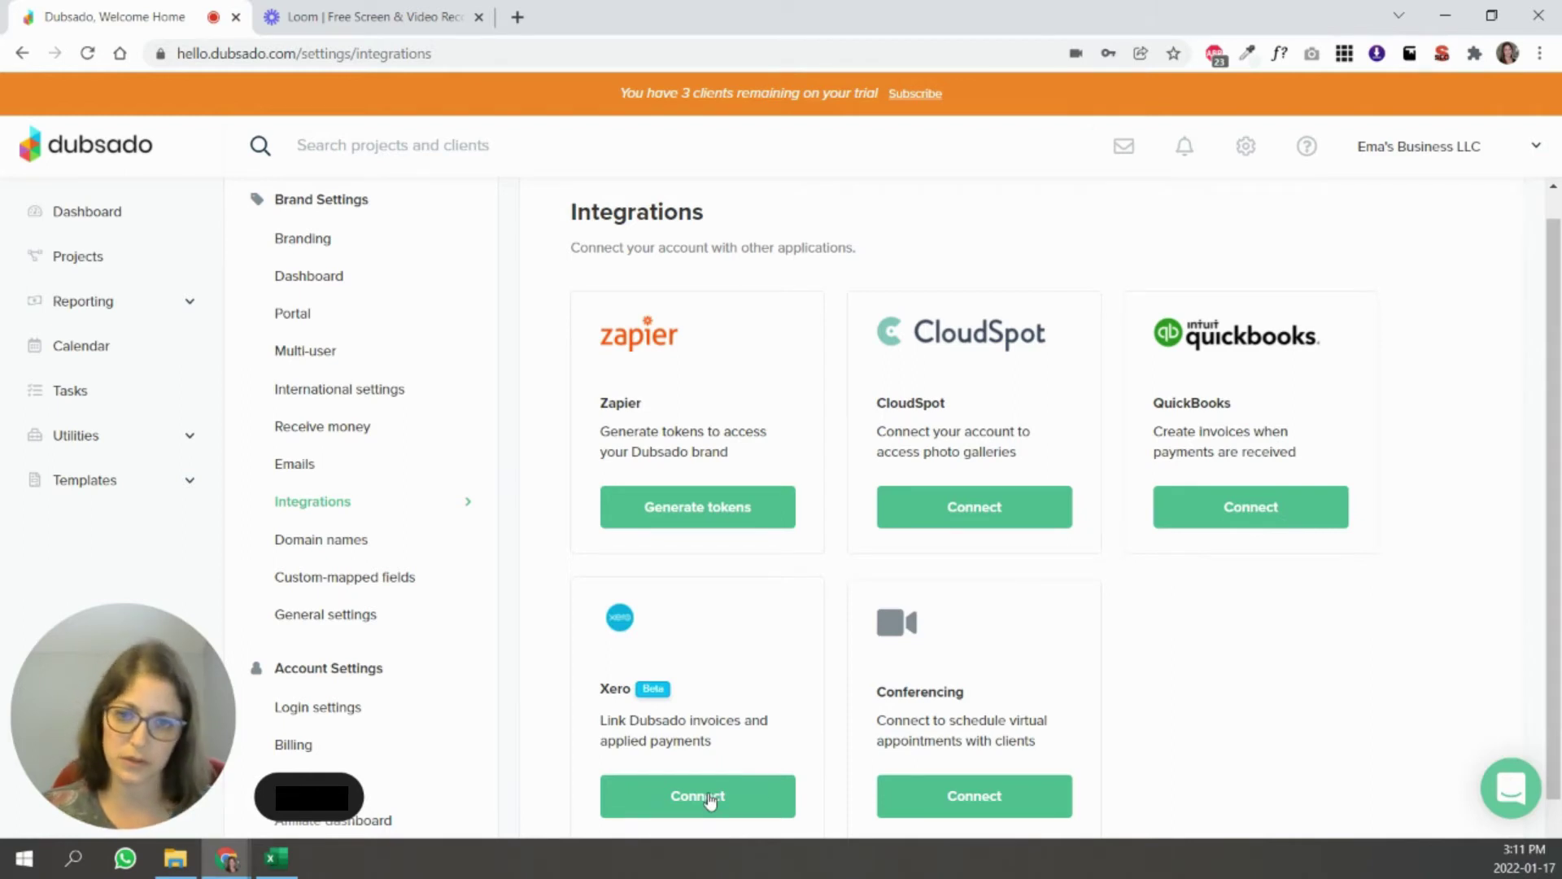
click(349, 550)
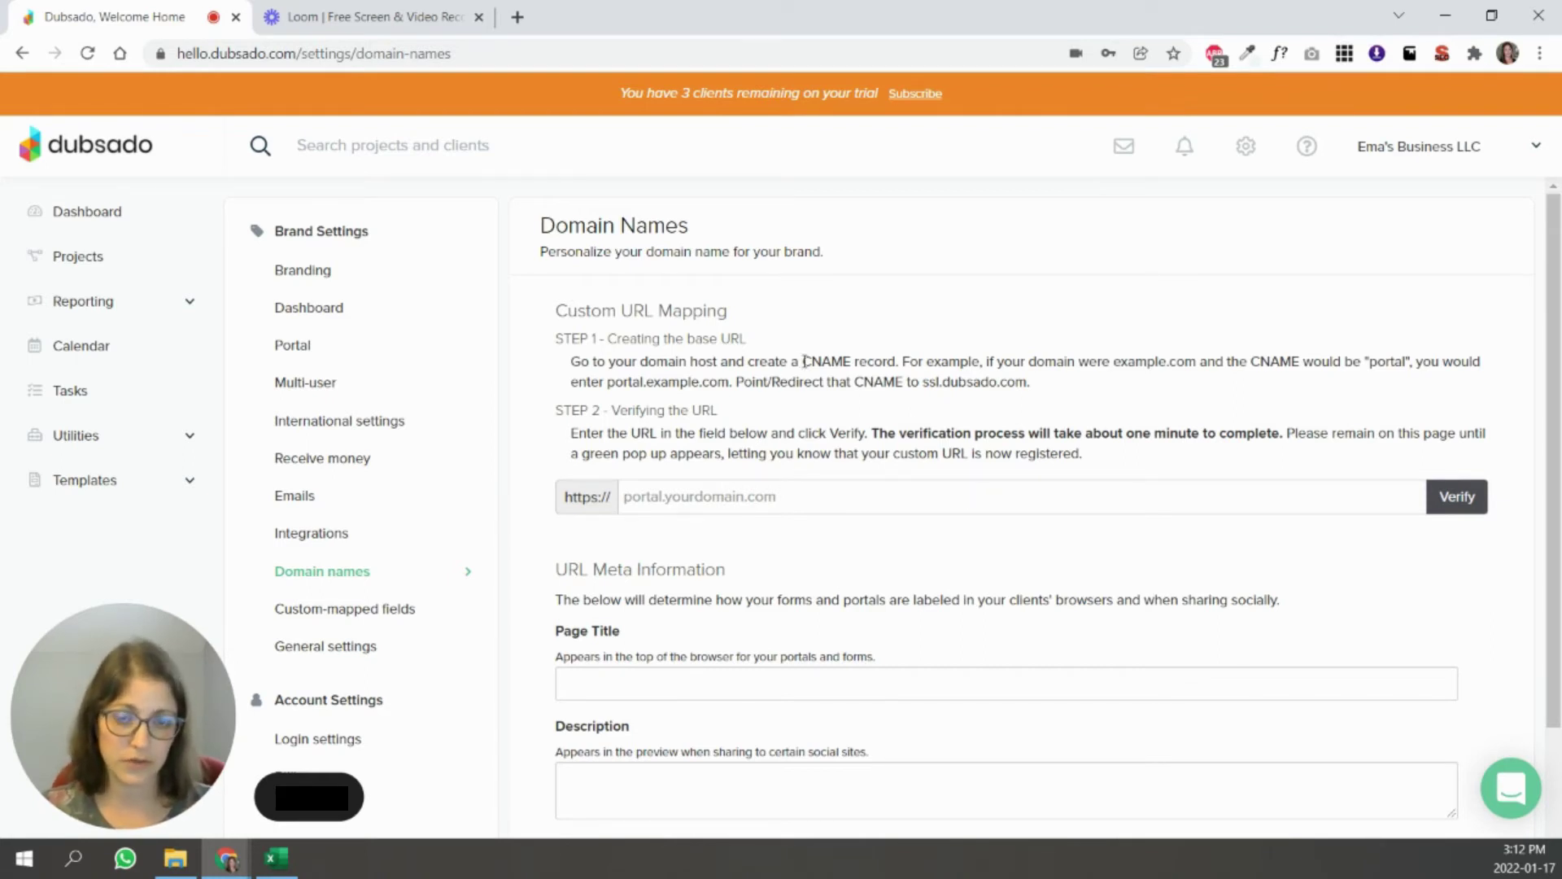
- Highlight the word CNAME in Step 1, then clear the selection
drag(803, 360, 852, 360)
click(846, 362)
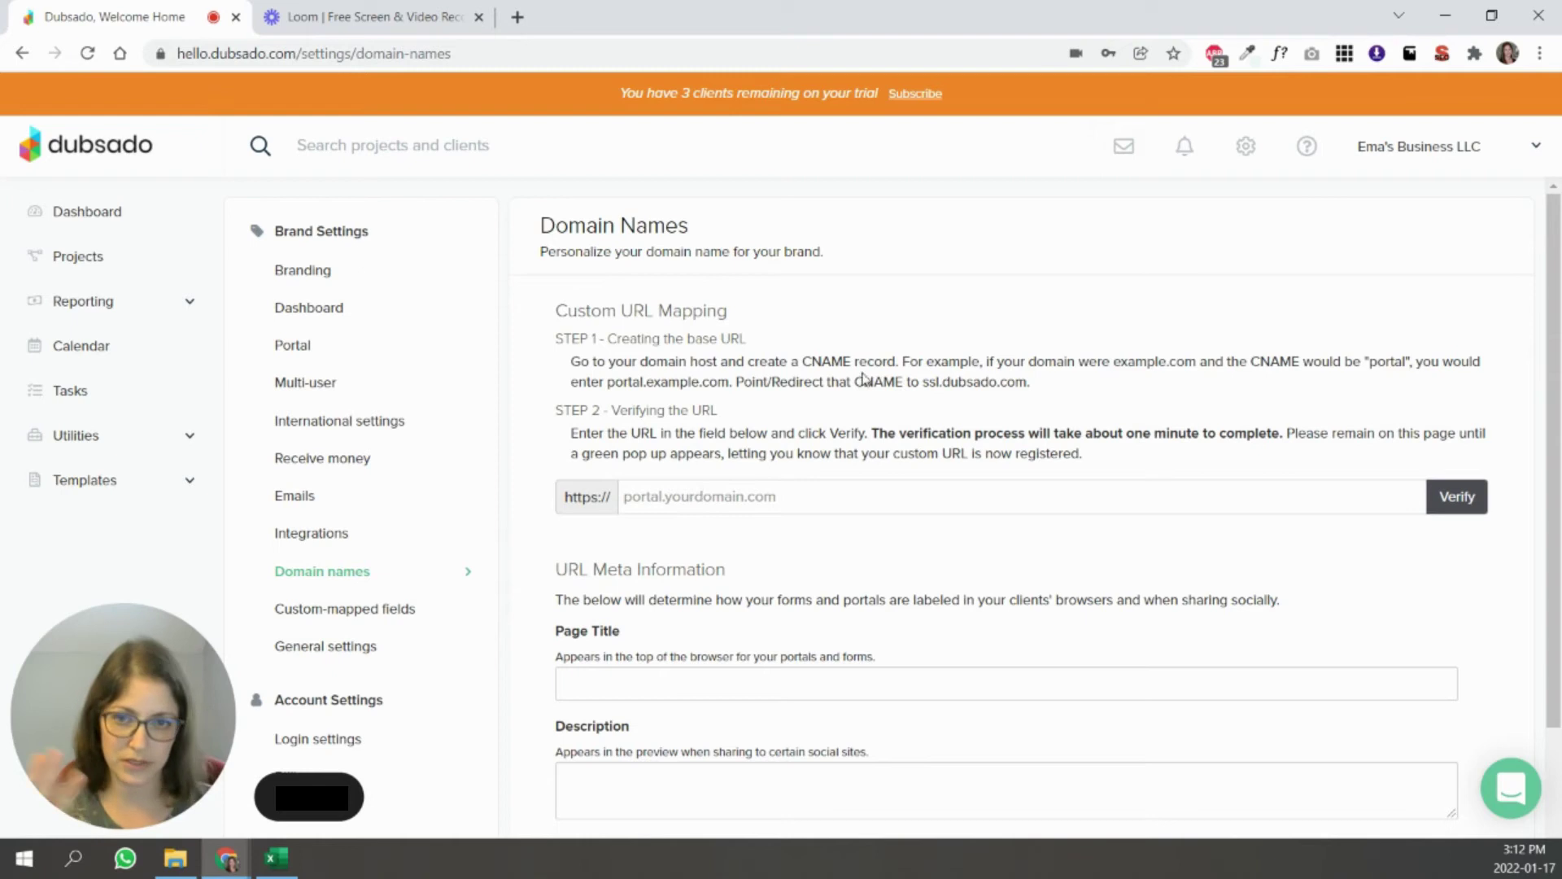
scroll(1045, 537, down, 1)
click(326, 582)
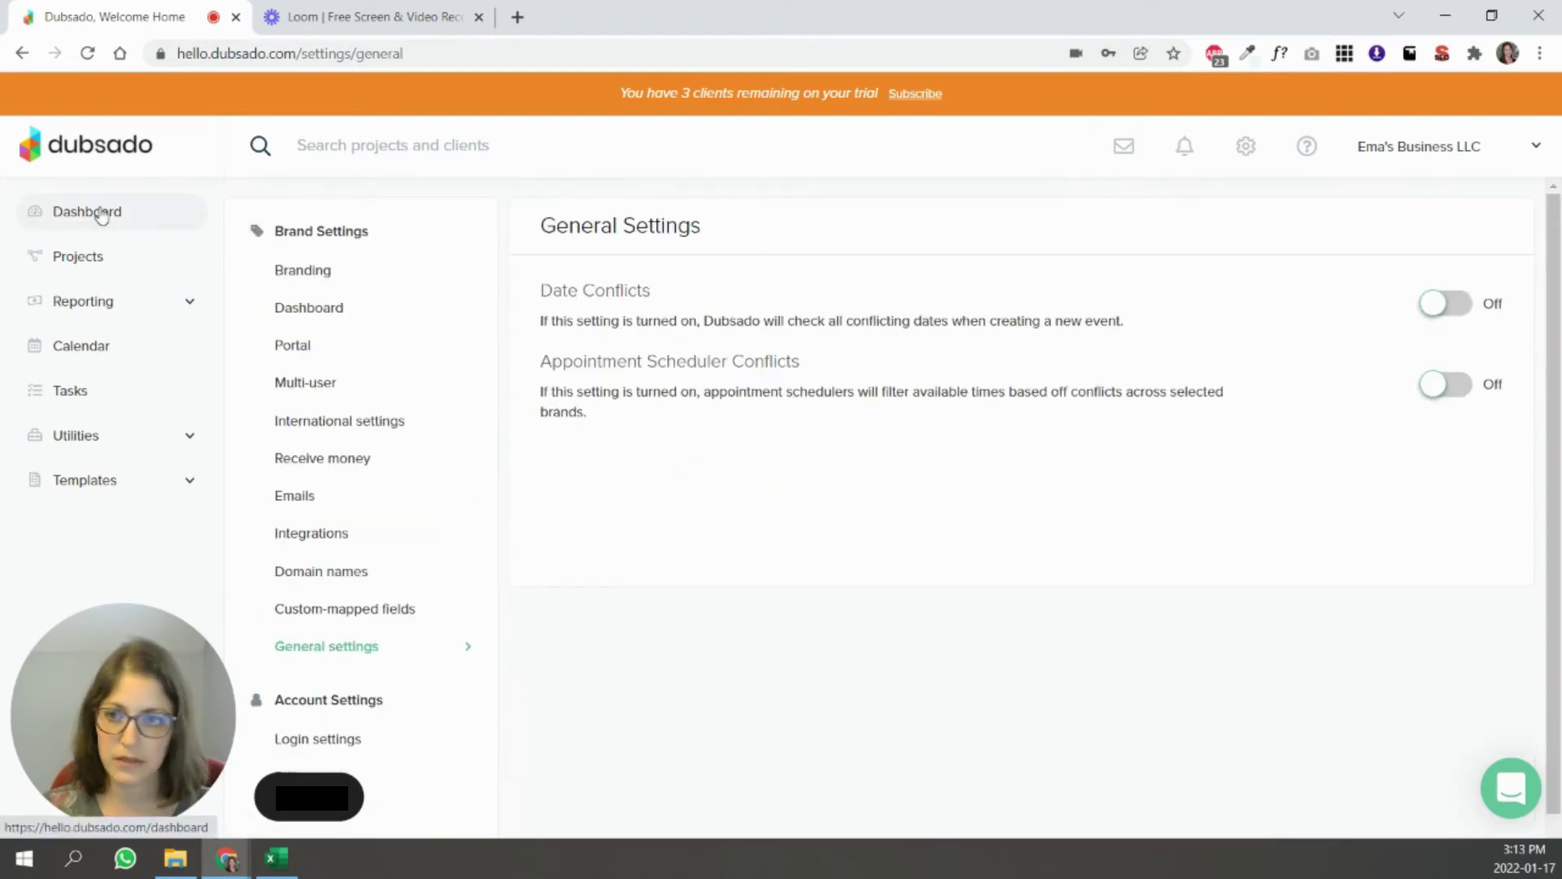
click(101, 244)
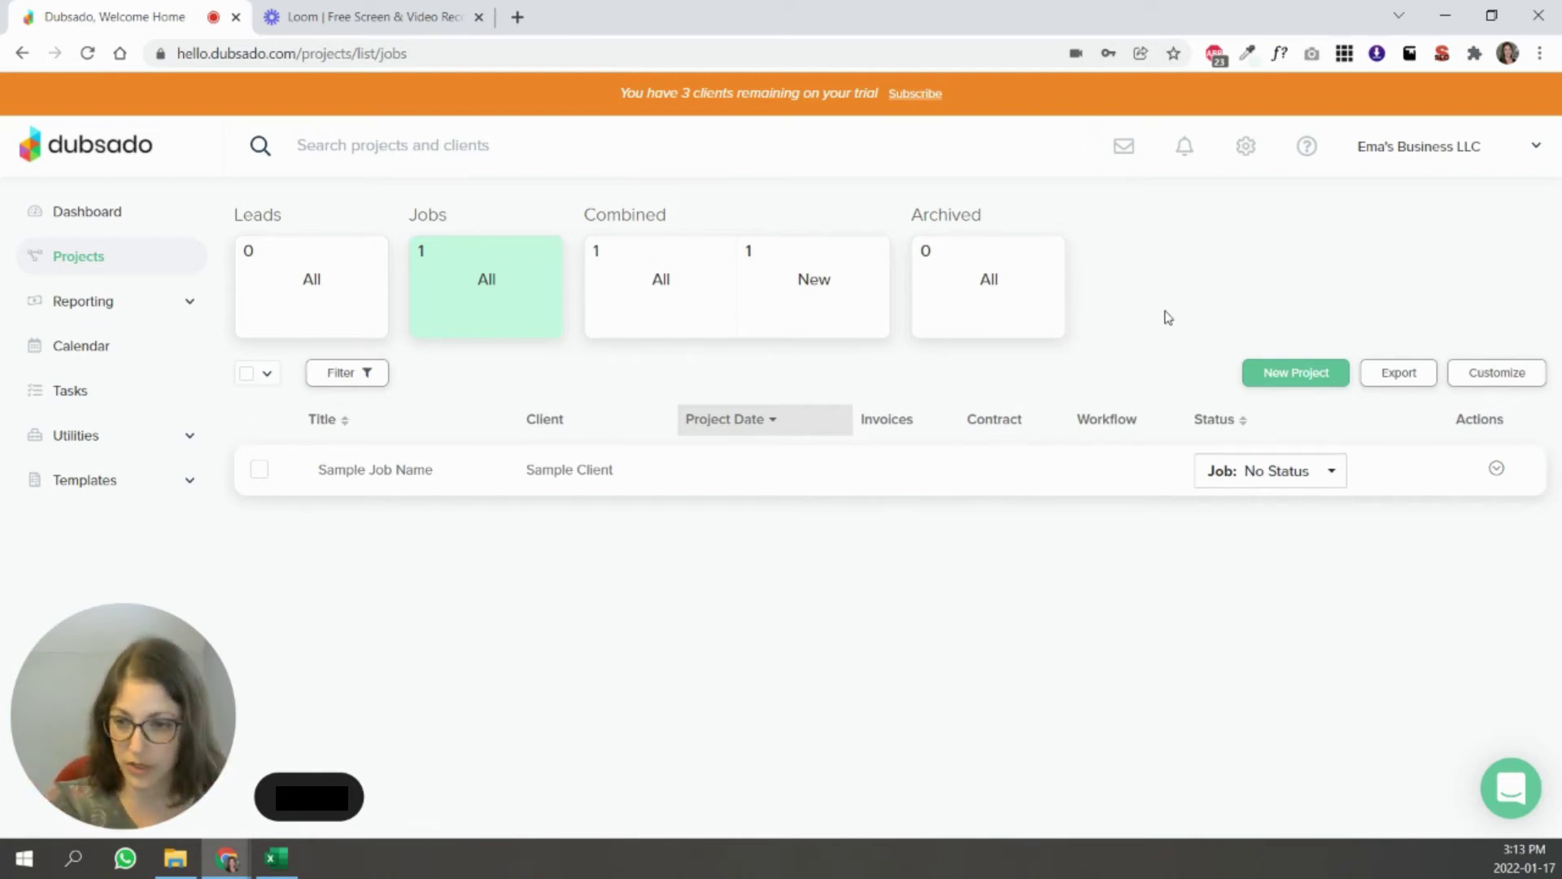
- Add lead statuses 'Discovery Call Booked' and 'Proposal Sent', then return to Projects
click(1503, 373)
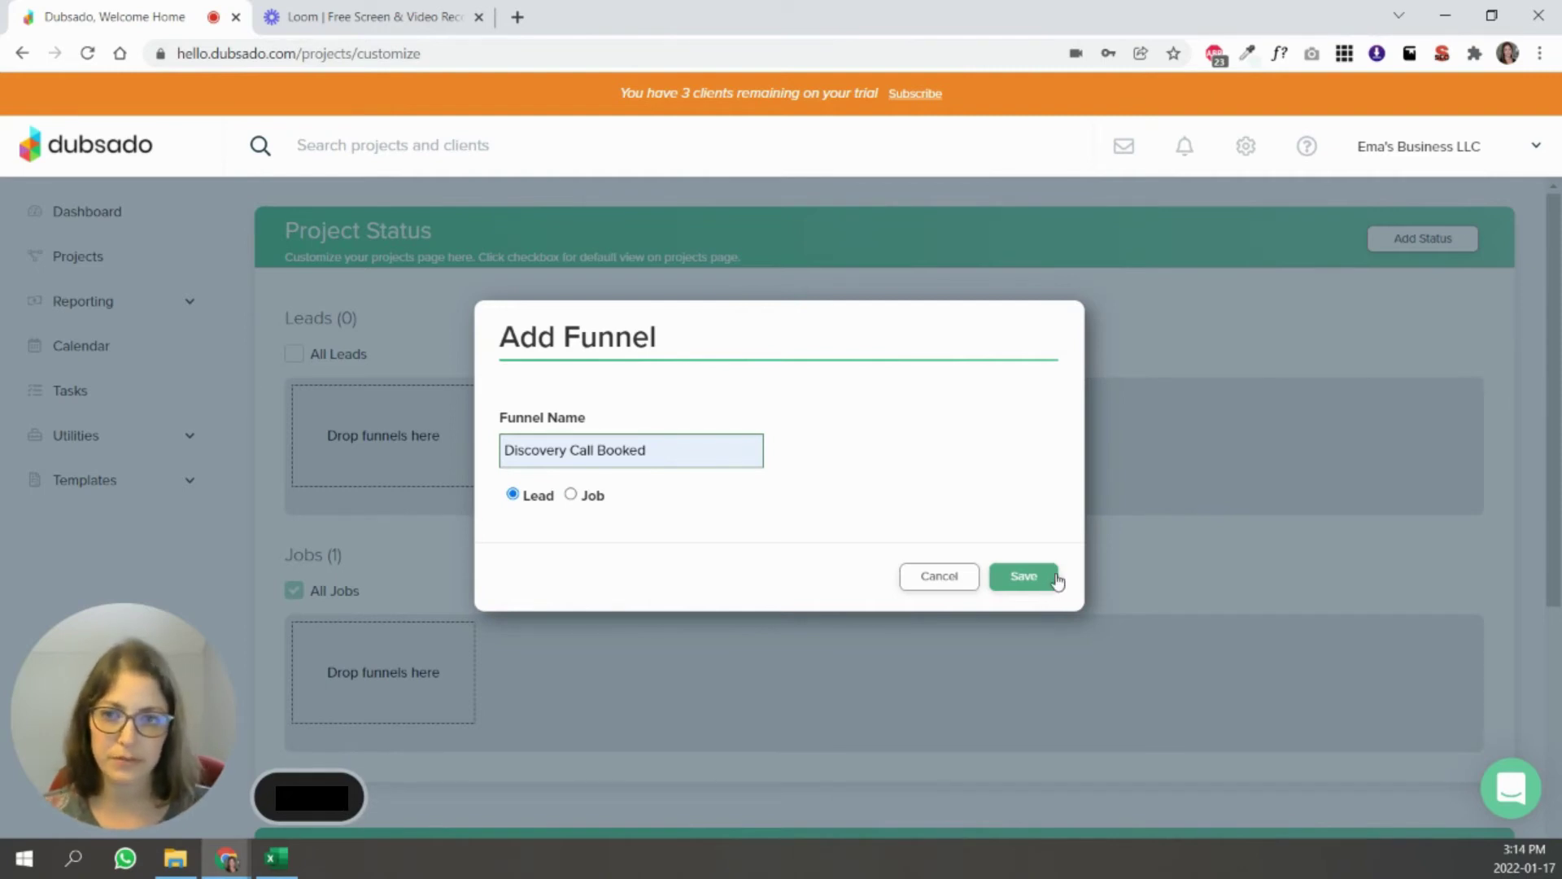
click(1023, 577)
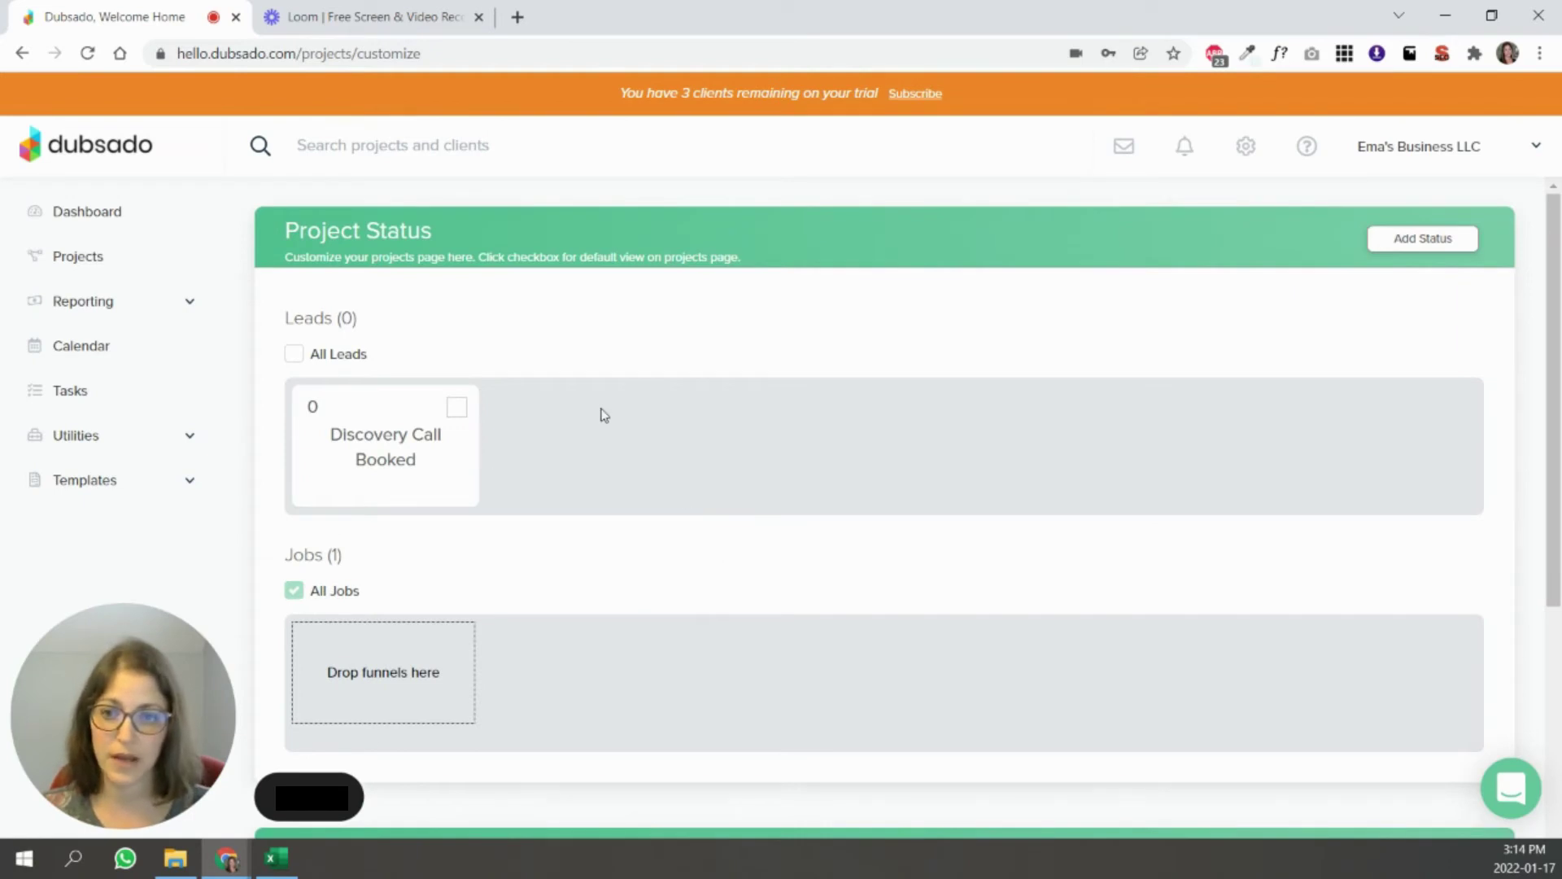
click(1419, 239)
text(Proposal Sent)
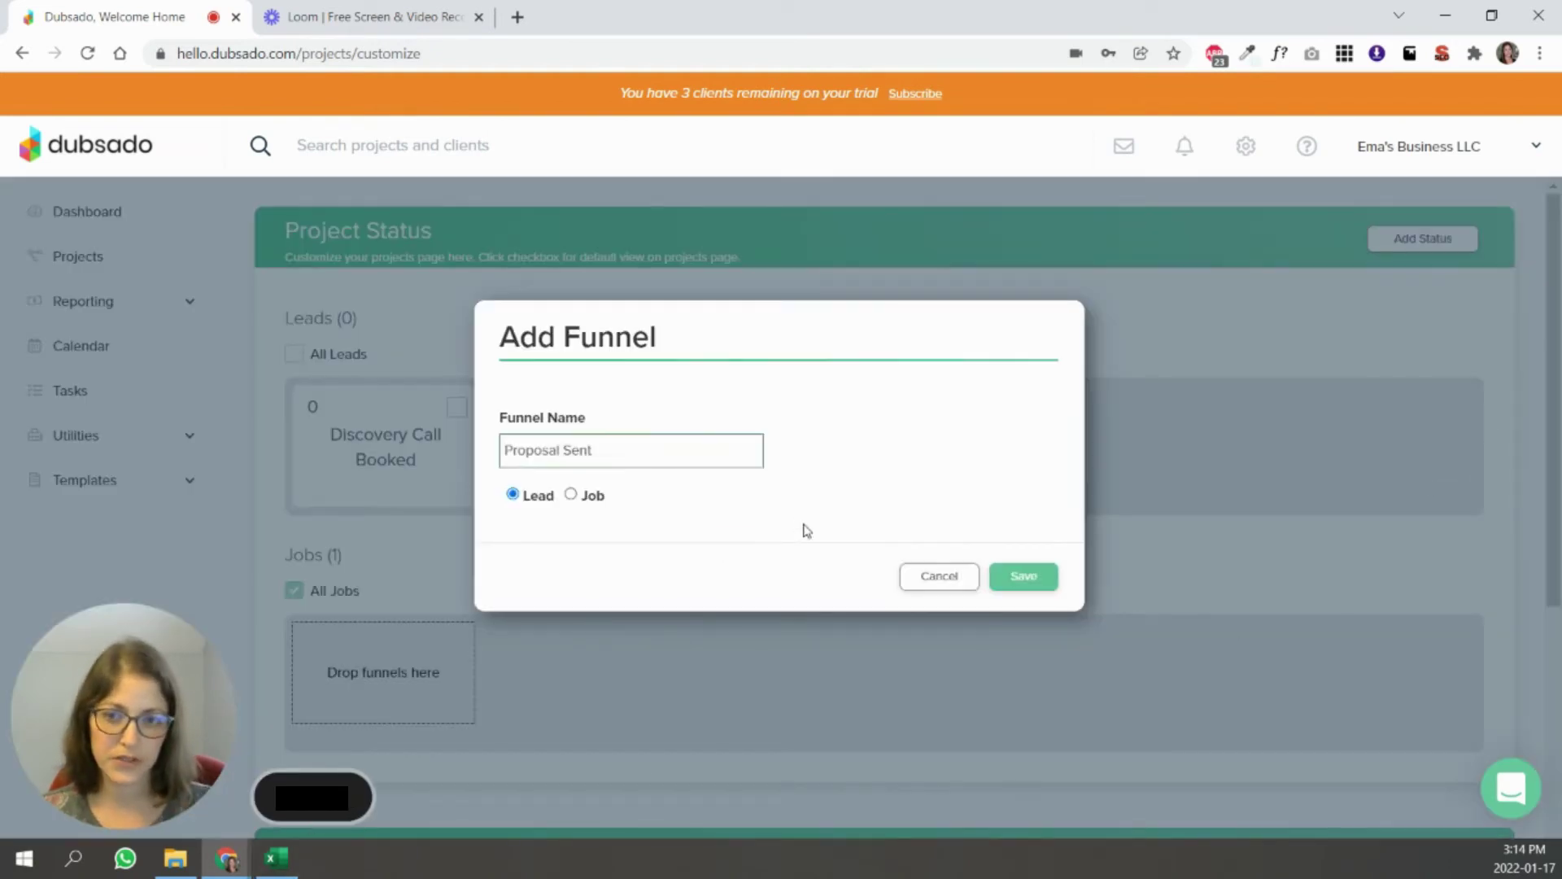
click(1030, 583)
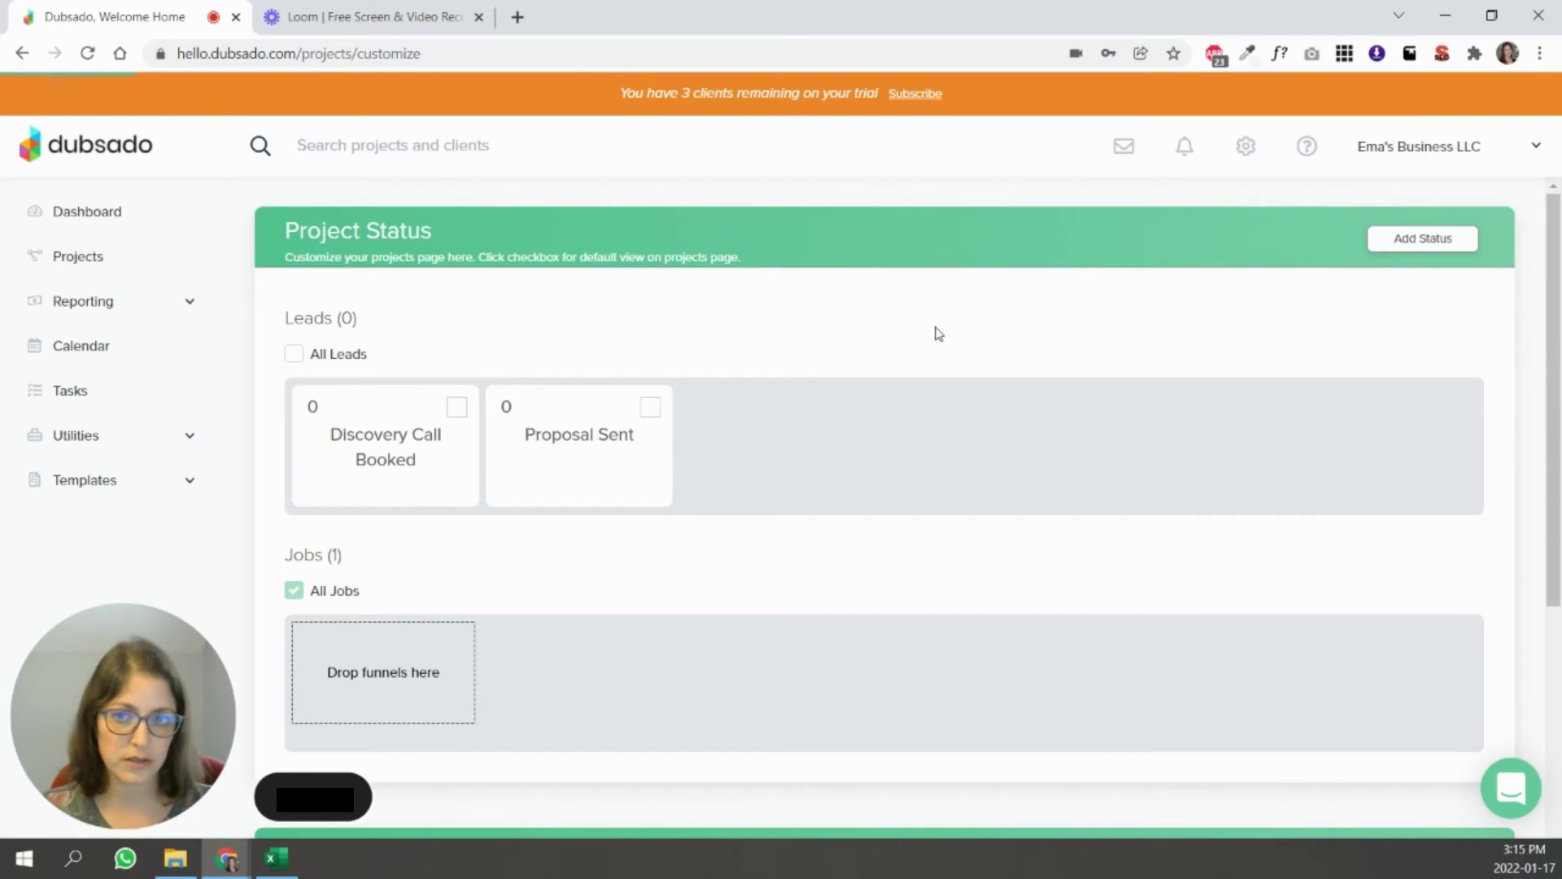
click(118, 260)
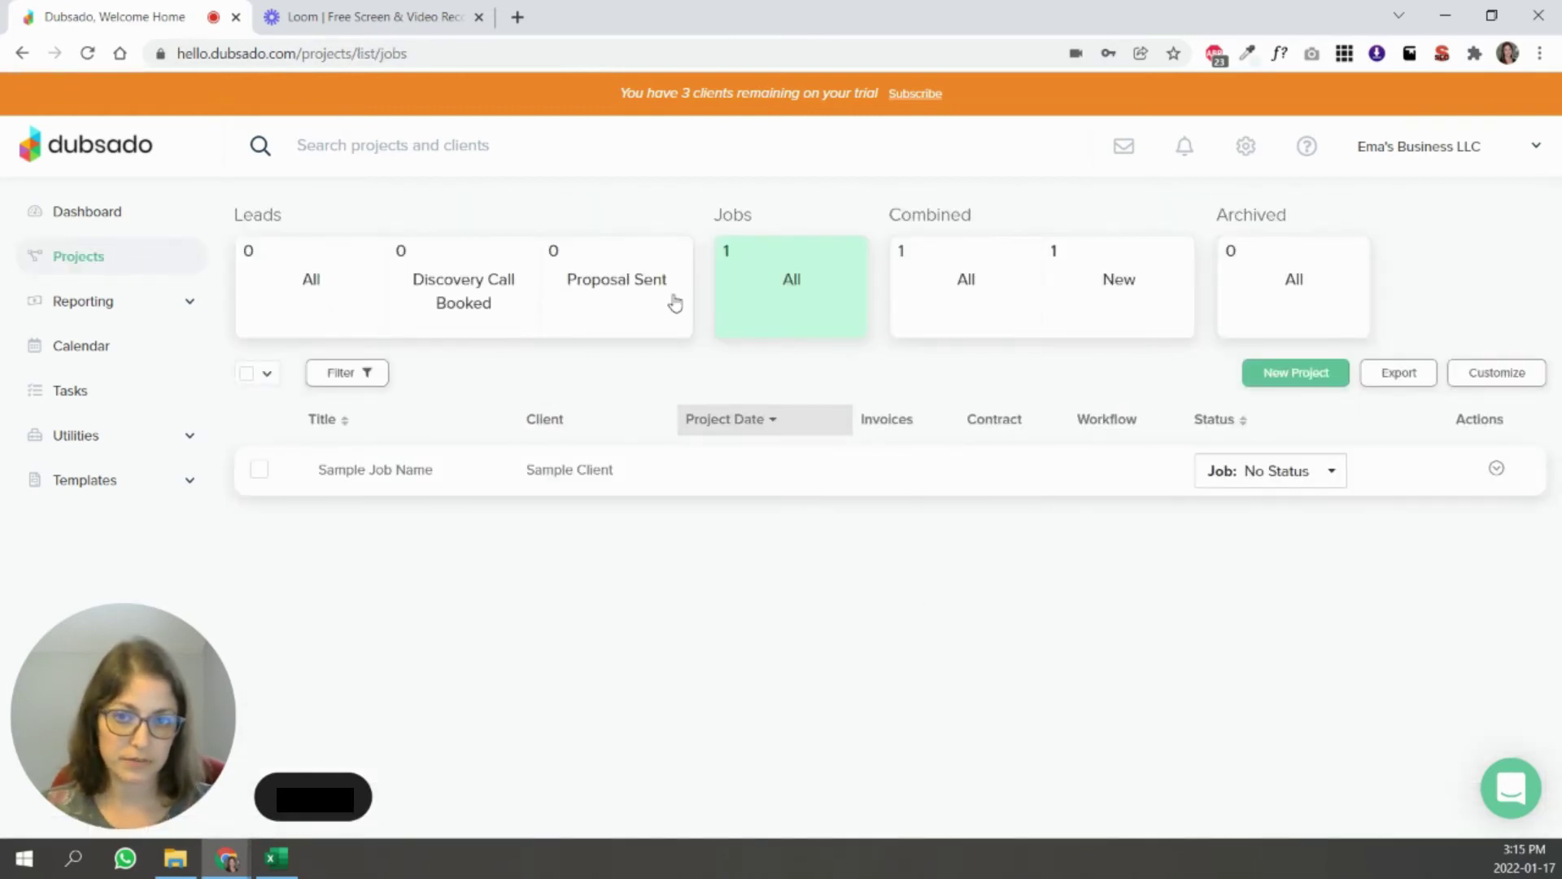
- Check the Discovery Call Booked filter and job statuses, then open the Calendar
click(472, 300)
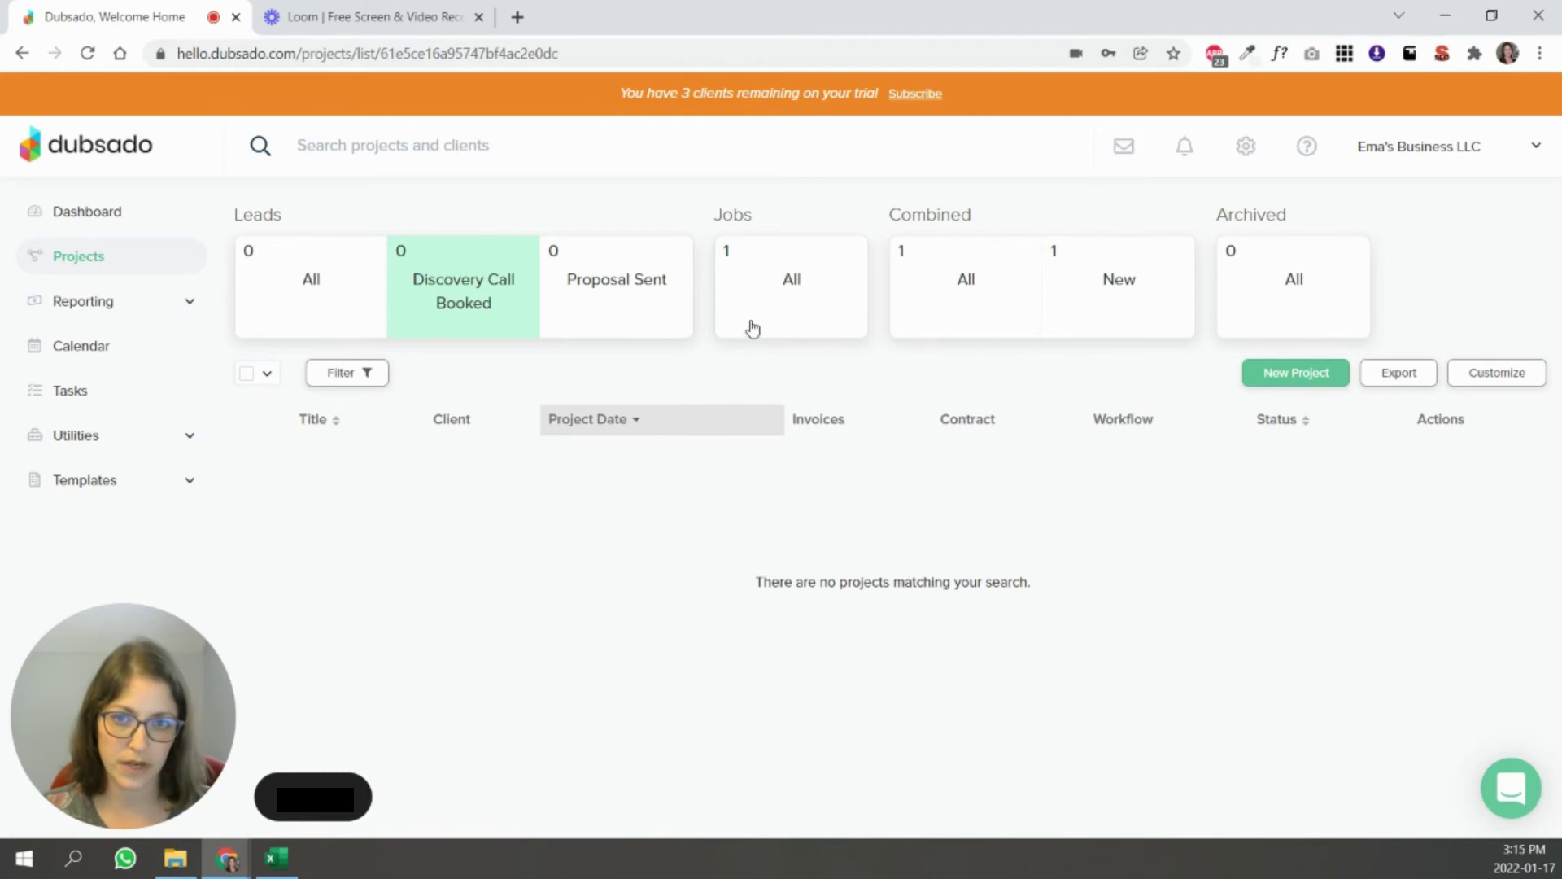
click(797, 303)
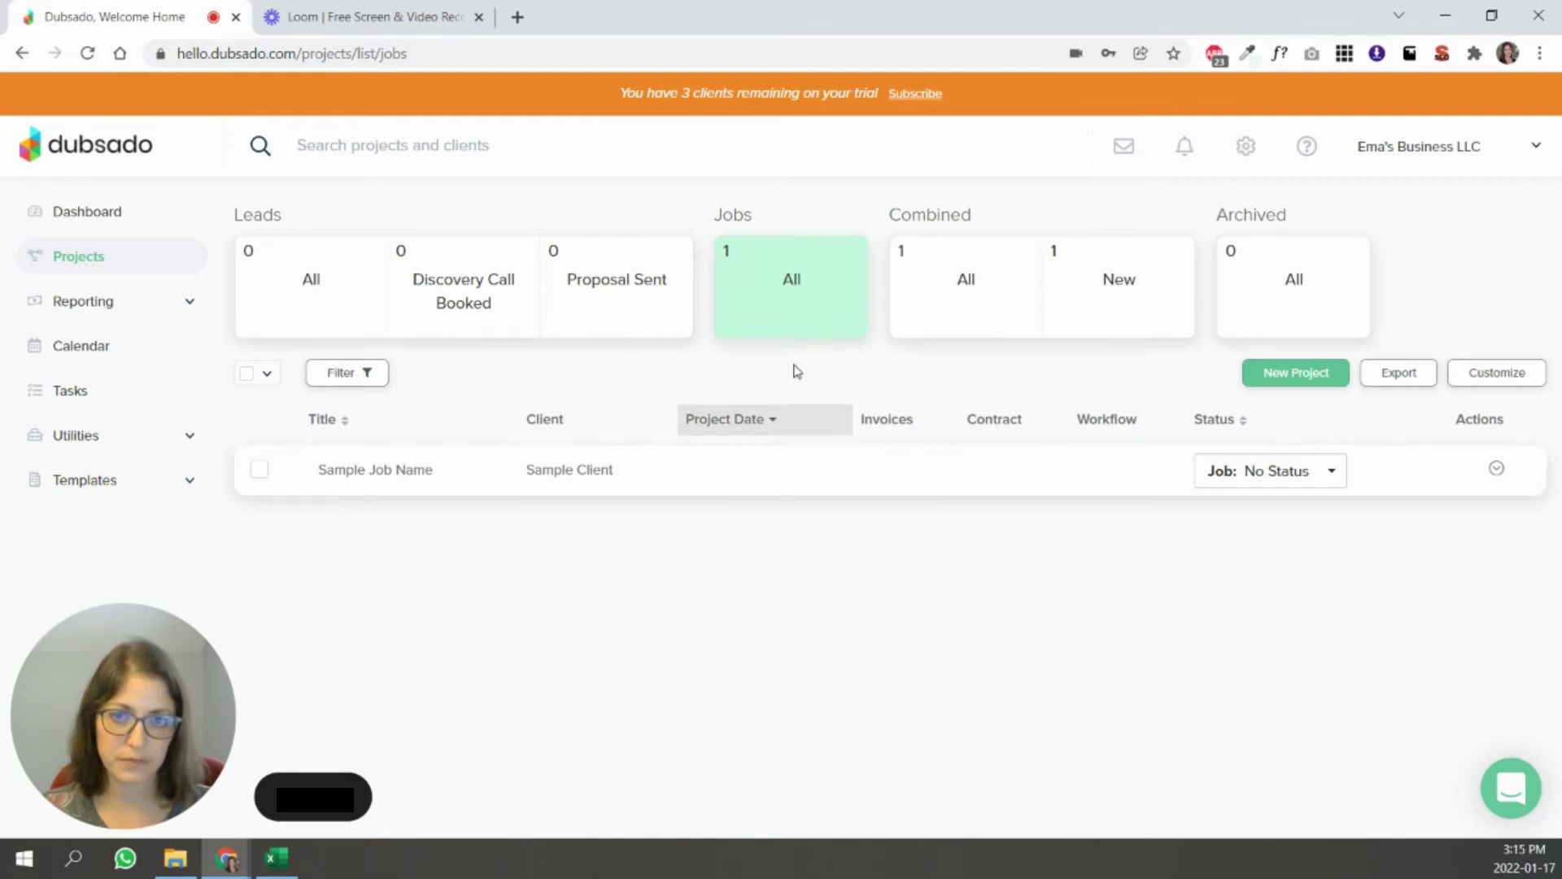
click(1280, 480)
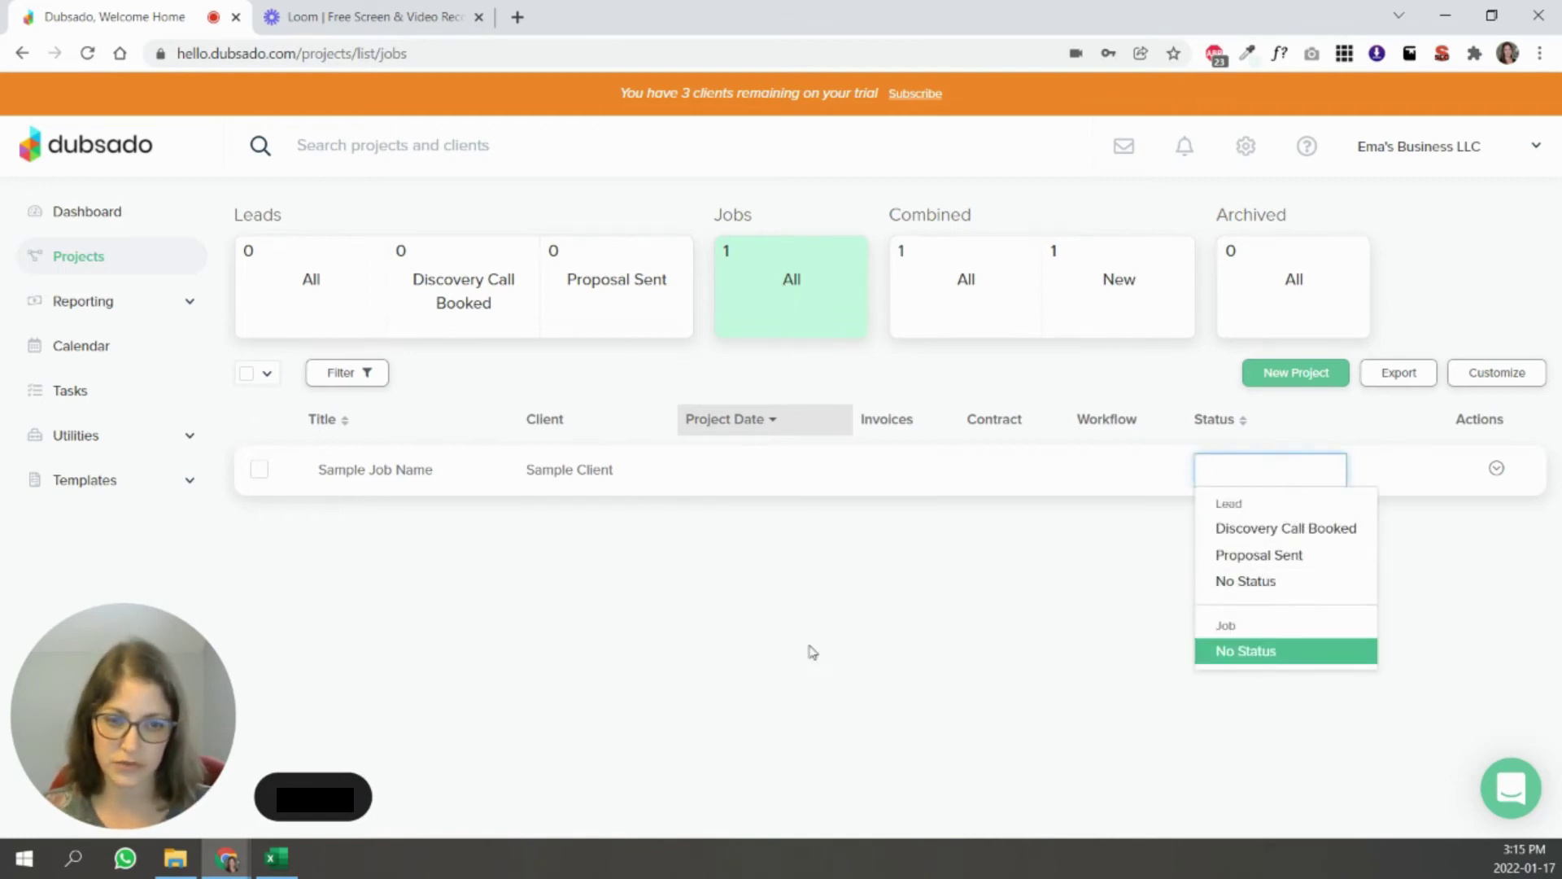
click(806, 619)
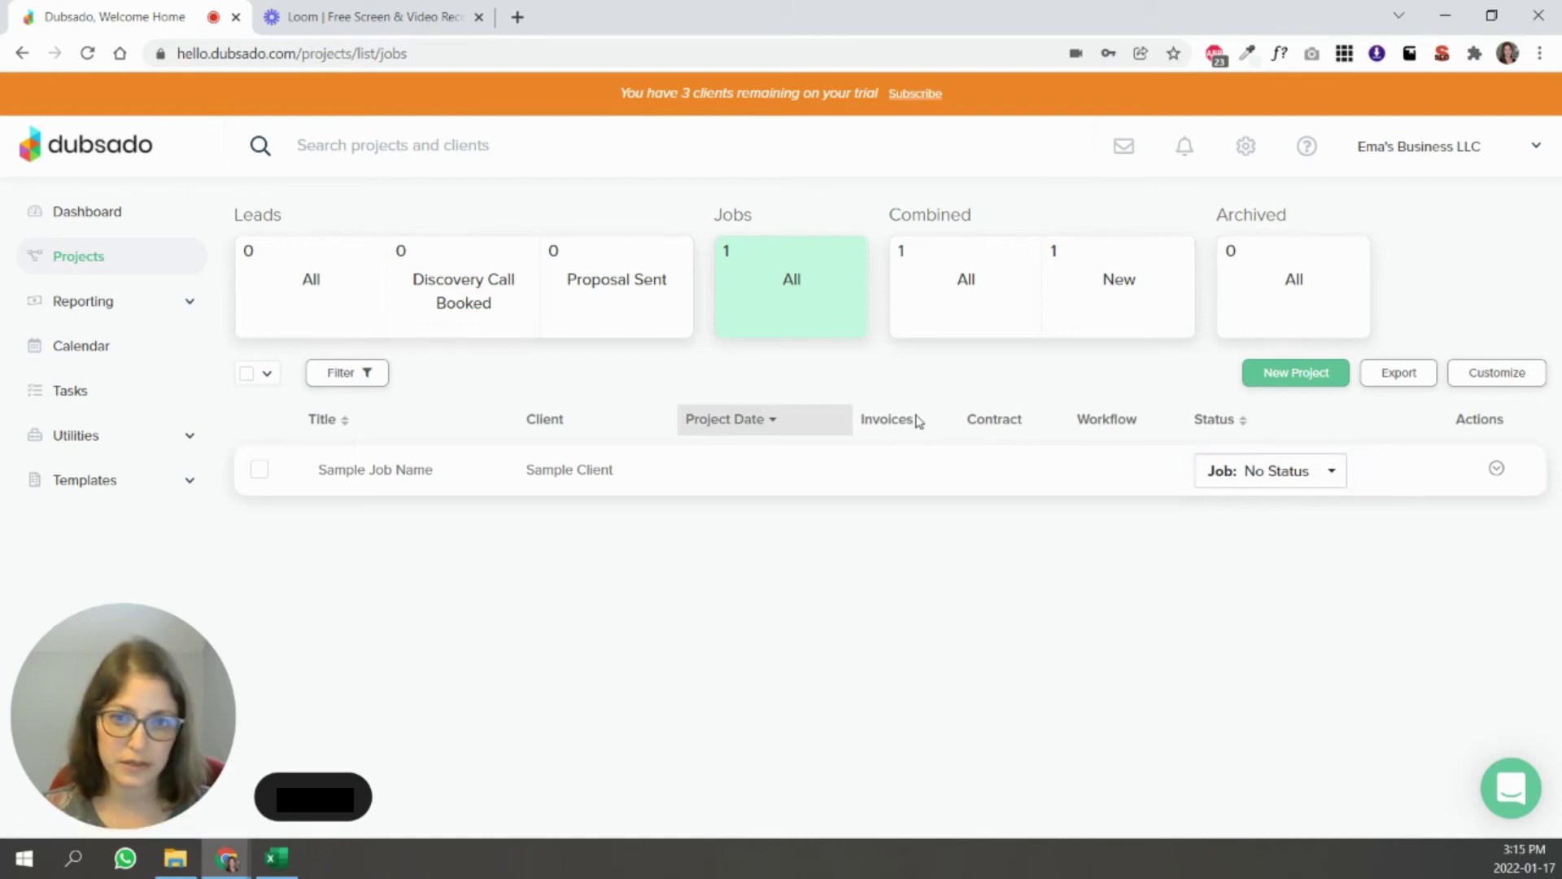
click(66, 345)
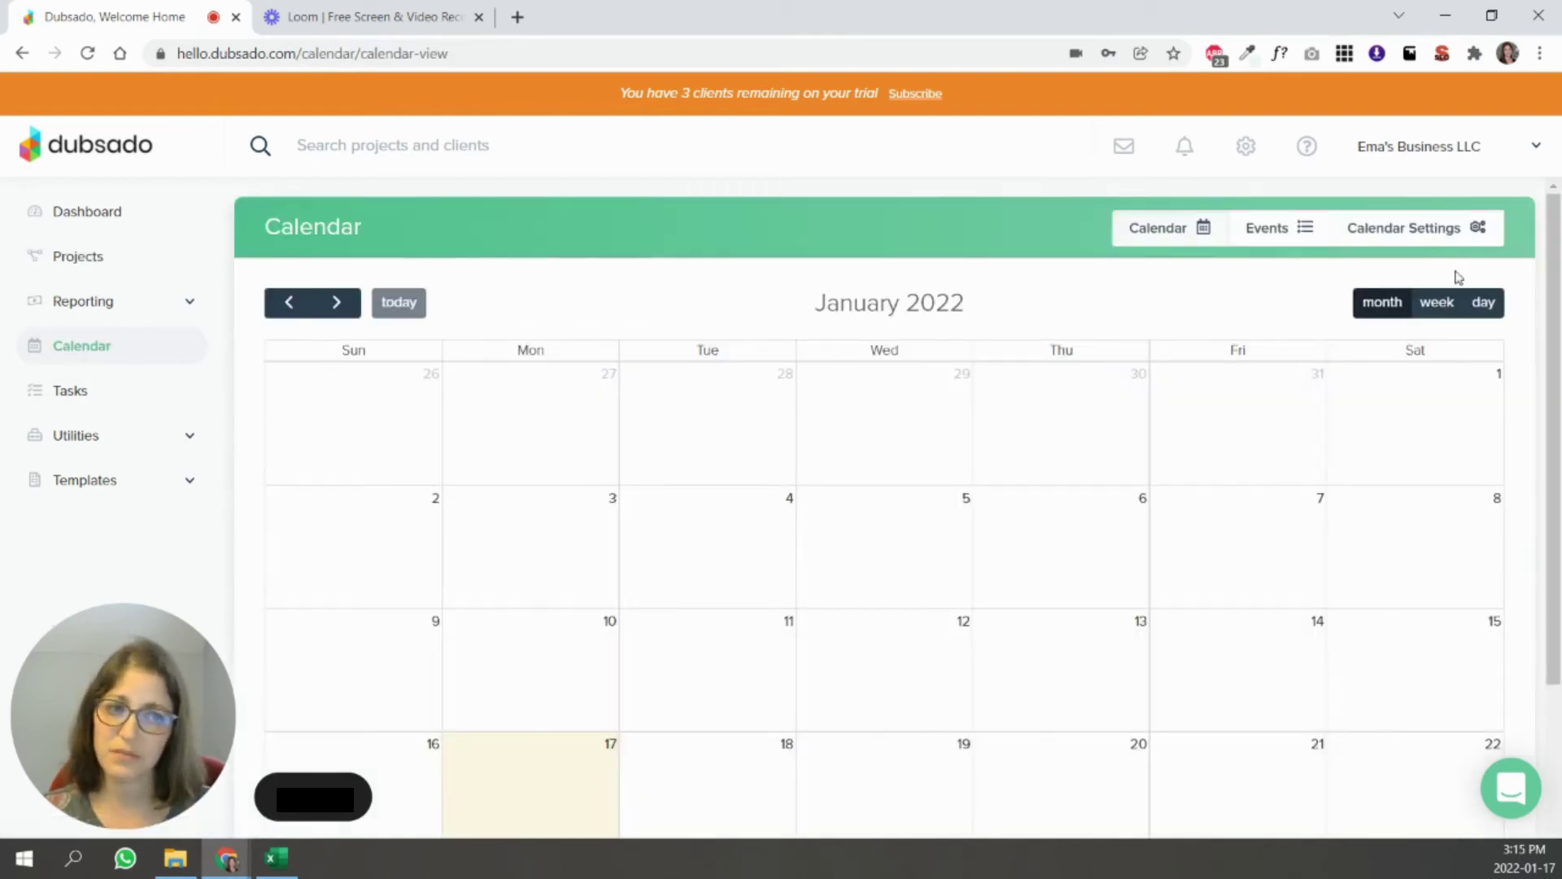
- Open the Calendar Settings
click(1472, 227)
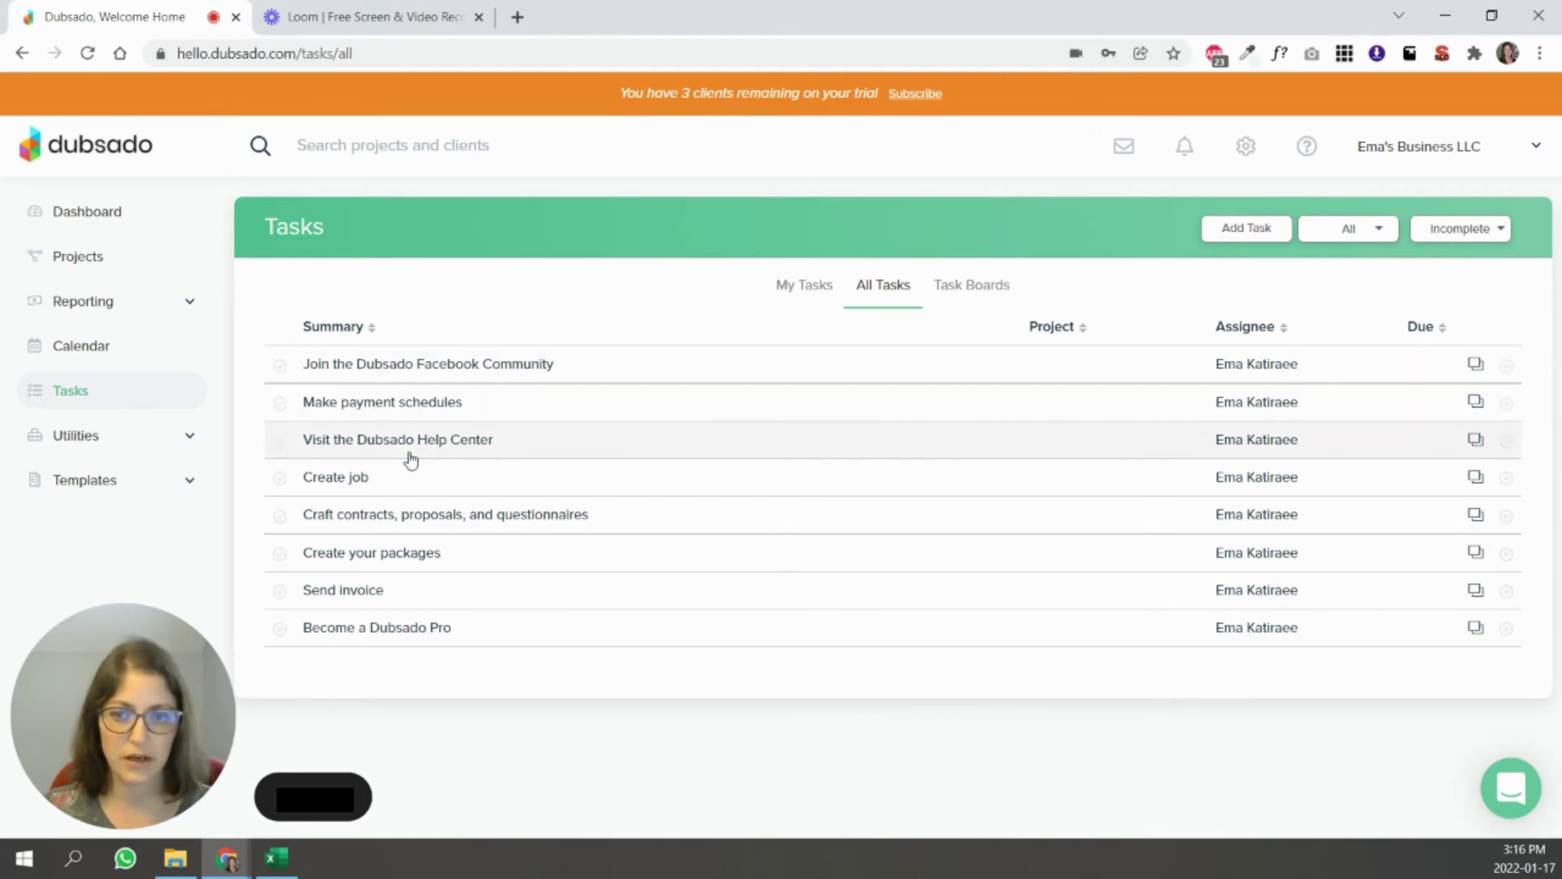
- Expand the Utilities and Templates sections of the sidebar
click(126, 440)
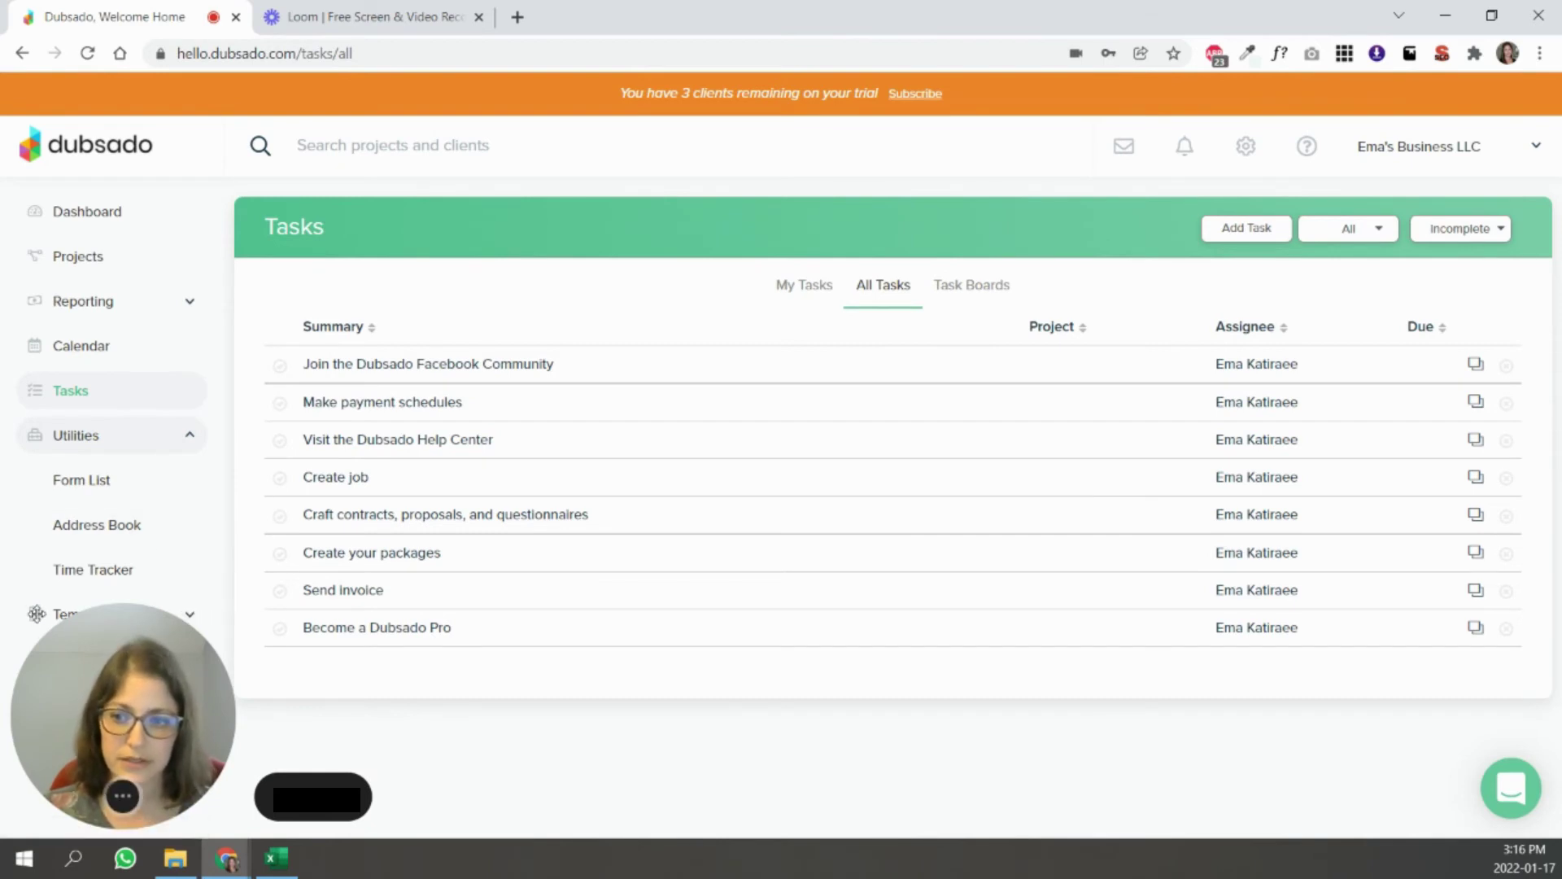
click(387, 794)
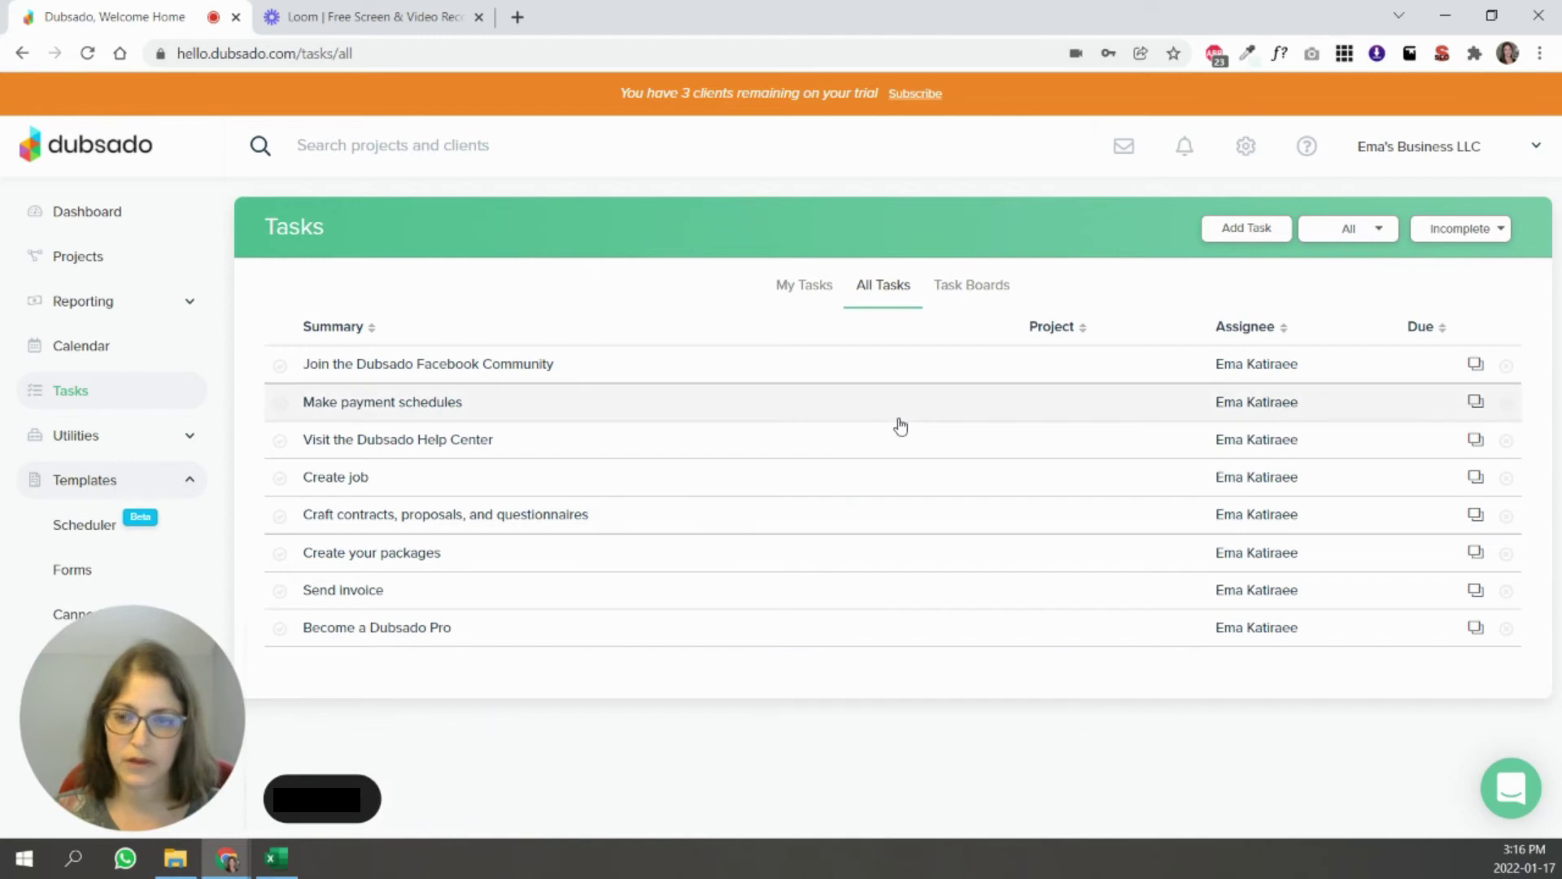
- Review the 15-minute Free Consultation scheduler template with its 14-day rolling window
click(96, 528)
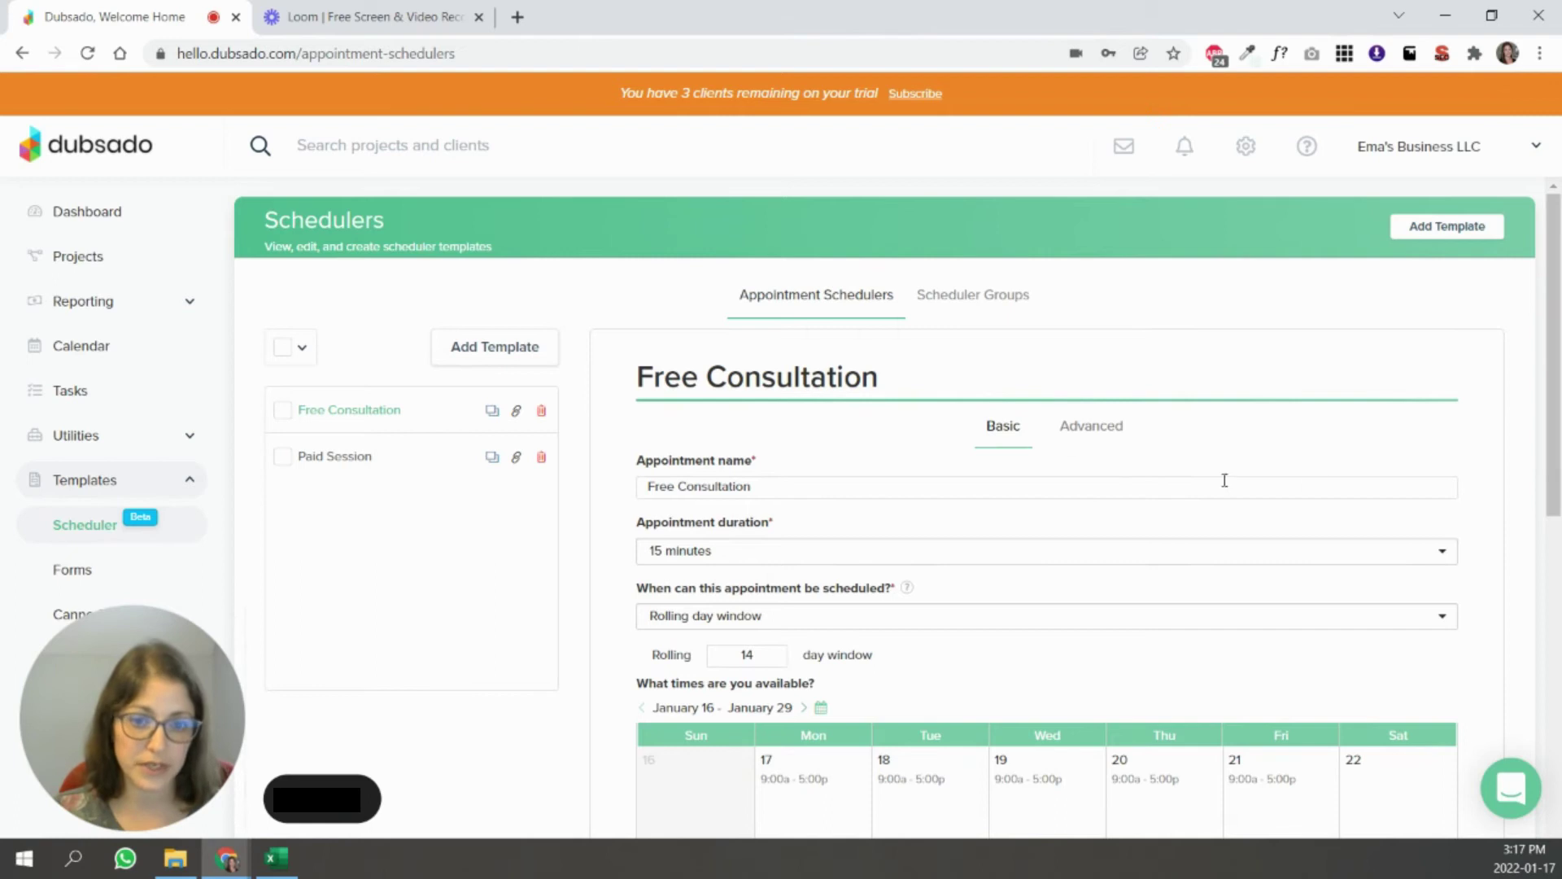
scroll(1102, 530, down, 1)
scroll(1106, 529, up, 1)
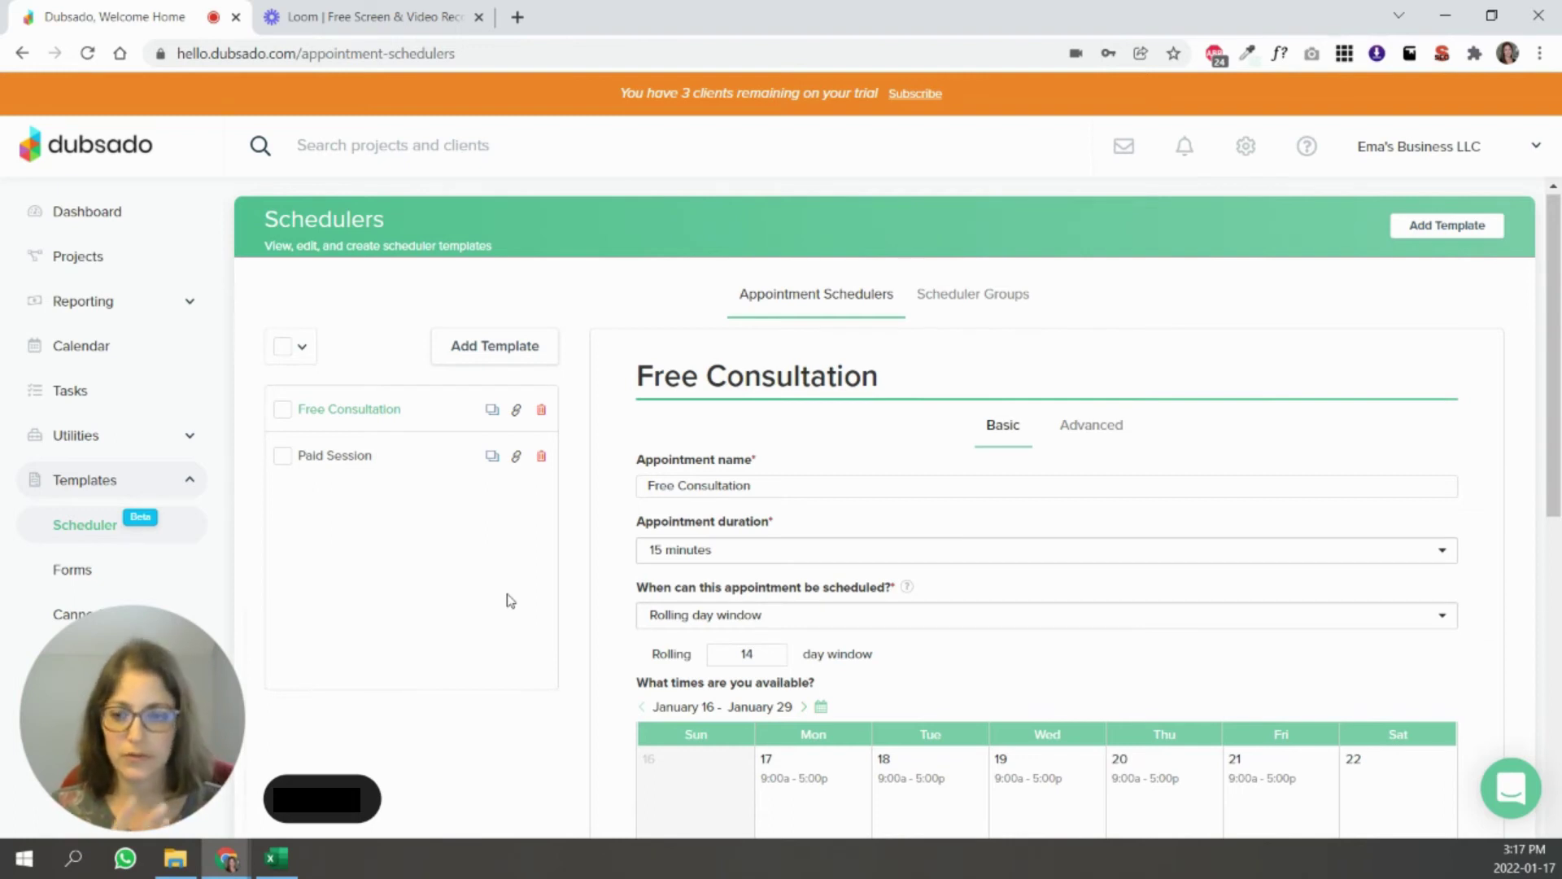
mouse_move(167, 690)
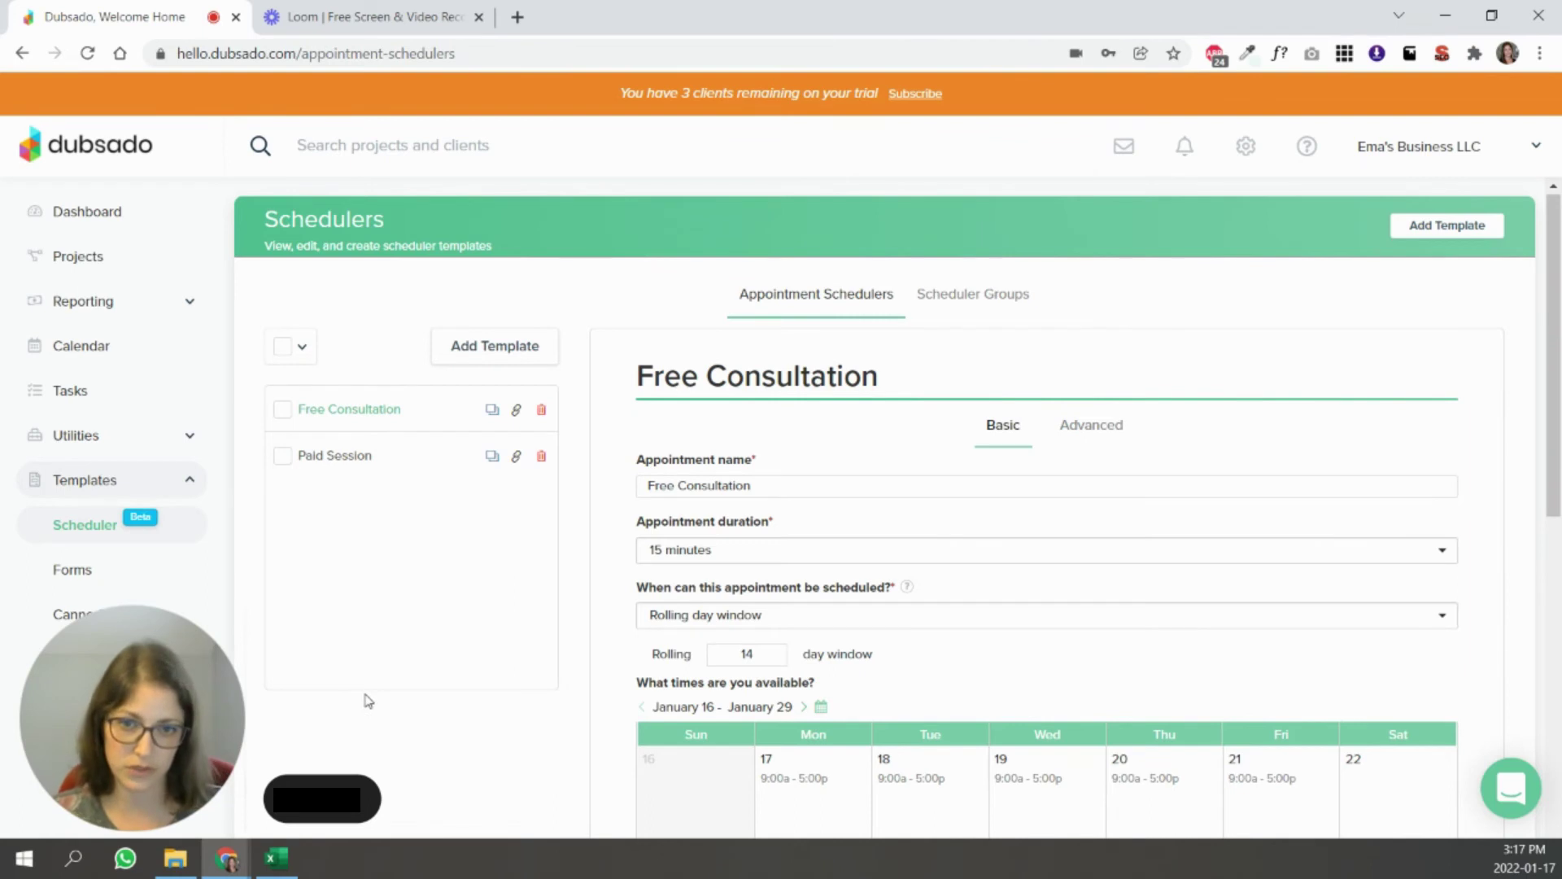
- Open Forms templates and look over the sample contract, questionnaires, proposals and lead capture form
click(75, 572)
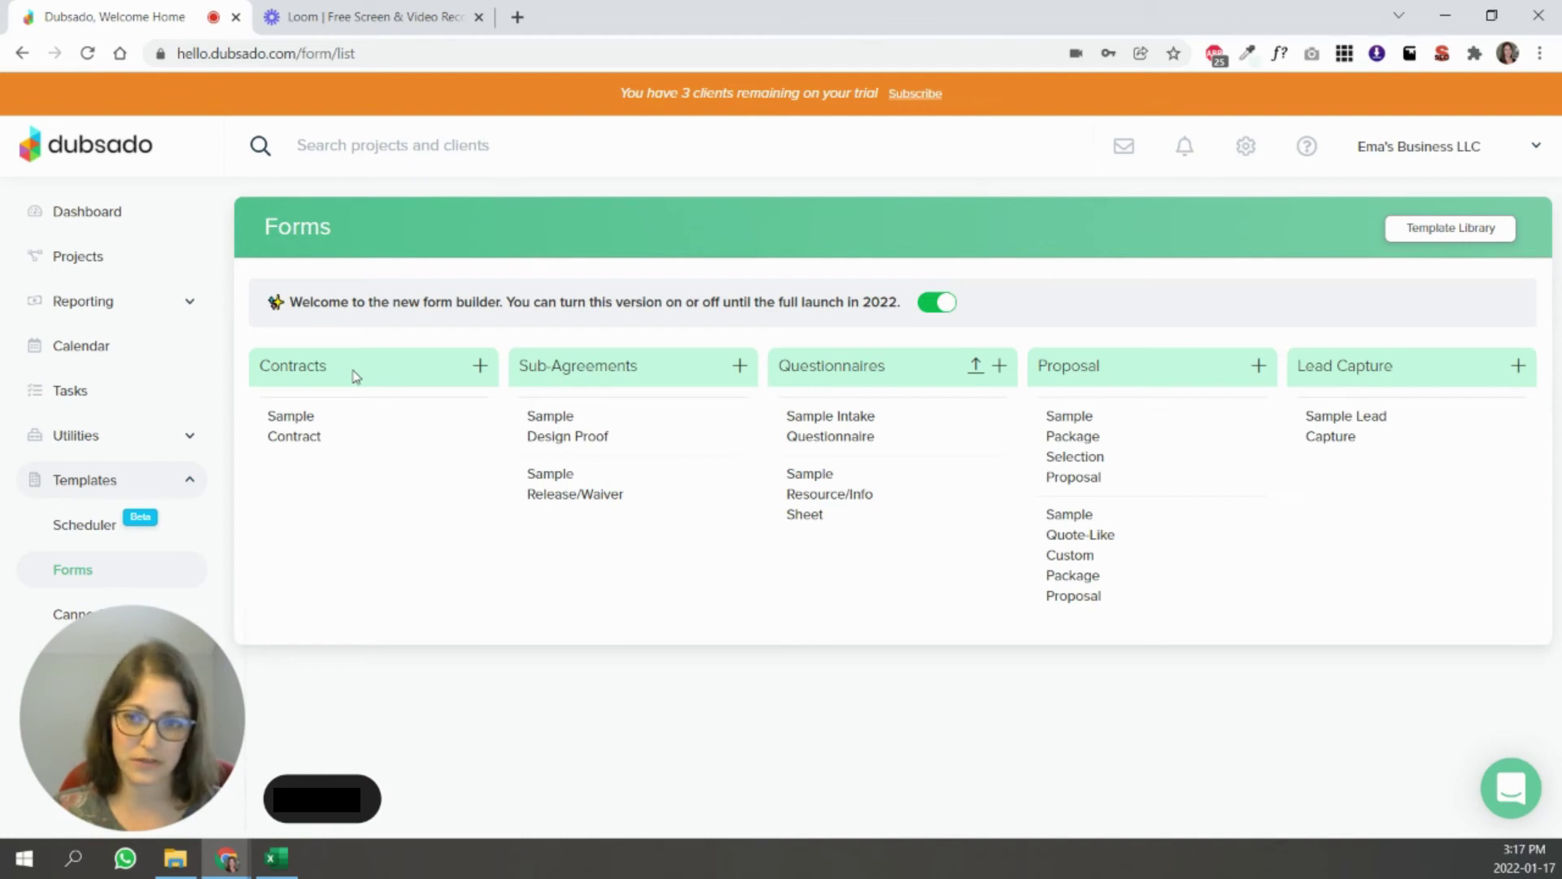
mouse_move(322, 416)
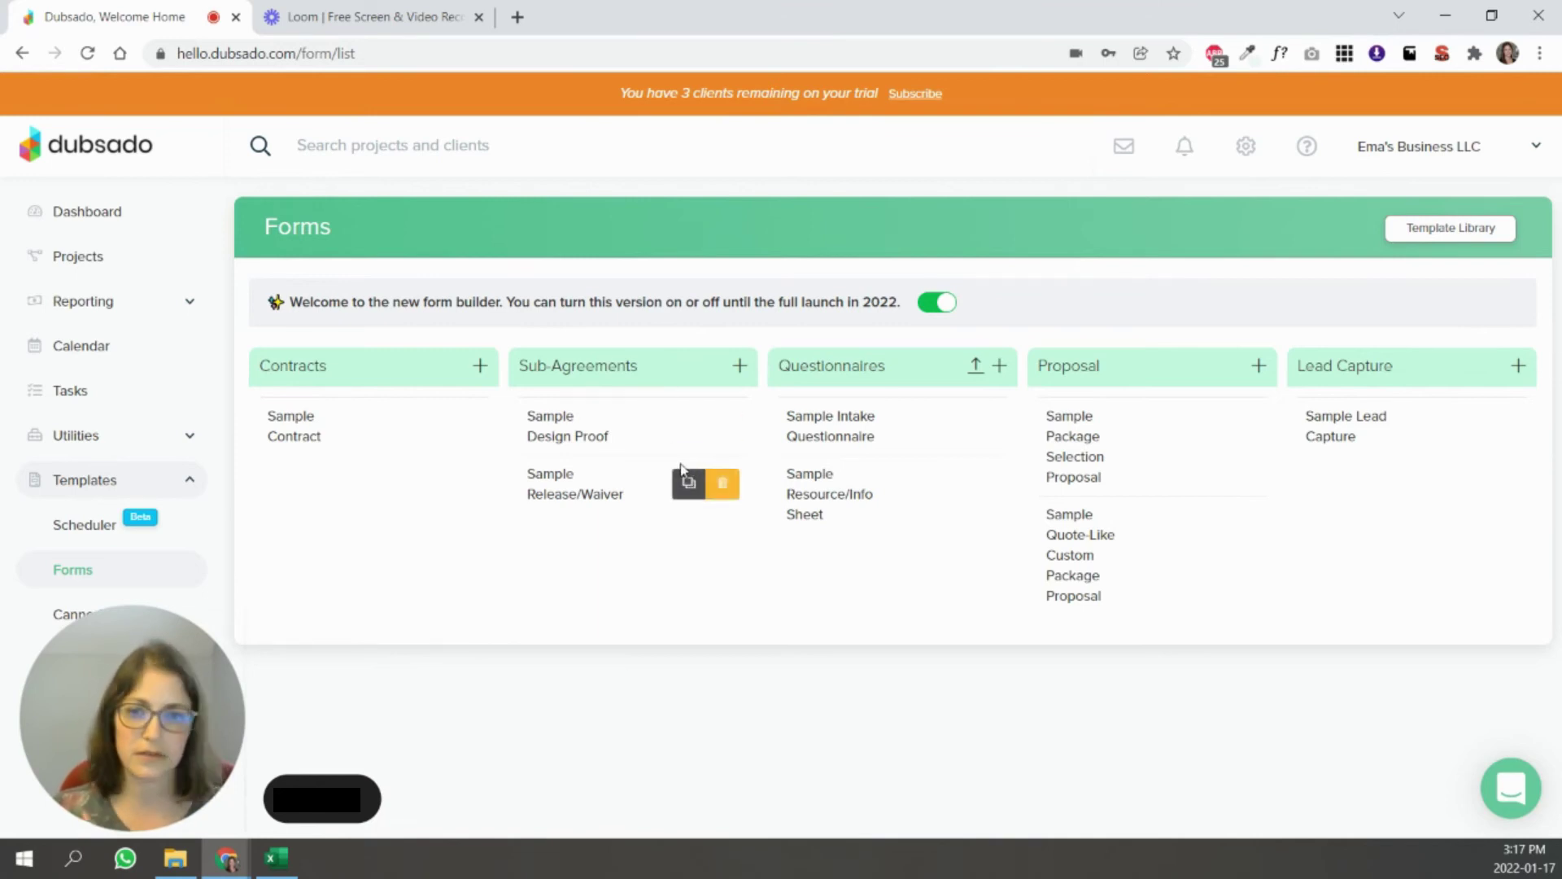
mouse_move(634, 428)
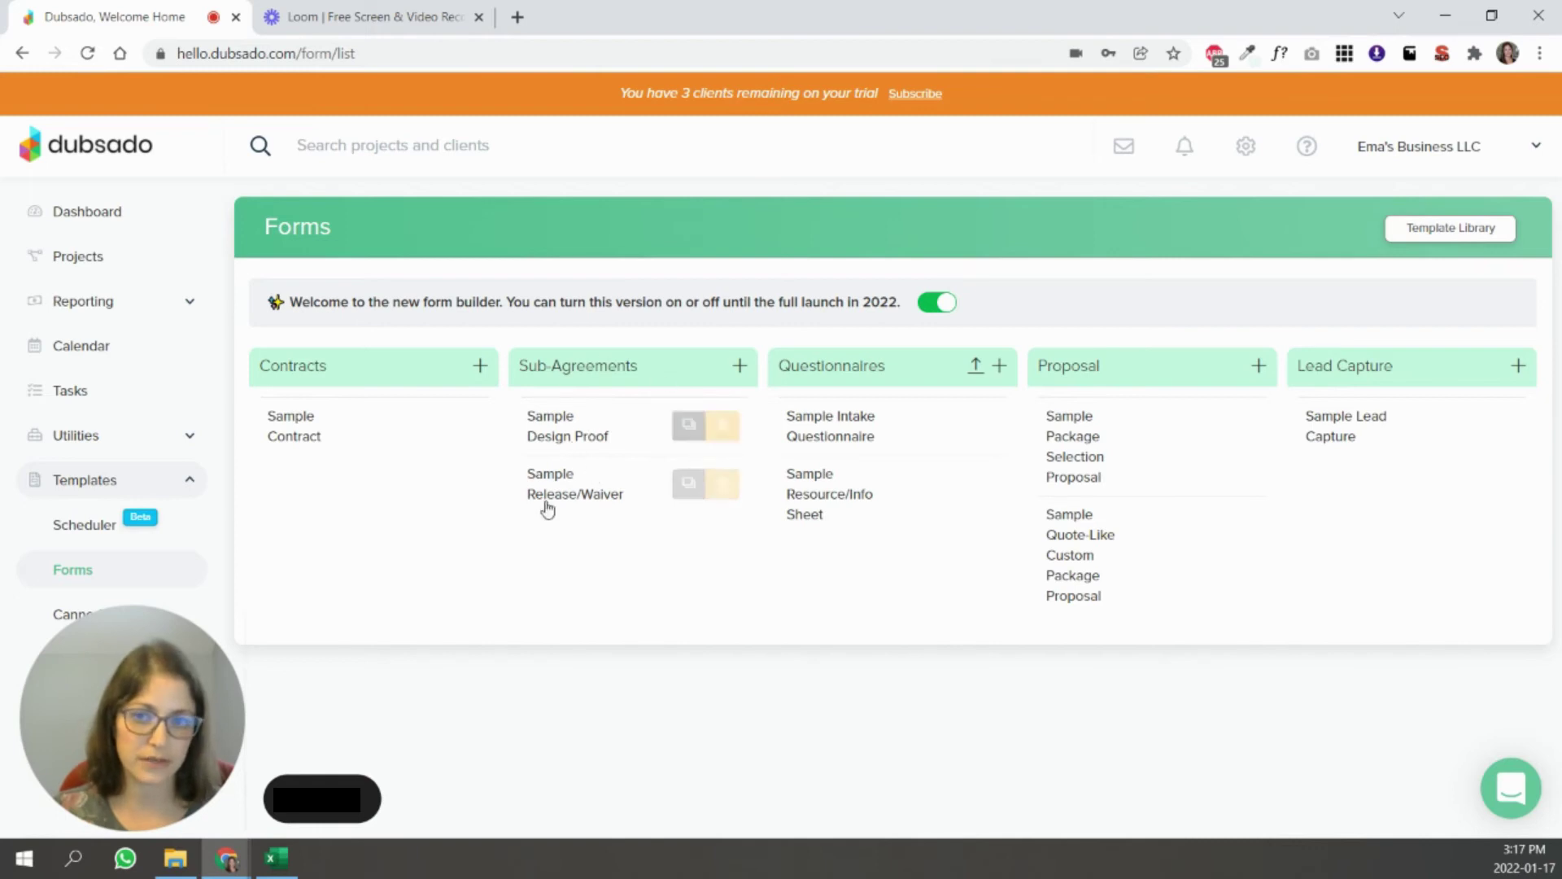
mouse_move(621, 485)
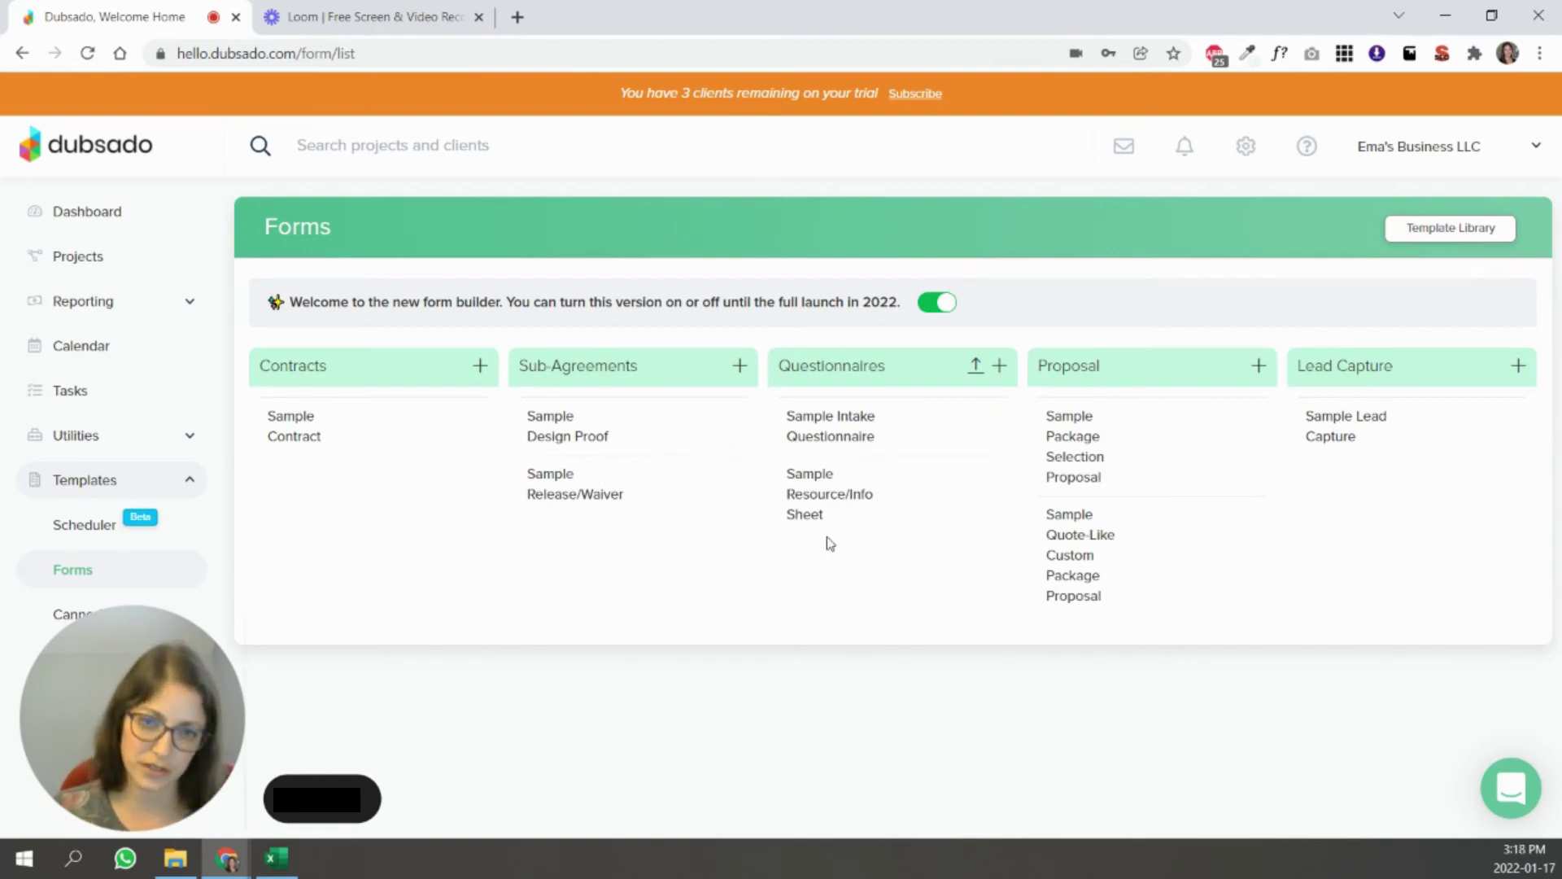
mouse_move(847, 520)
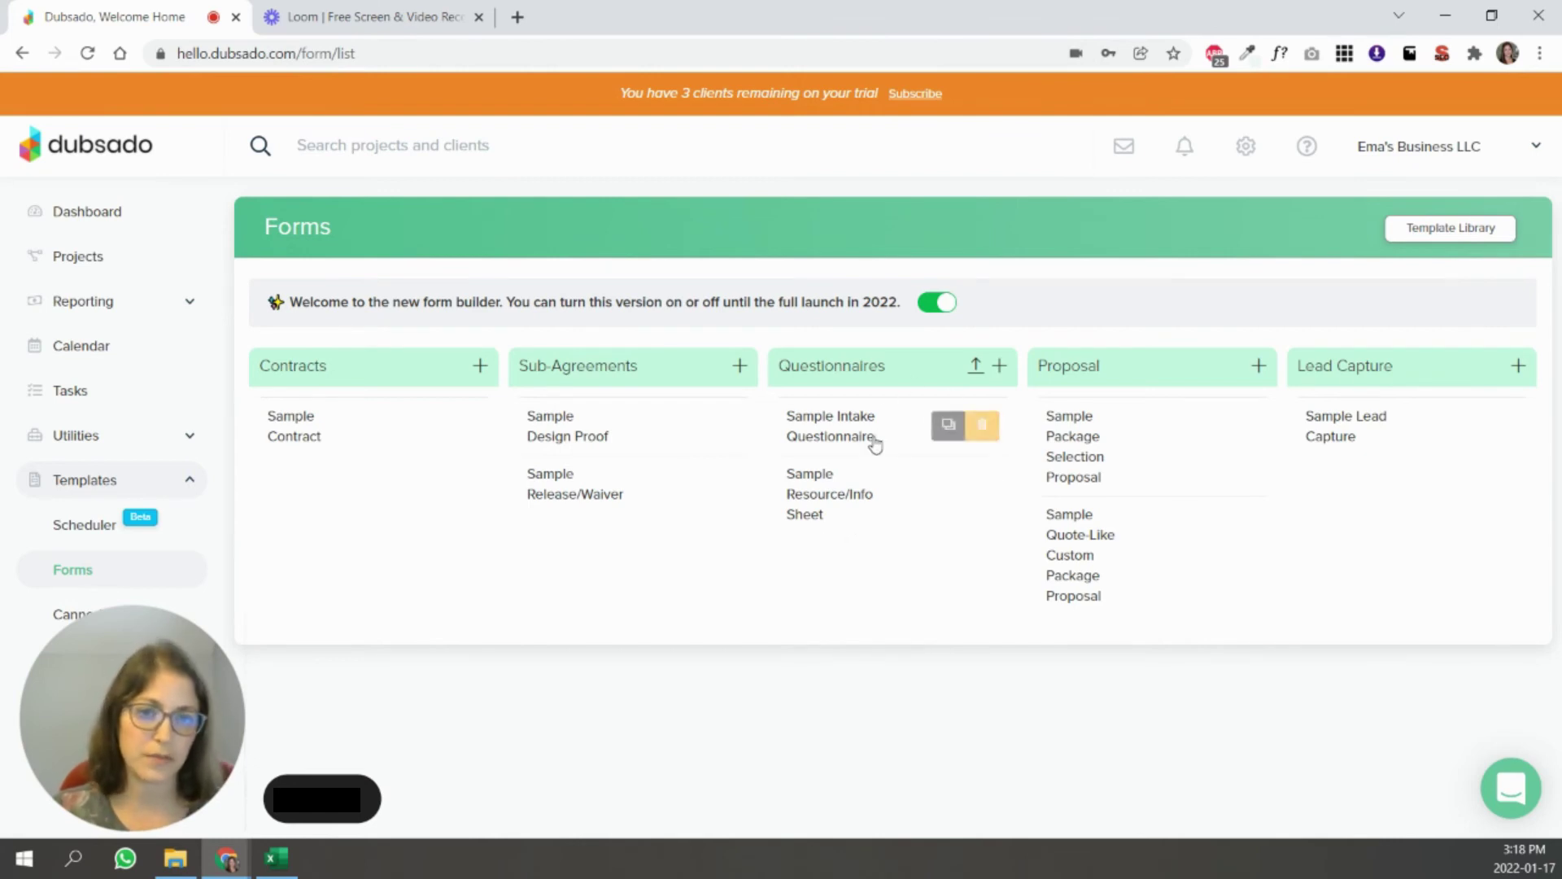
- Browse the shared Template Library, then go back to the Forms list
click(1438, 229)
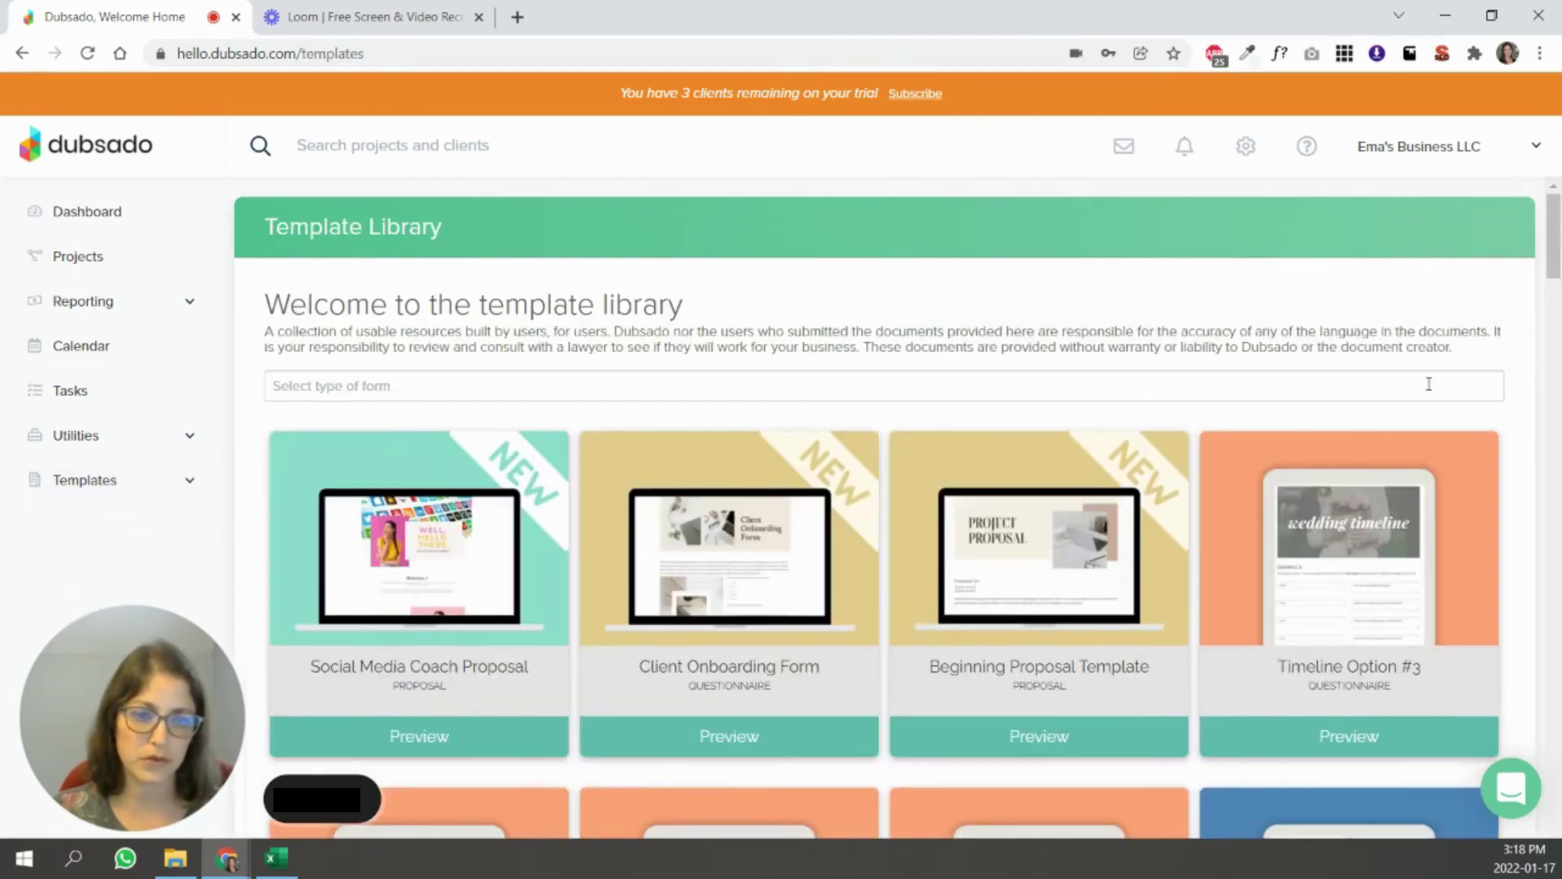
drag(1556, 232, 1557, 367)
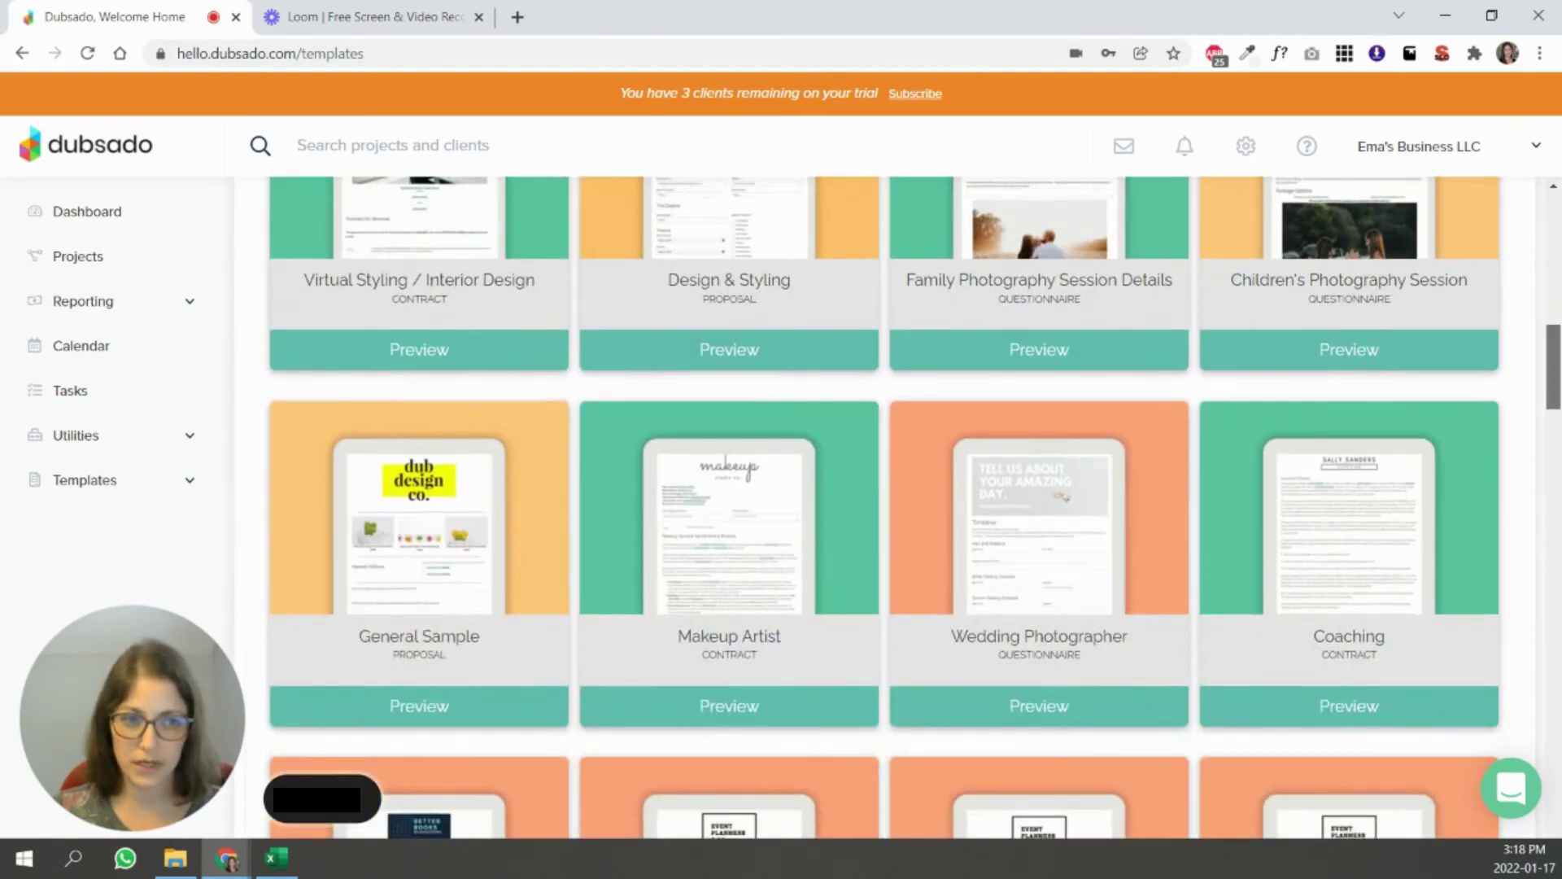
scroll(1039, 476, up, 2)
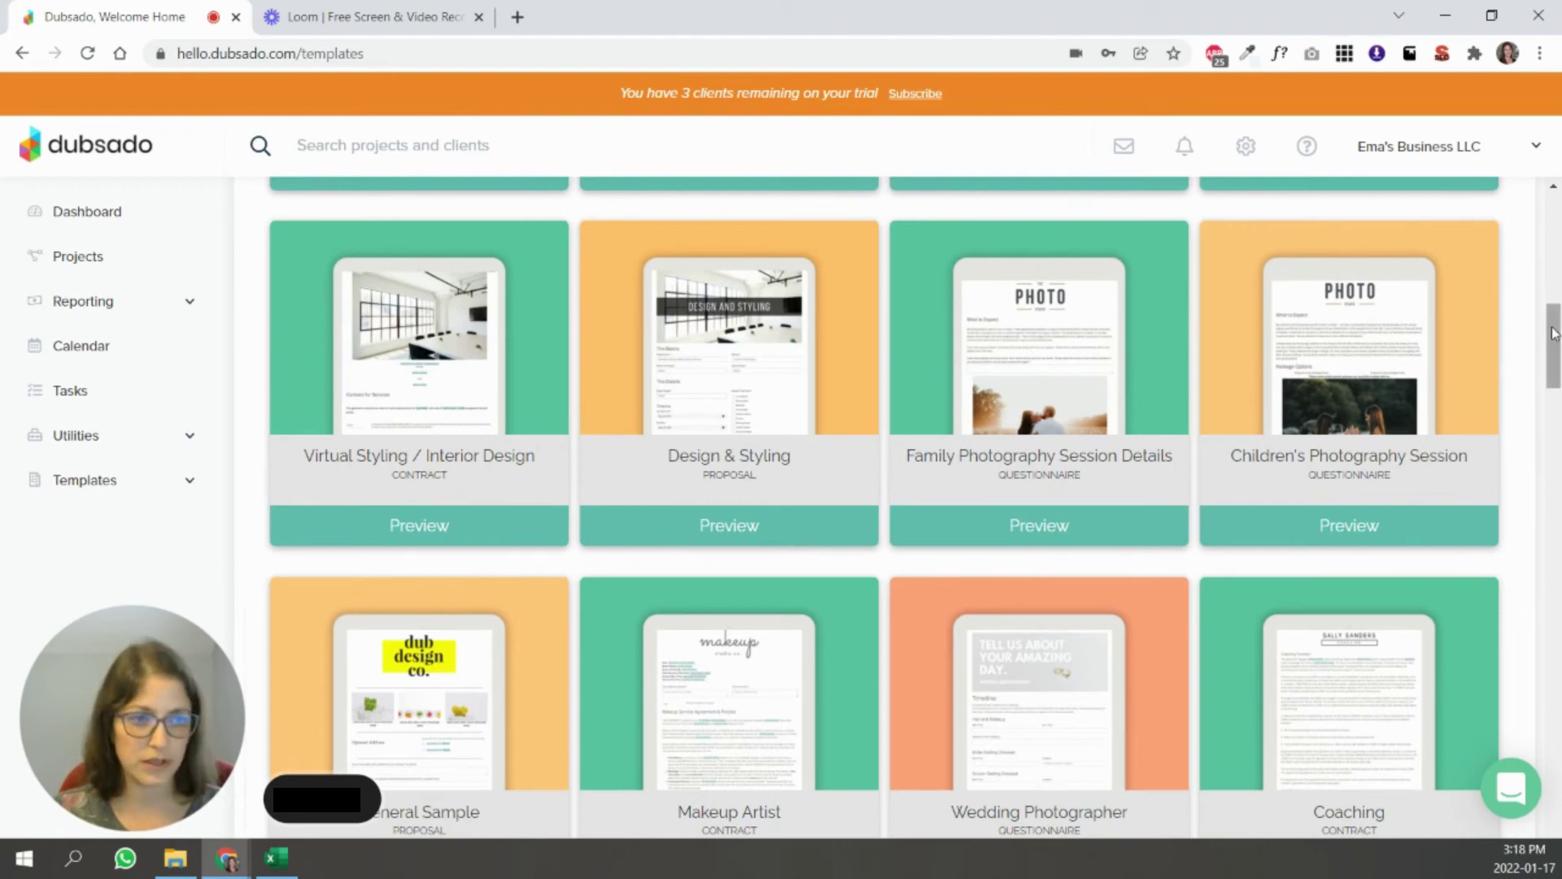
drag(1555, 333, 1558, 222)
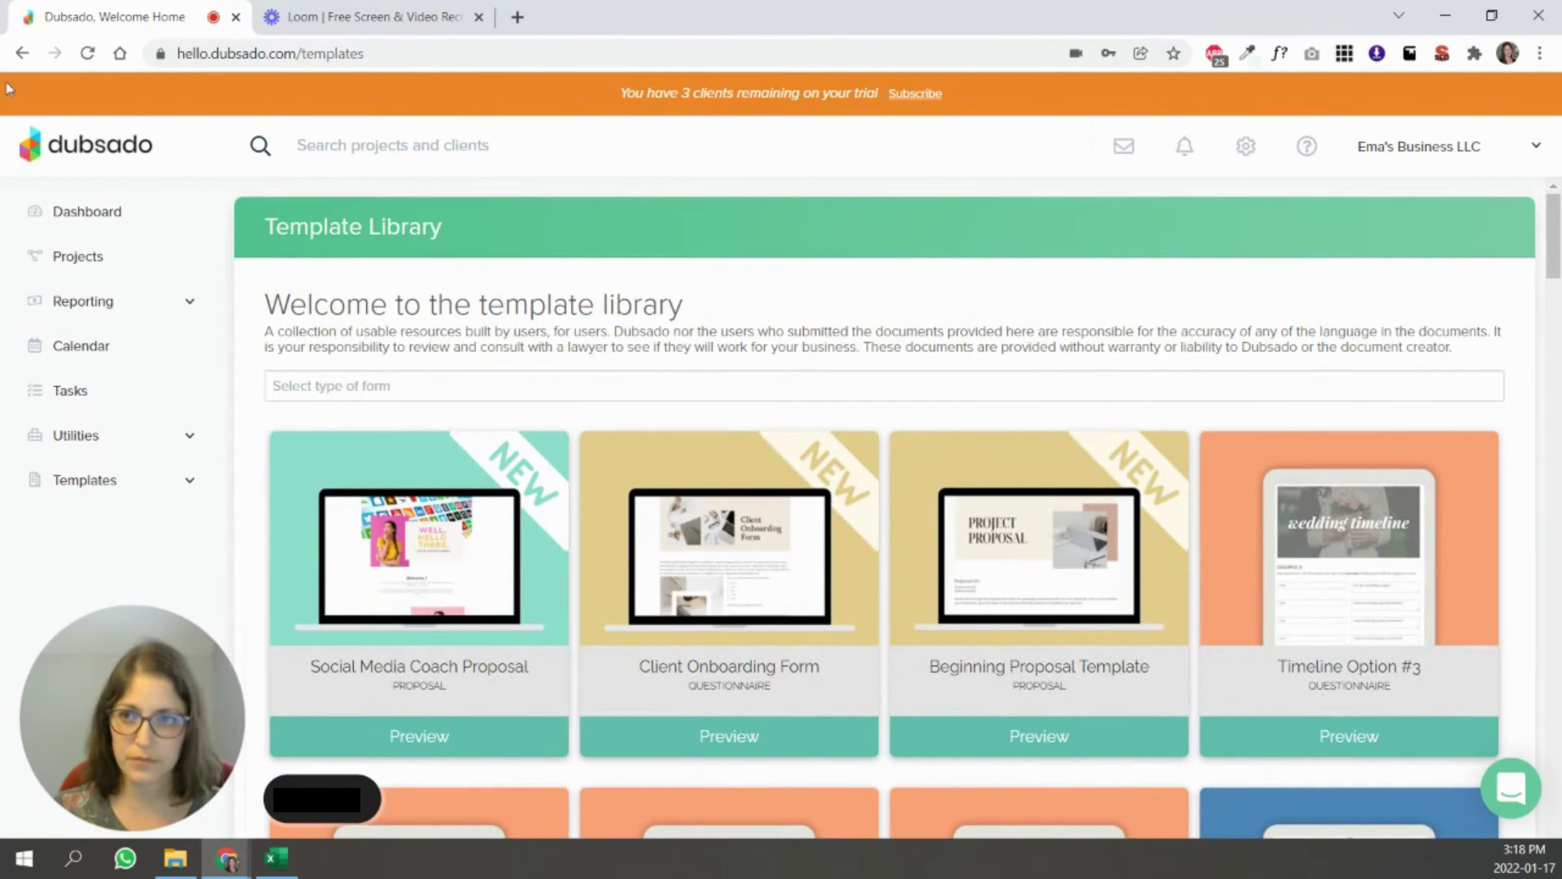
key(alt+Left)
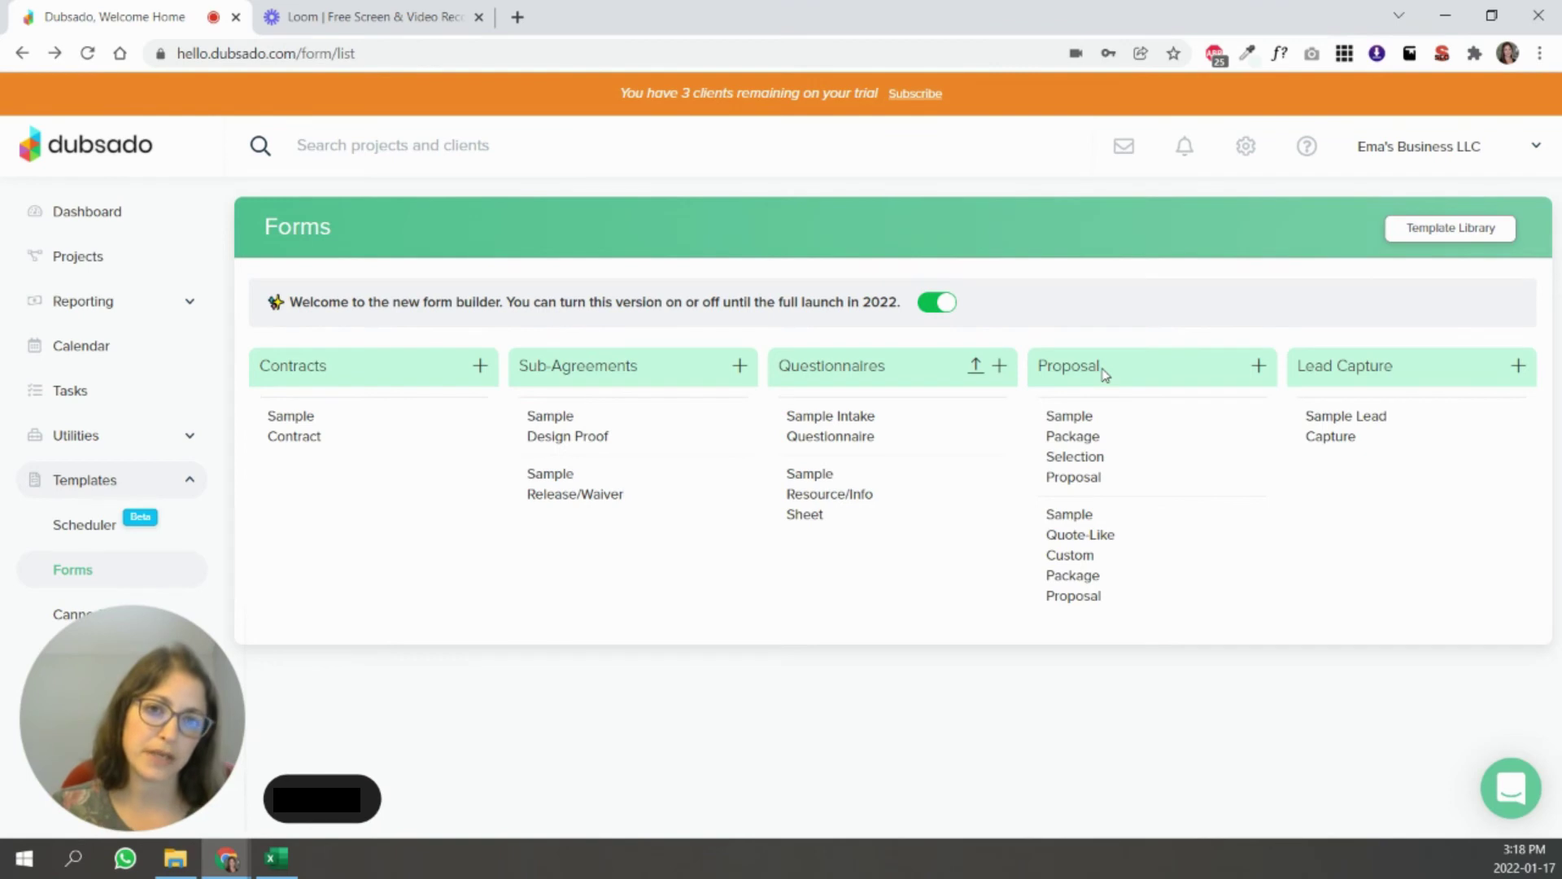
- Inspect the Sample Lead Capture form entry in the Forms list
mouse_move(1102, 420)
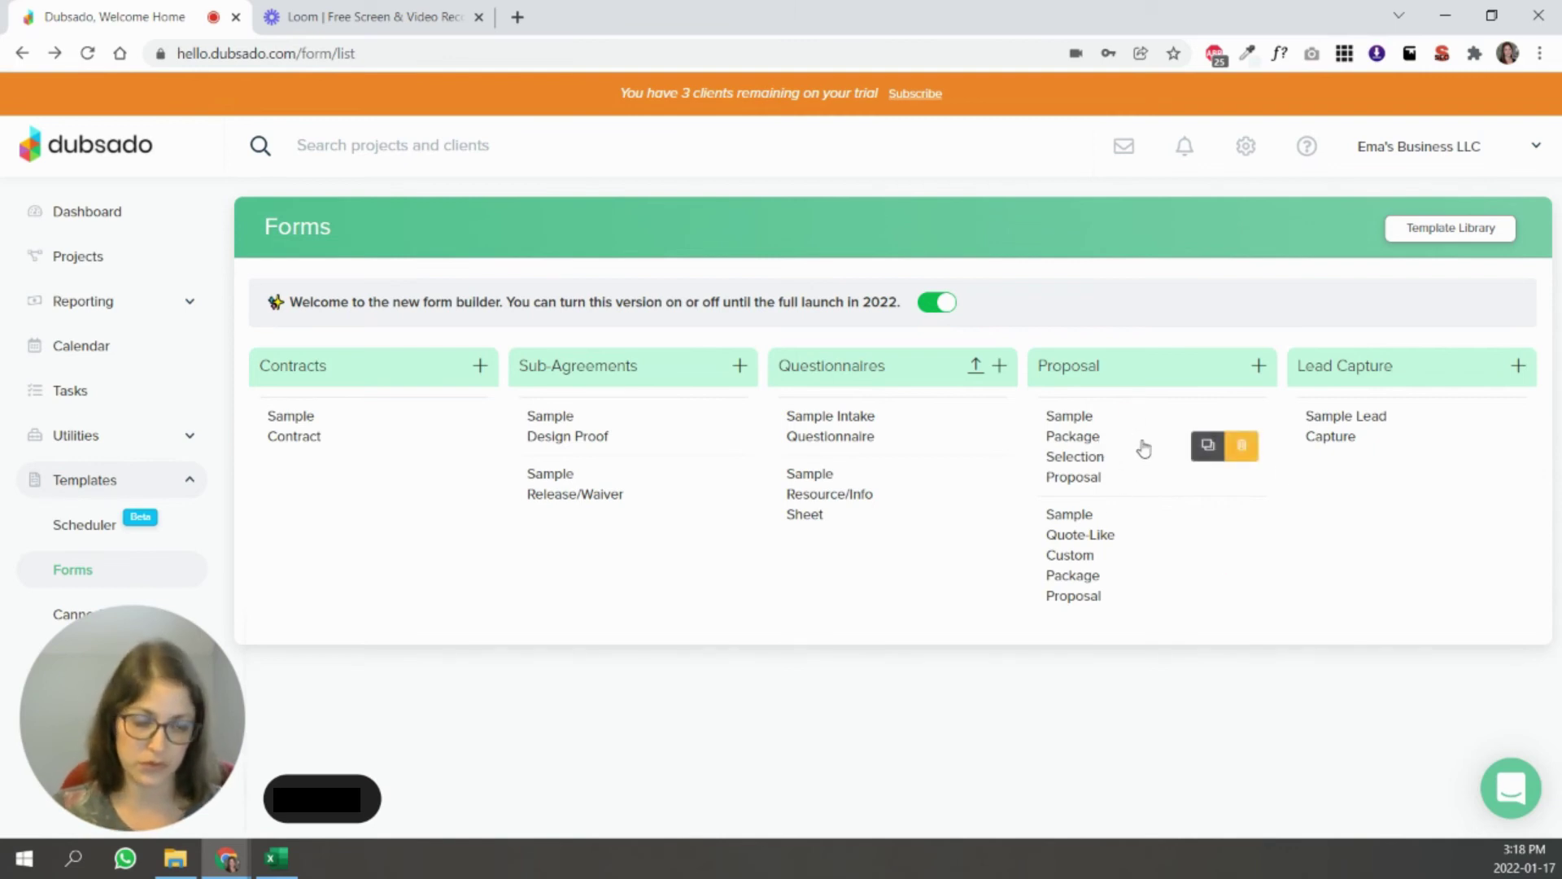
mouse_move(1378, 427)
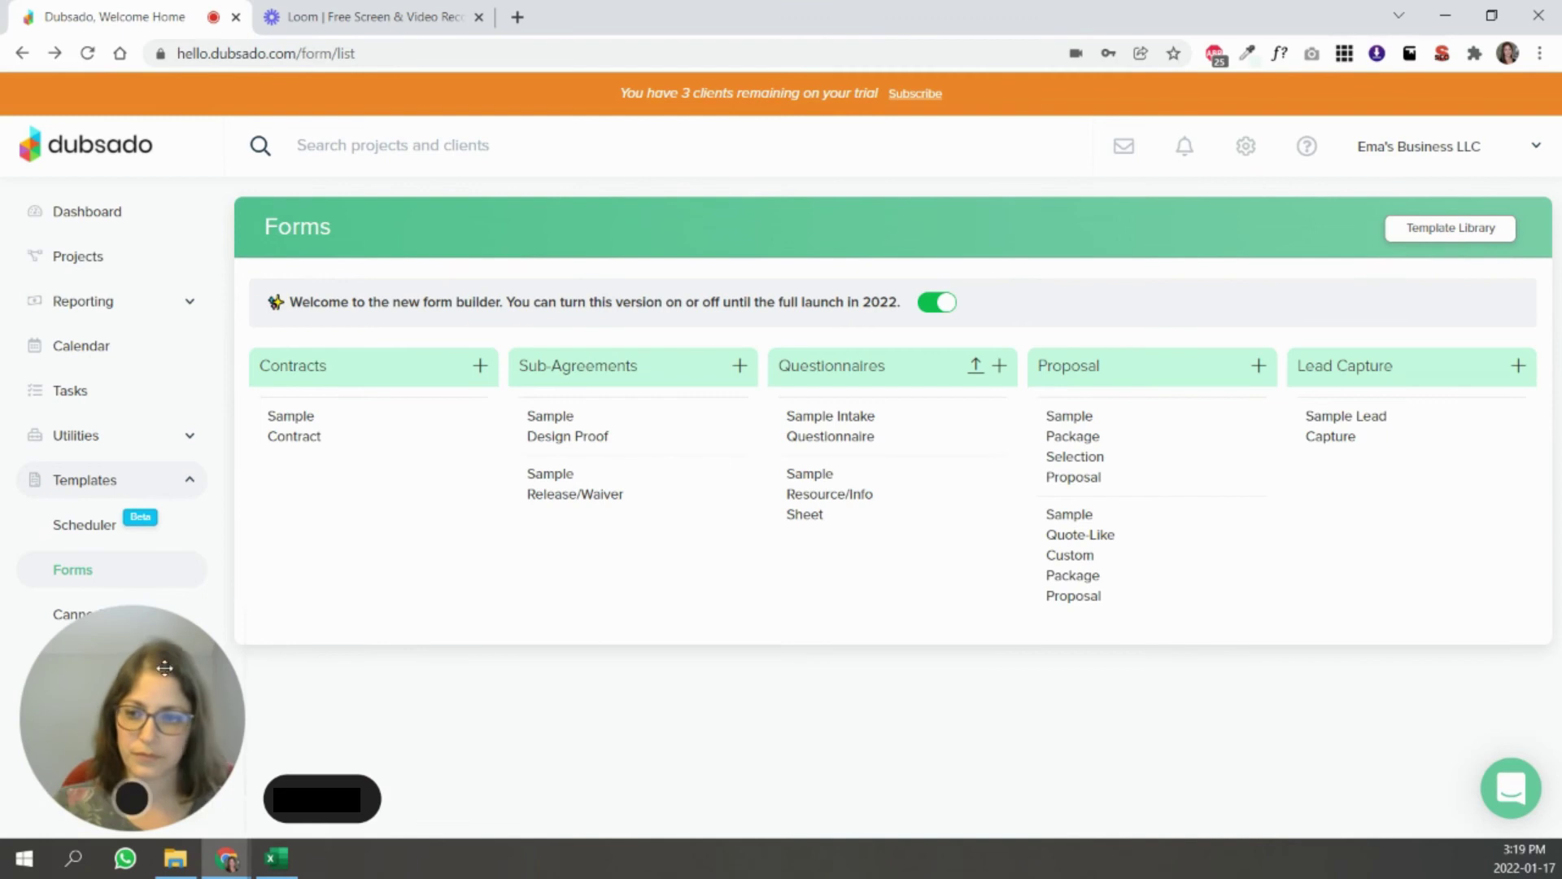
- Open Canned Emails and scroll through the client, inquiry, payment and scheduler templates
click(63, 623)
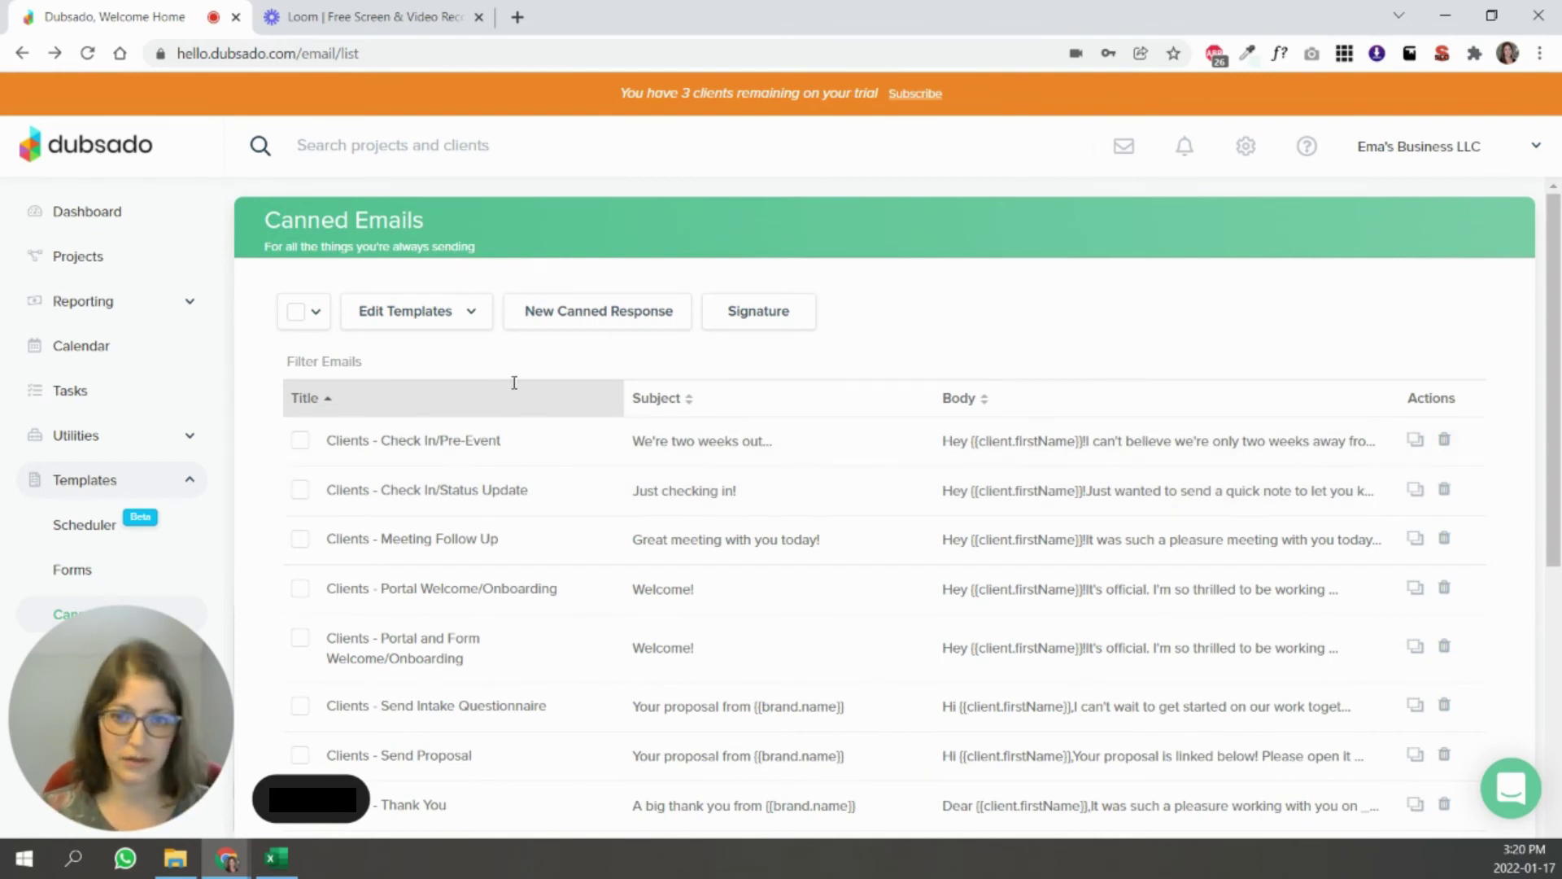
scroll(650, 513, down, 4)
scroll(650, 513, down, 3)
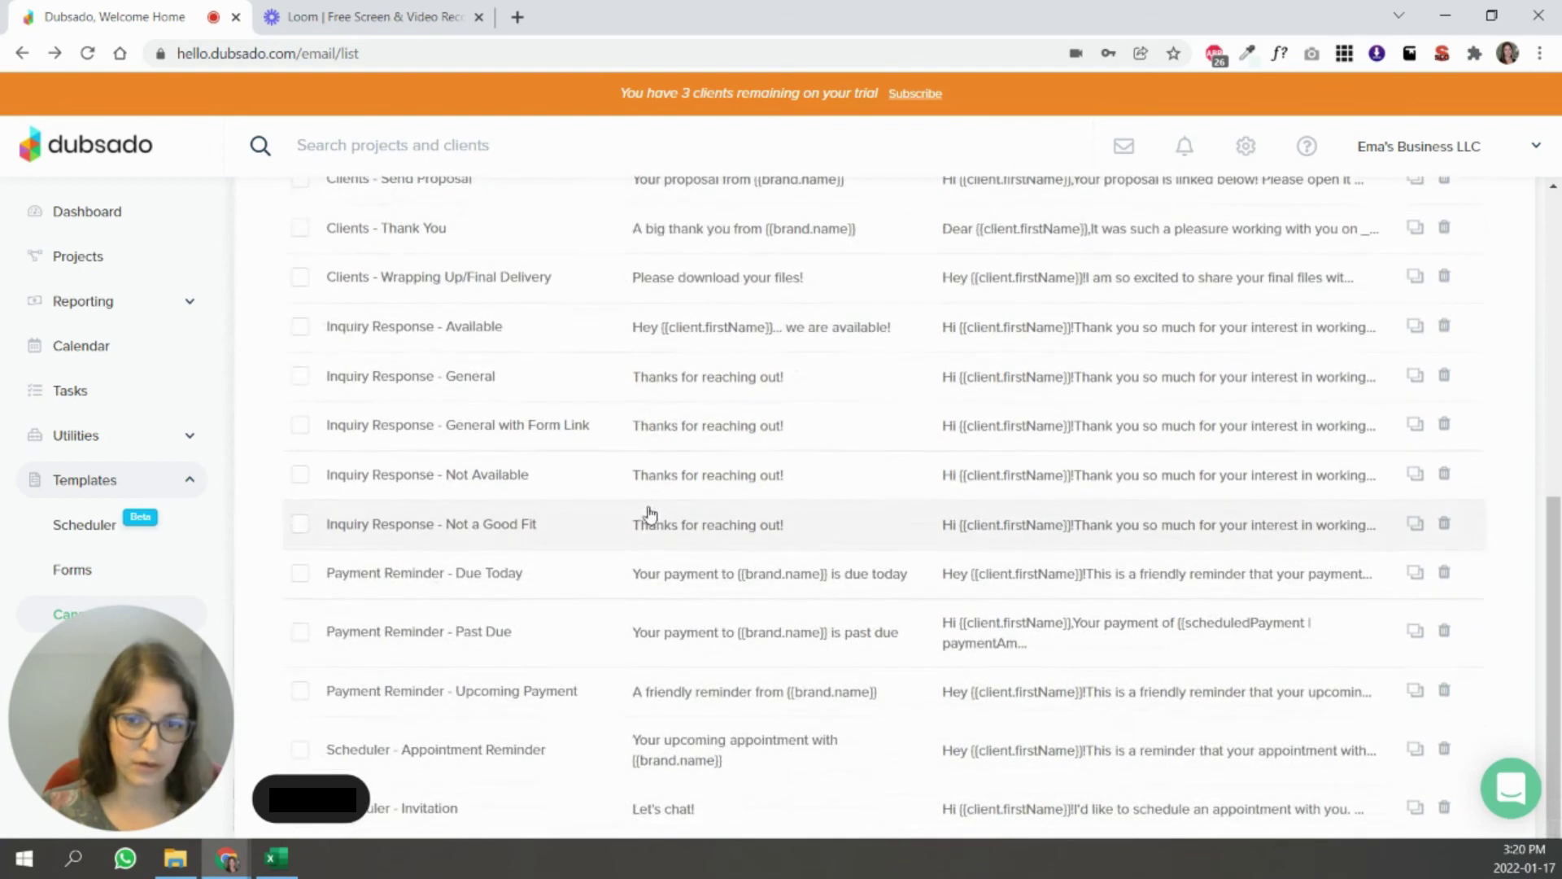
scroll(773, 541, up, 7)
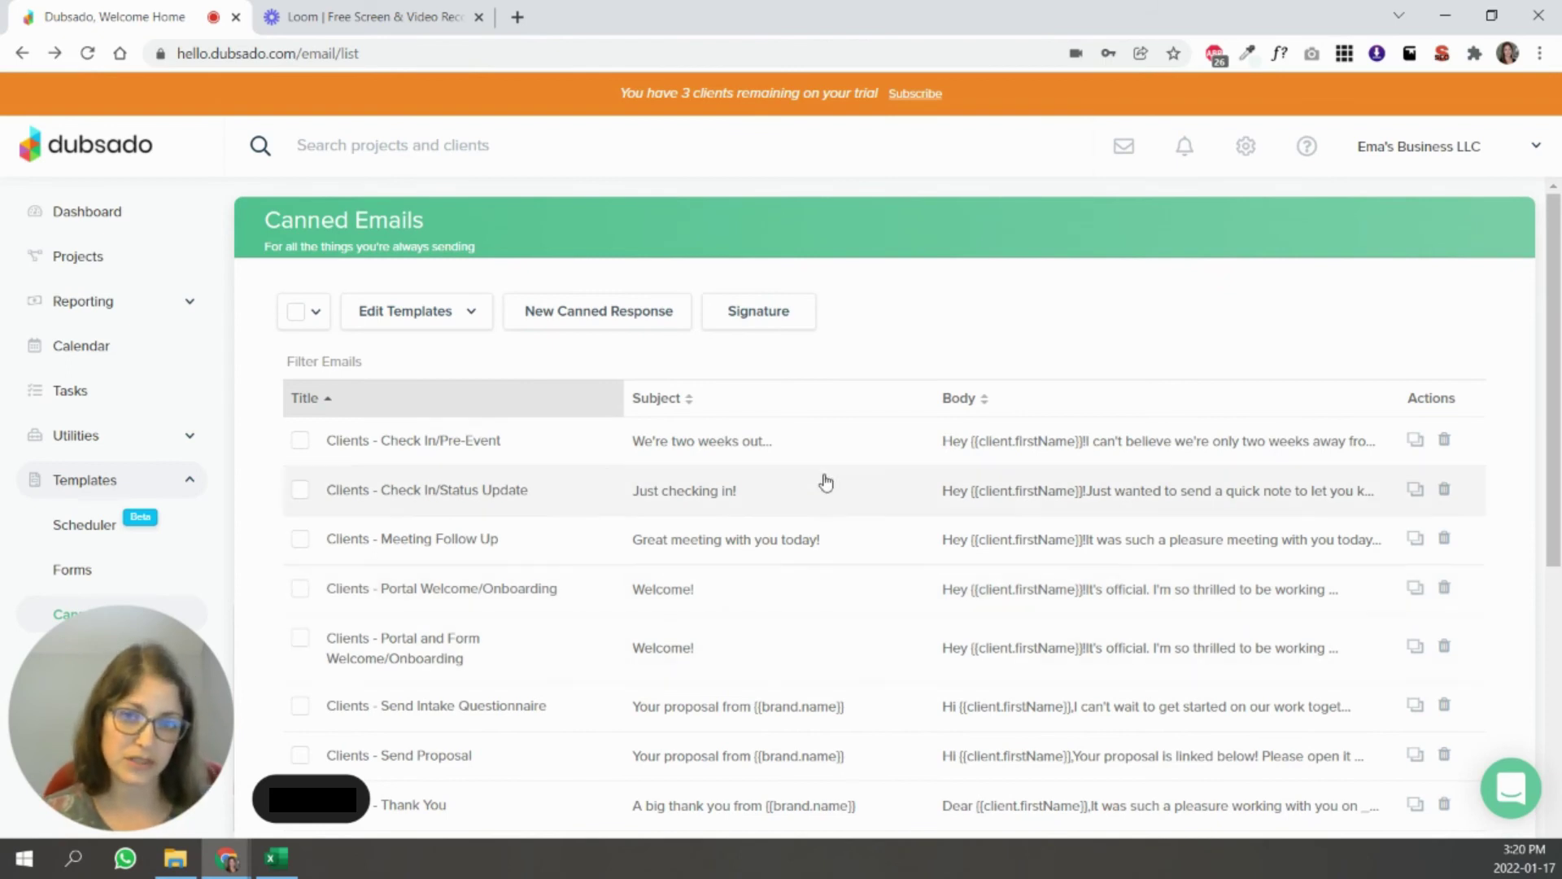
- View the email signature text 'Thank you!' and close it unchanged
click(768, 312)
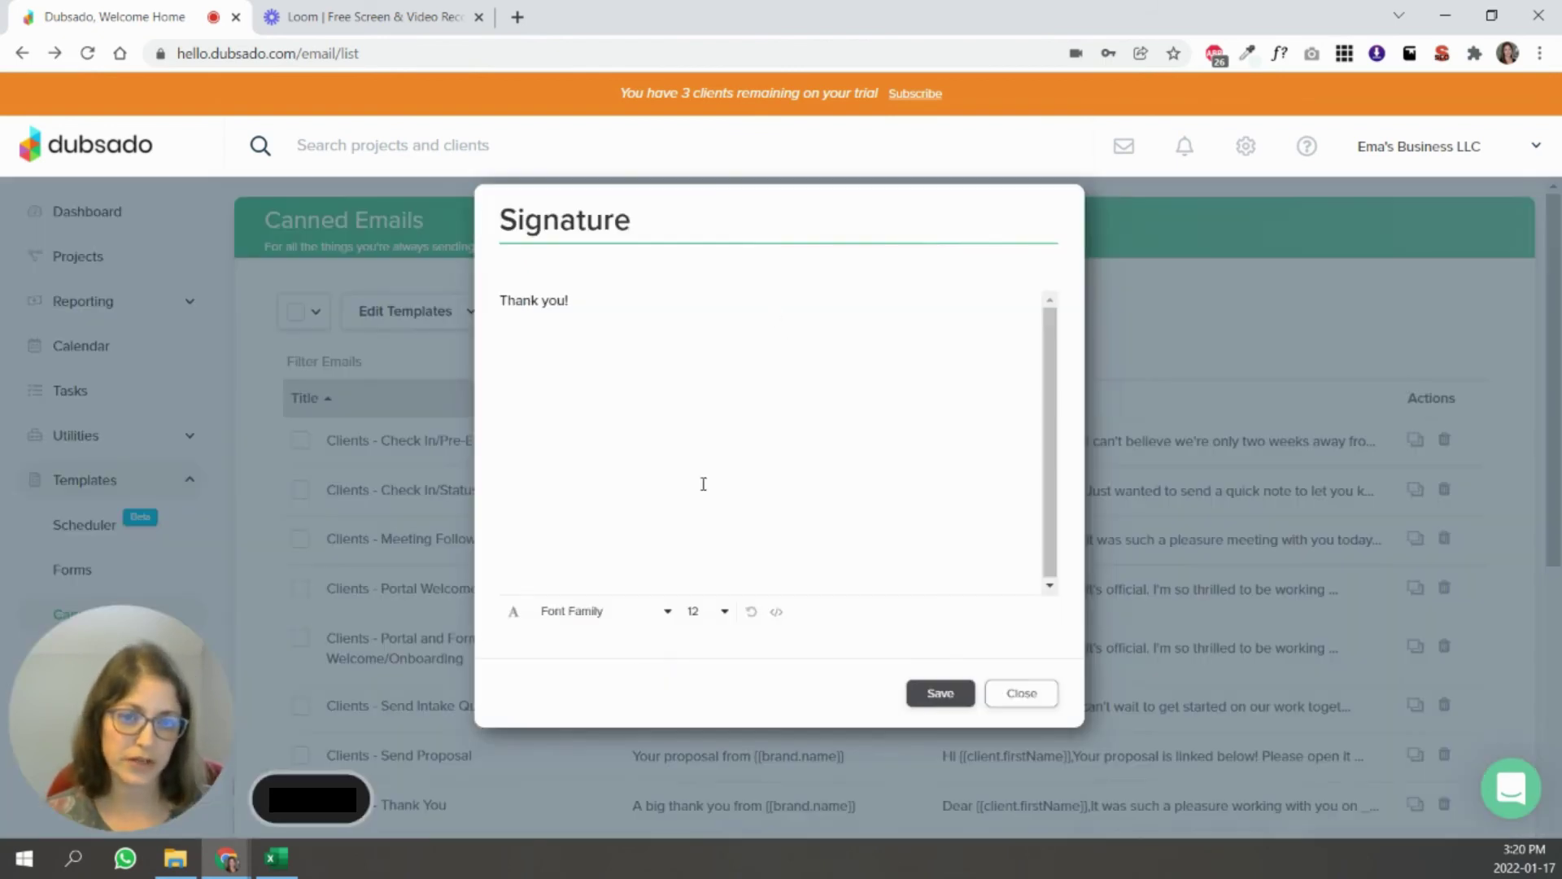
click(499, 301)
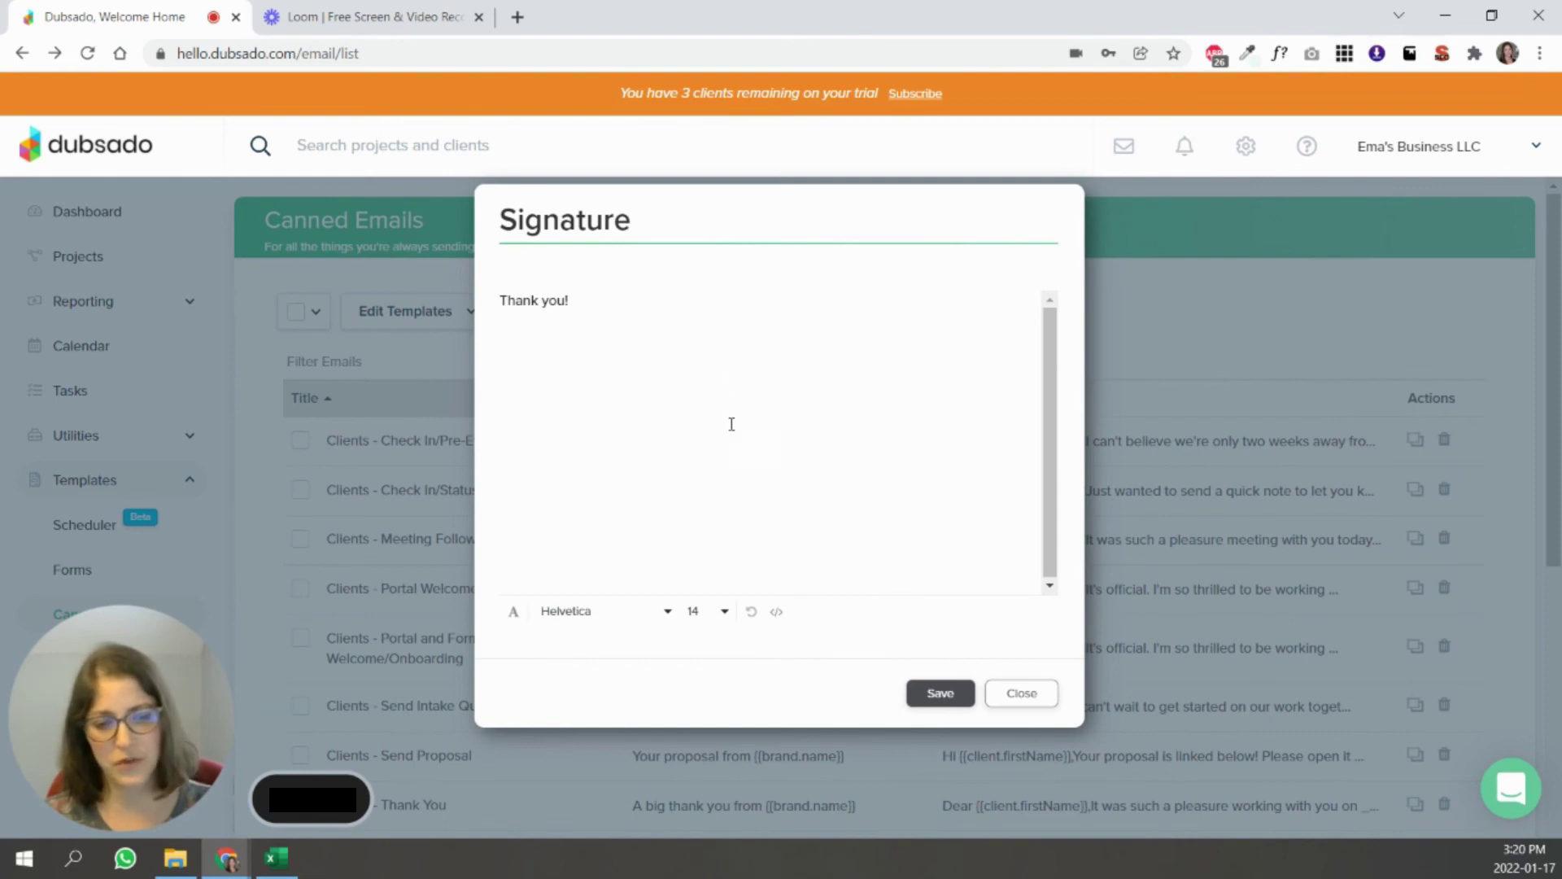
click(1033, 695)
- View items in Sample Packages 2 and 3 and Sample Add-On Package 2, then open Workflow
click(109, 663)
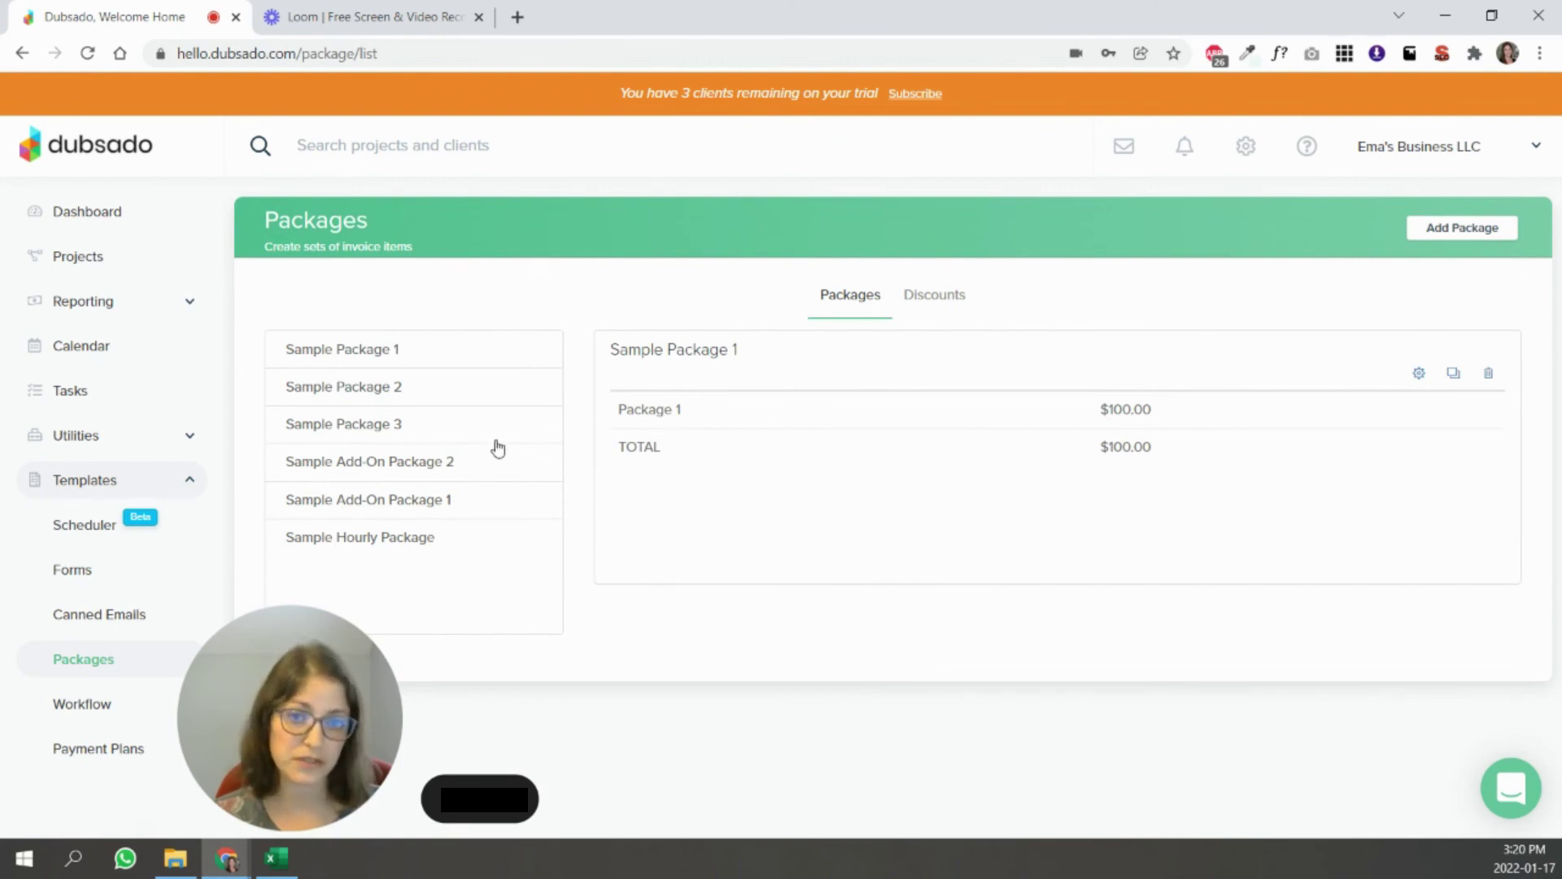
click(374, 397)
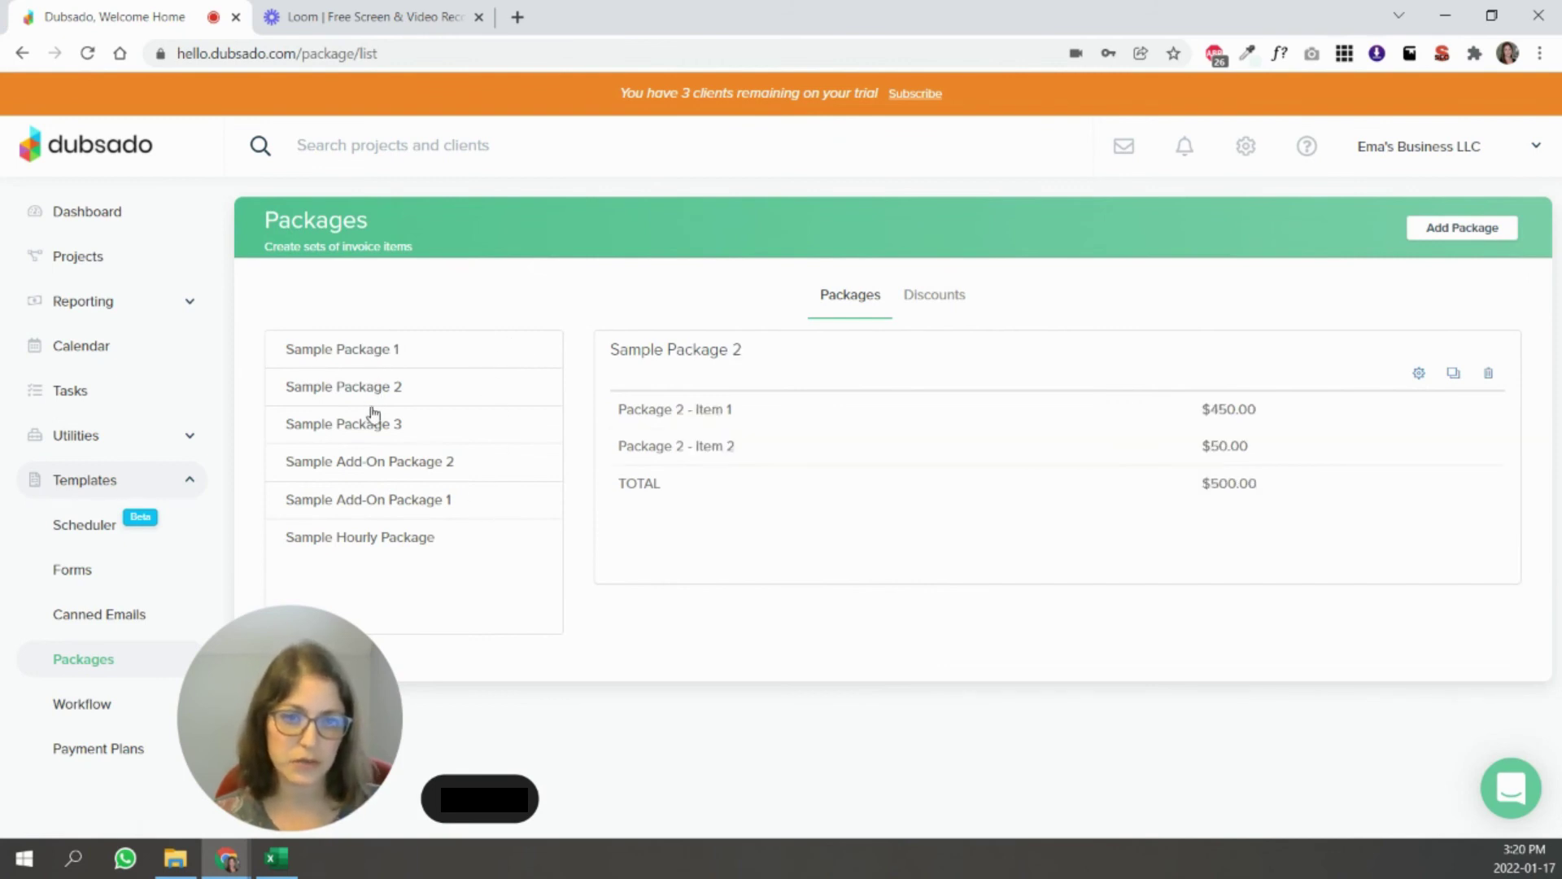
click(376, 430)
click(383, 470)
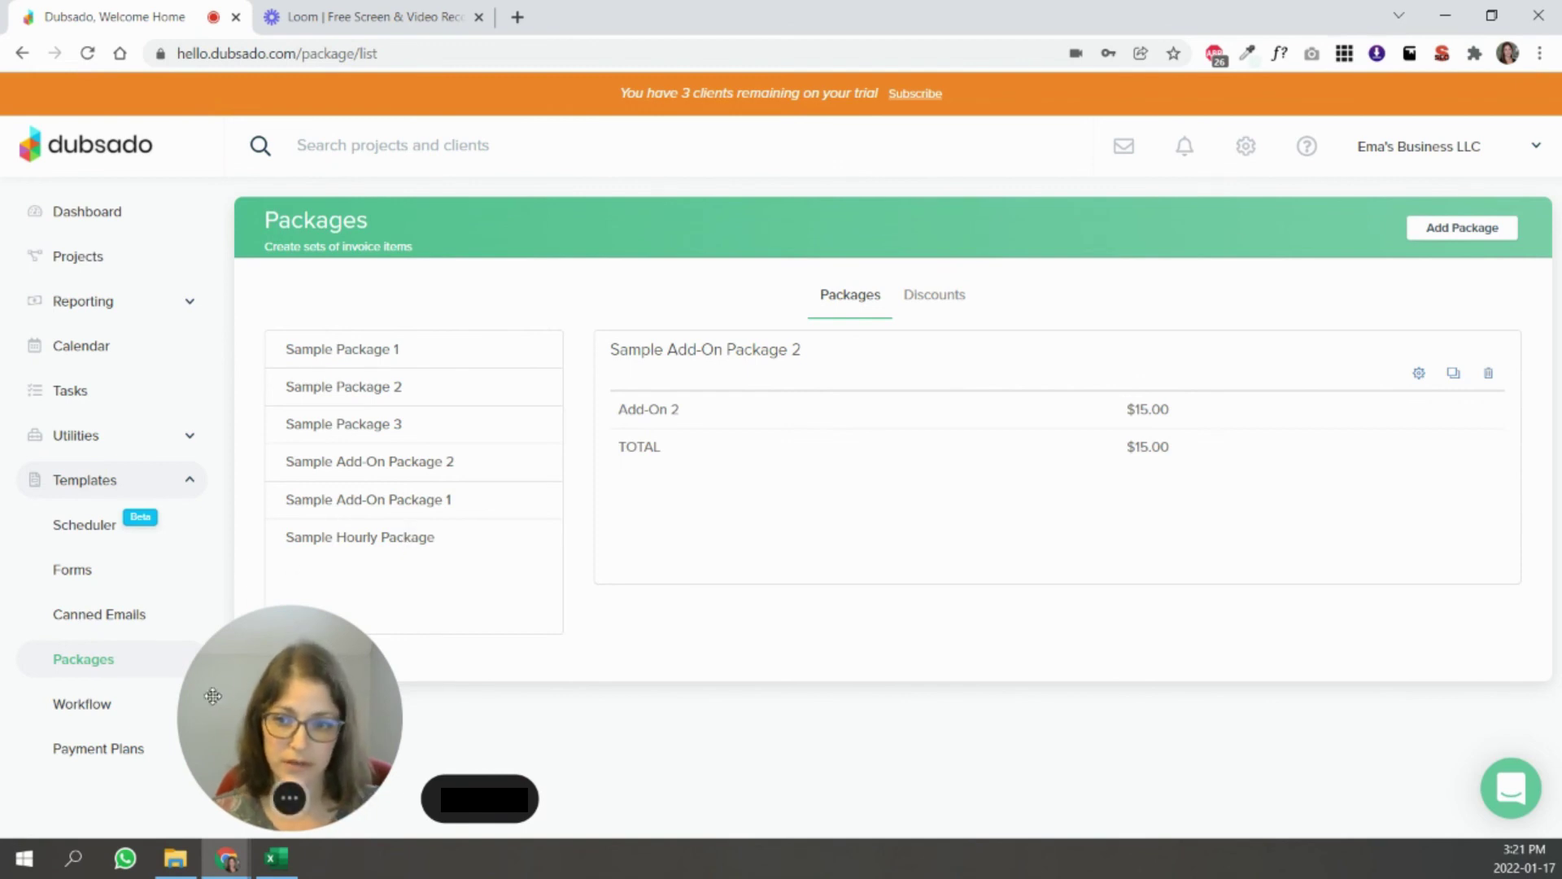
click(88, 703)
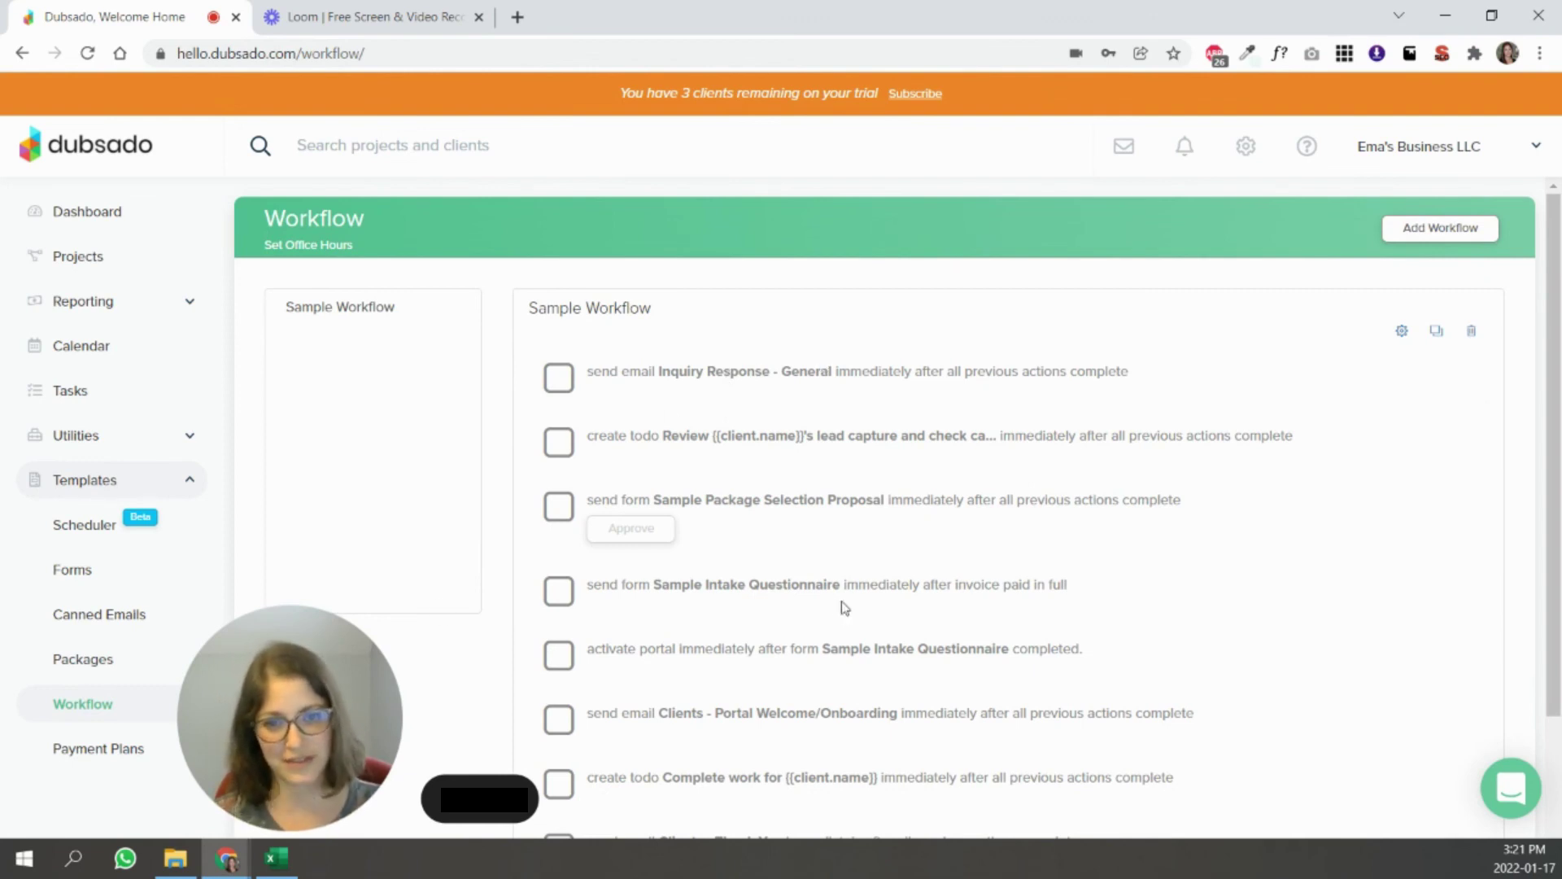
- Open the Payment Plans templates to view the 34/33/33 plan's three installments
drag(325, 678, 296, 677)
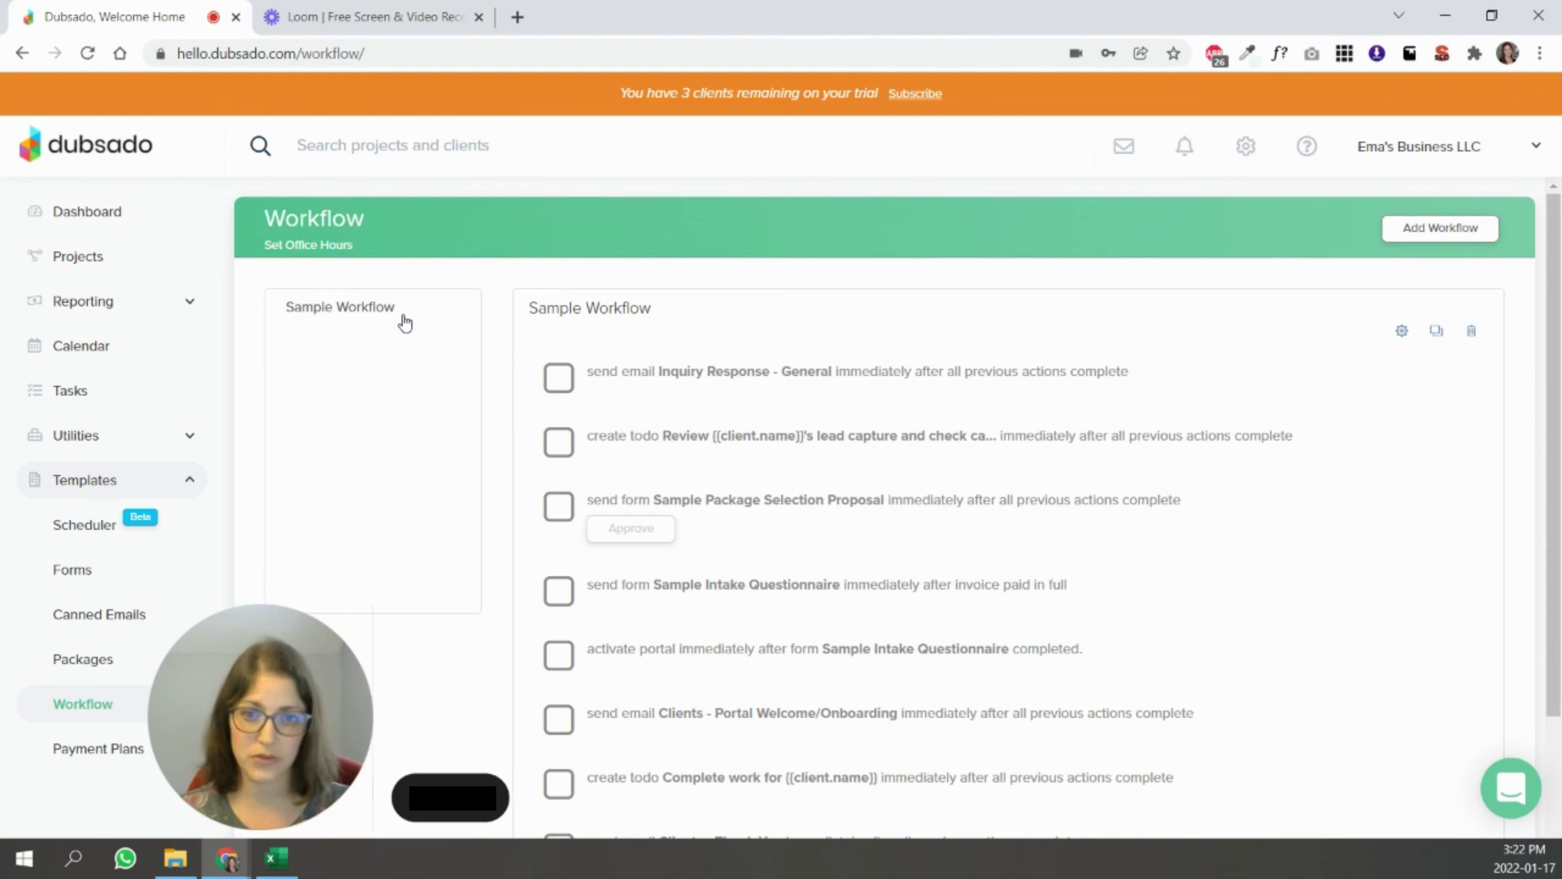
click(106, 767)
drag(324, 688, 202, 688)
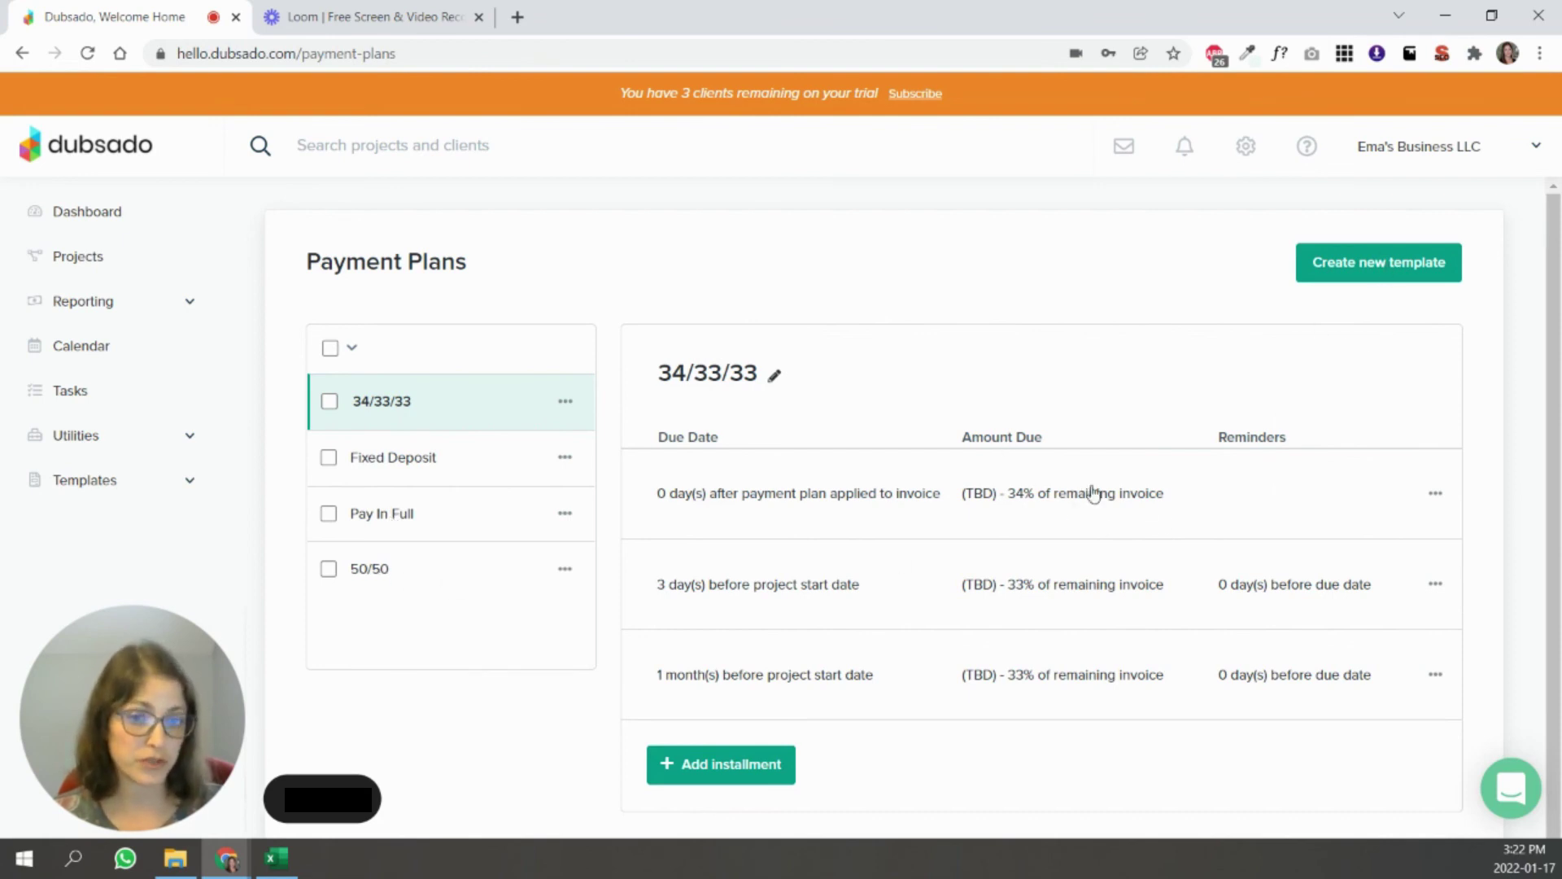
- Expand the first 34% installment and change its due-date offset to 10 days
click(1434, 502)
click(900, 499)
scroll(1009, 484, down, 3)
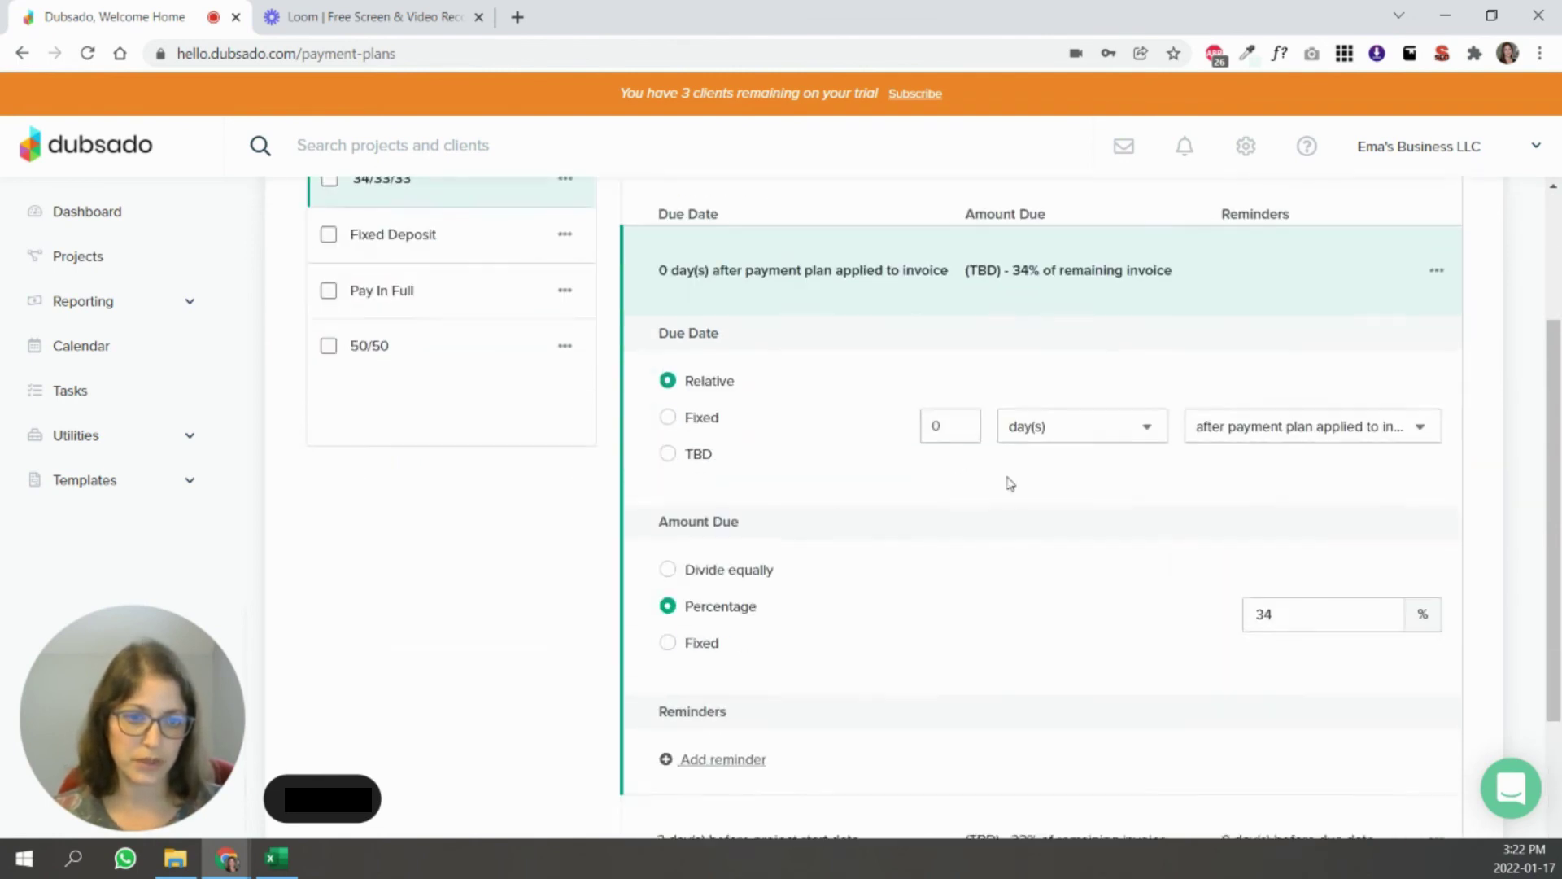
scroll(1245, 358, down, 1)
scroll(1229, 398, up, 1)
click(1255, 444)
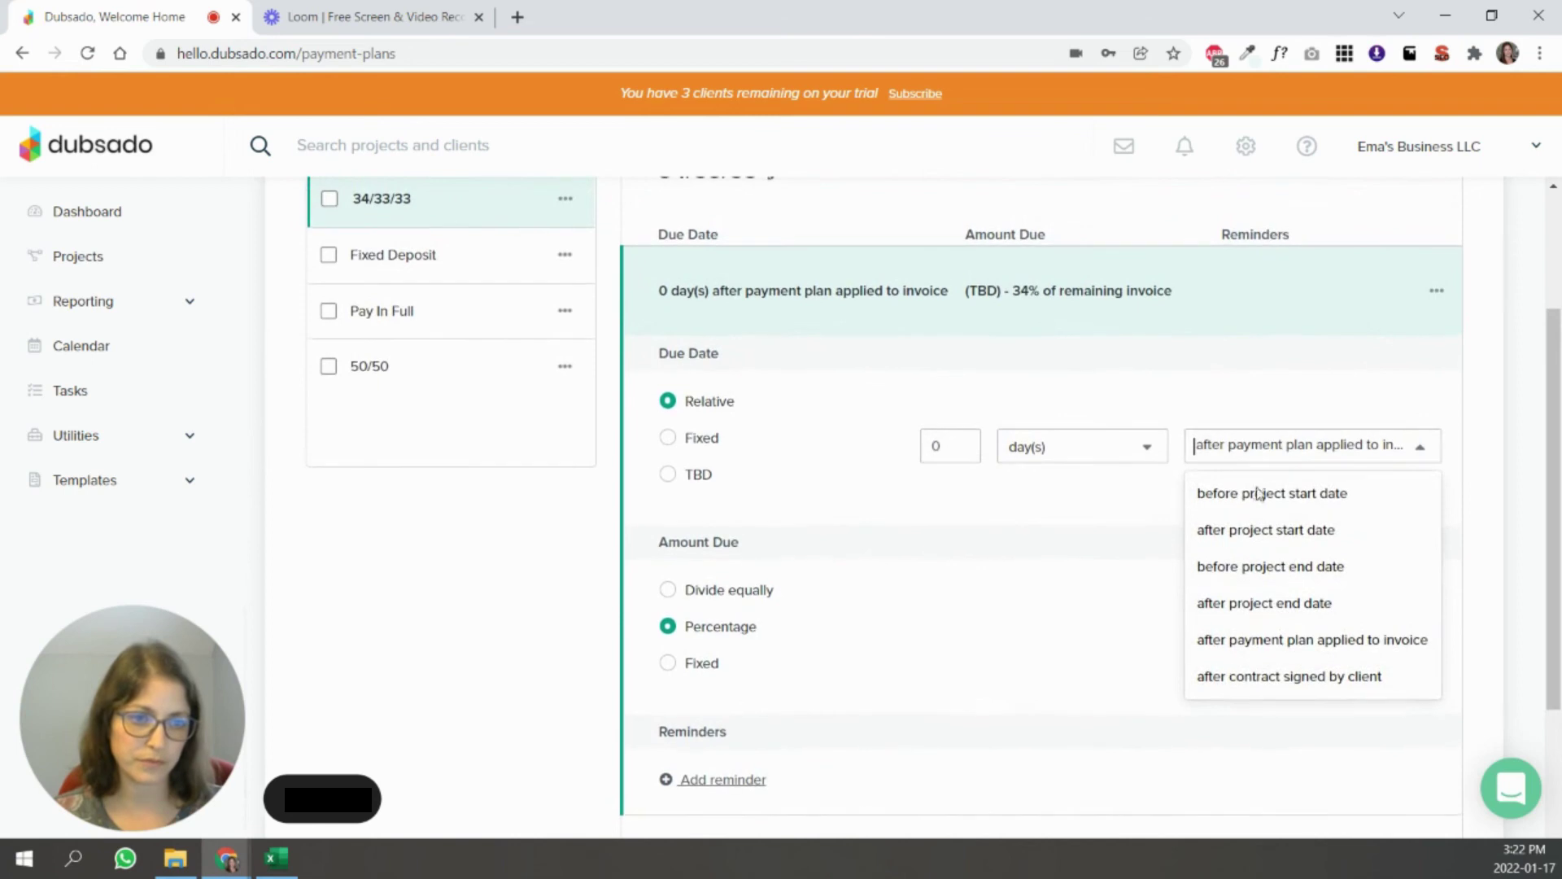
click(936, 446)
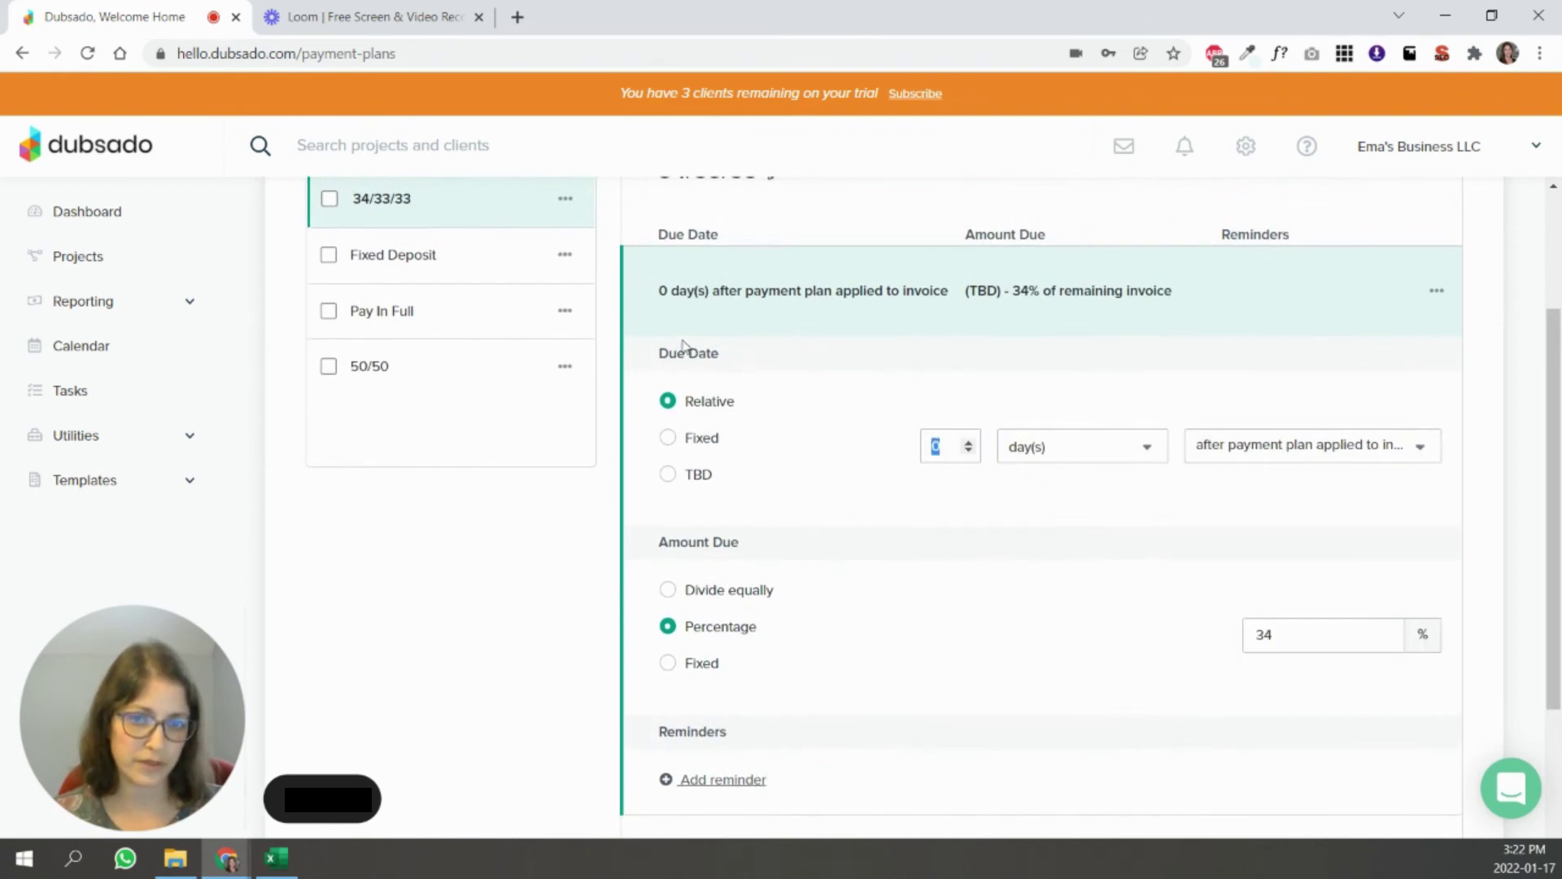
text(10)
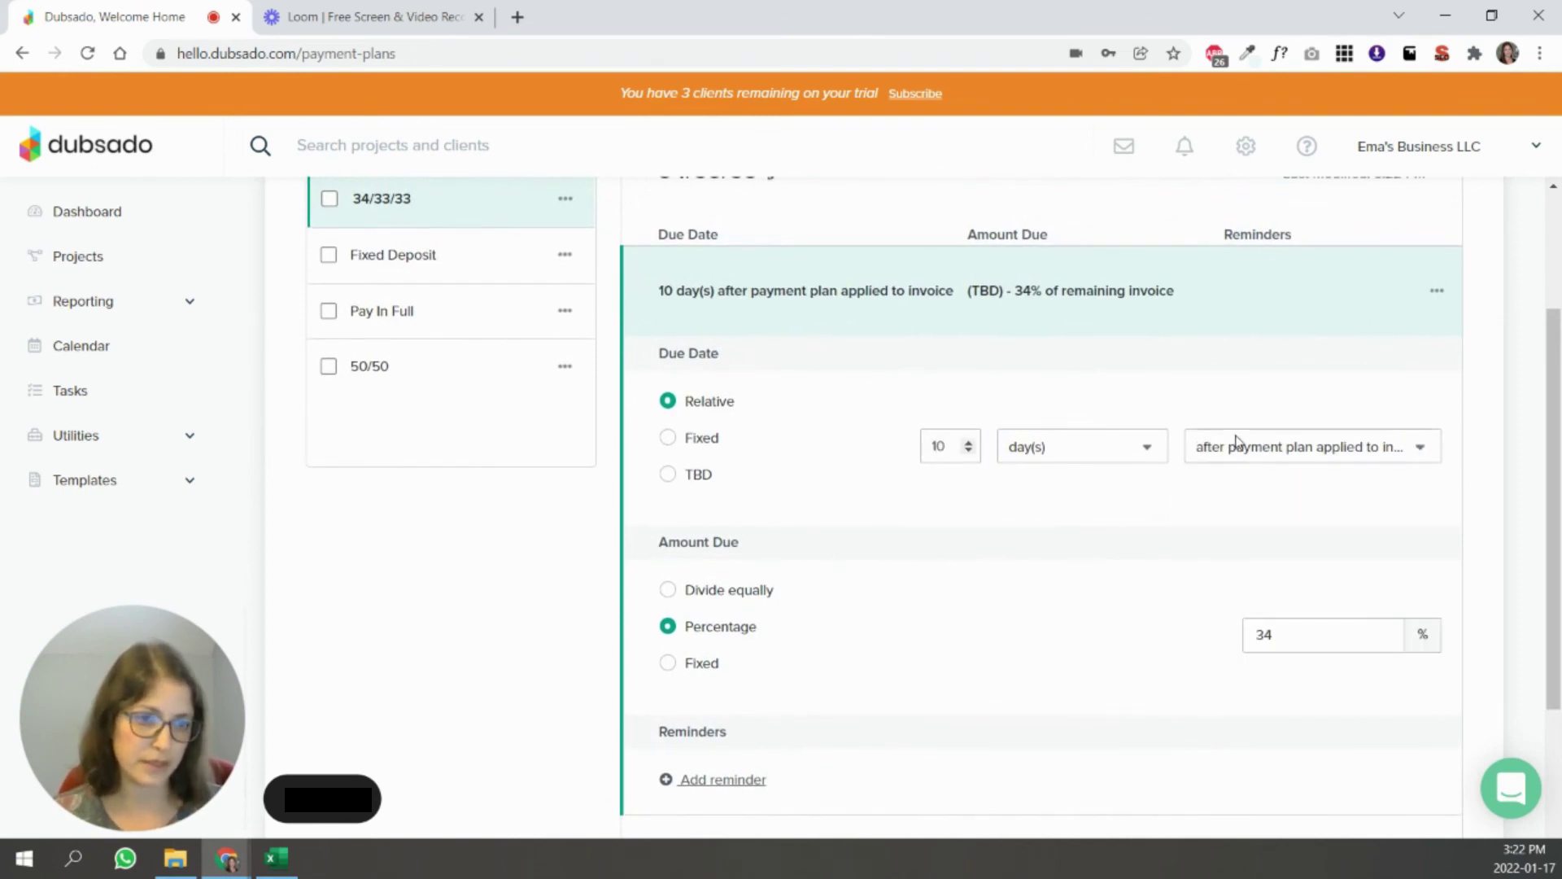
- Make the first installment due before the project start date
click(1242, 459)
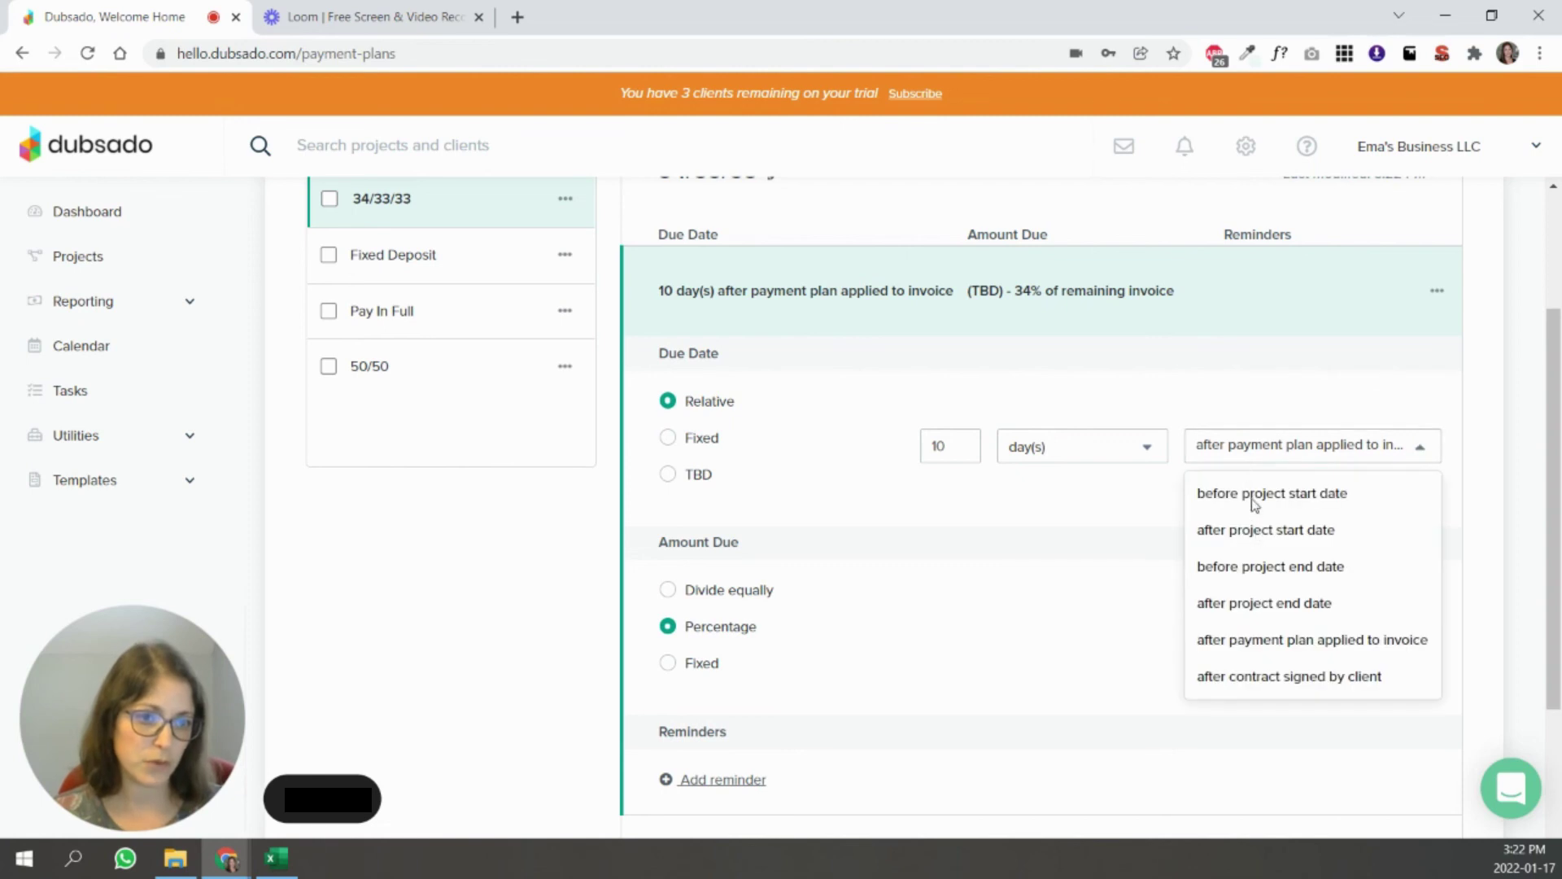
click(1254, 494)
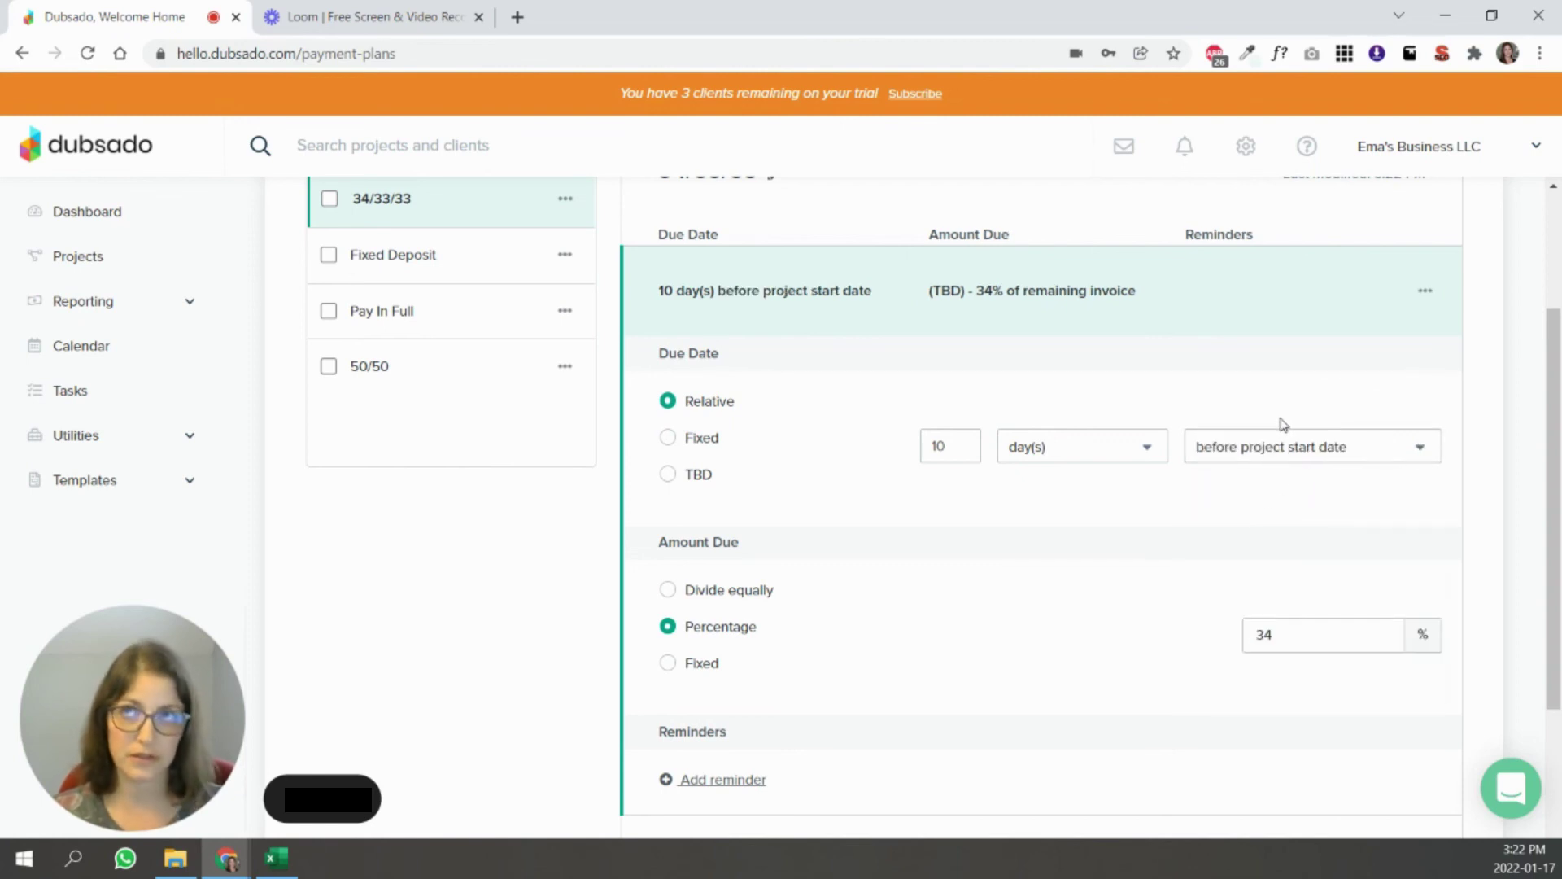
scroll(1364, 436, up, 3)
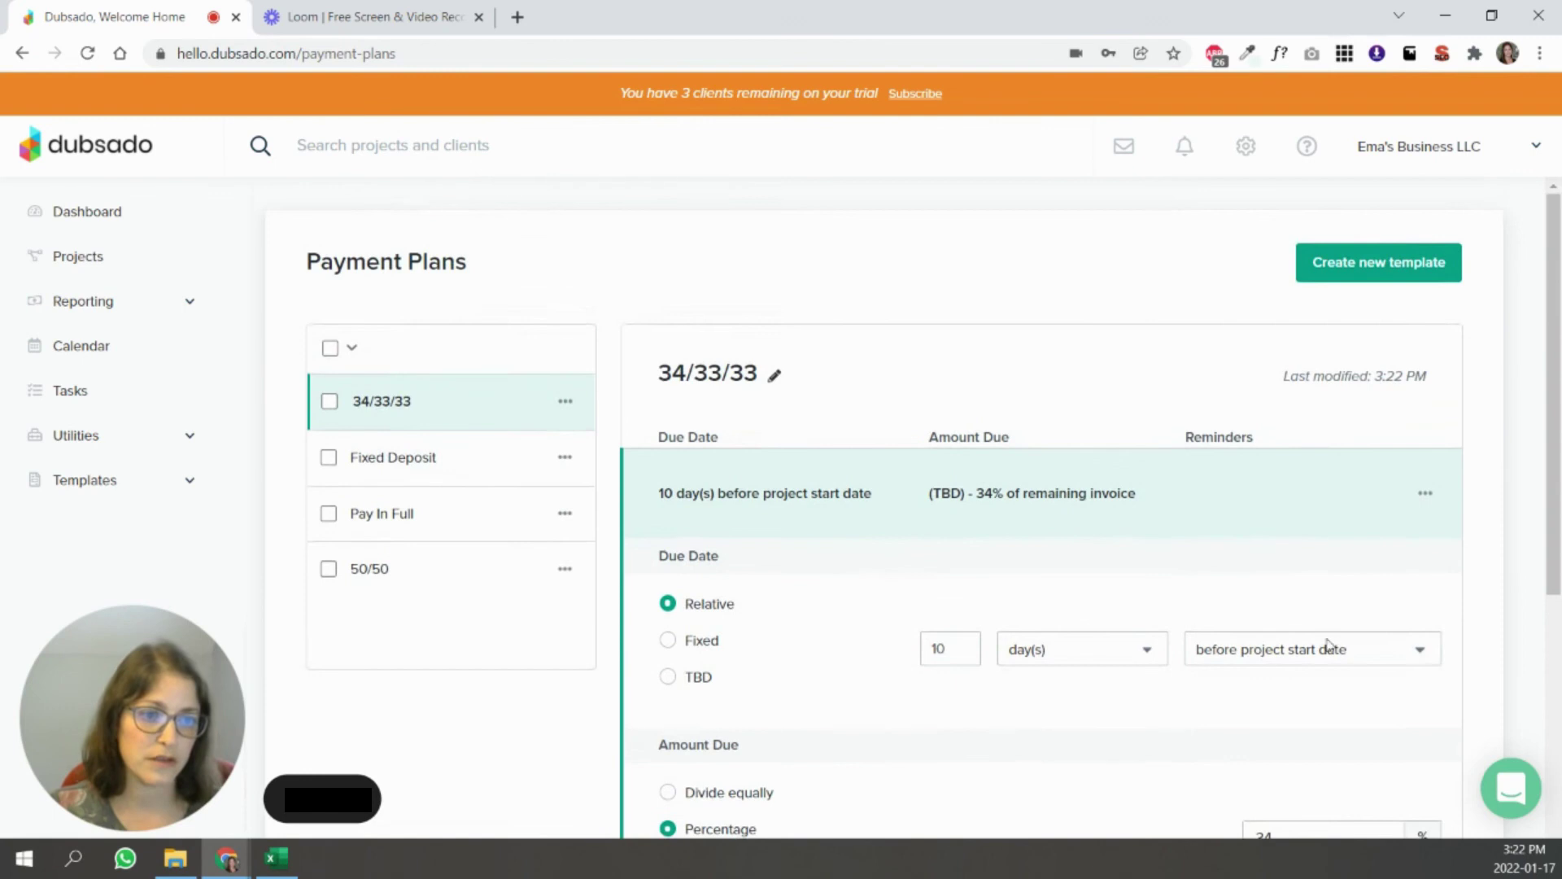
scroll(1189, 482, down, 2)
click(1244, 448)
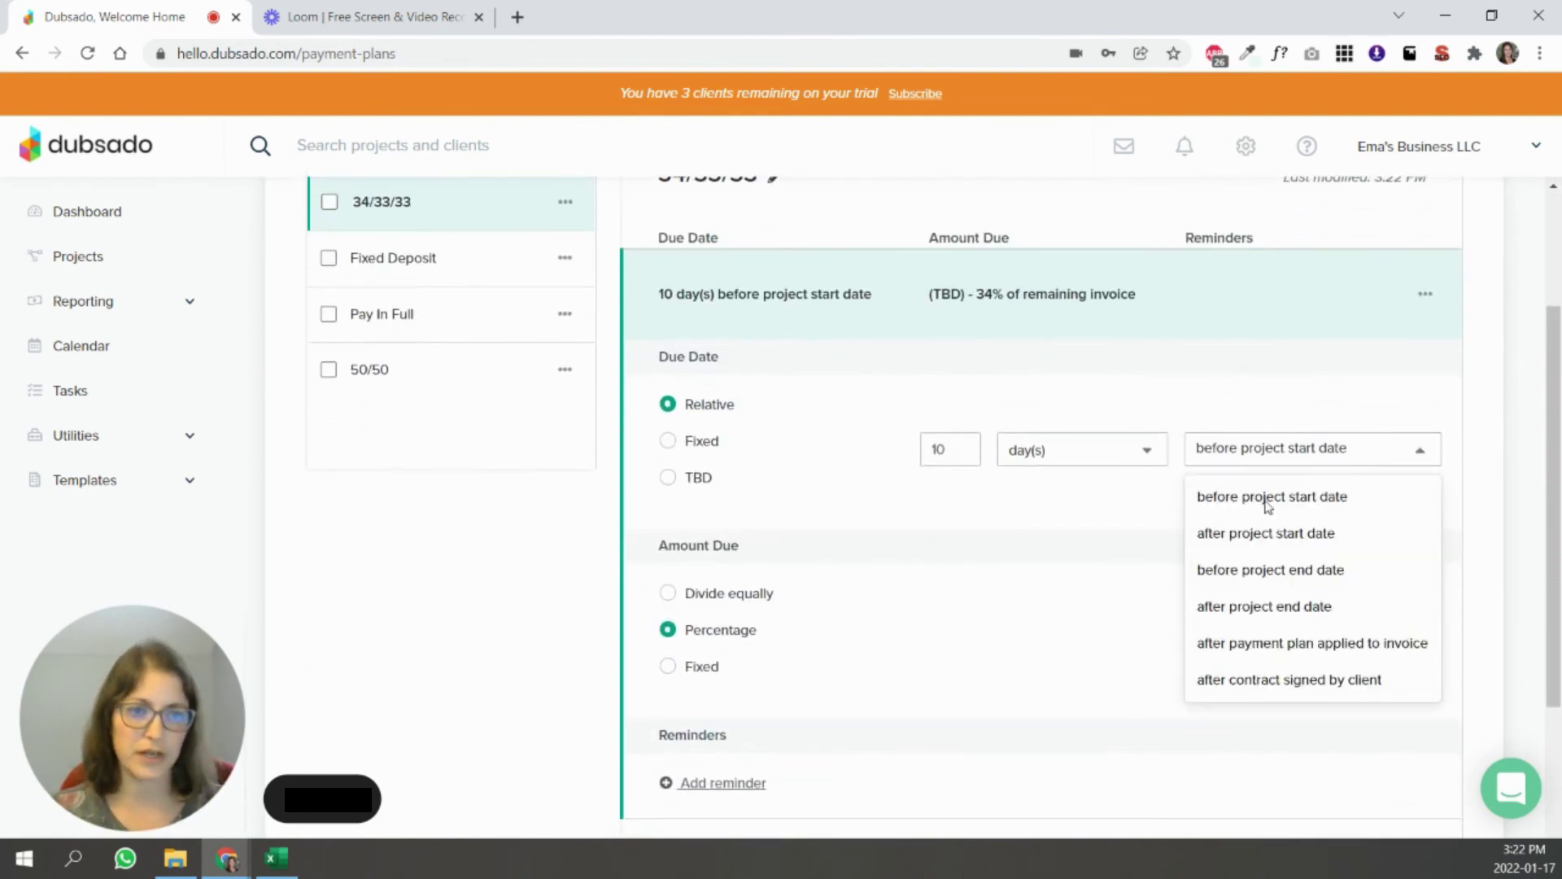
click(981, 519)
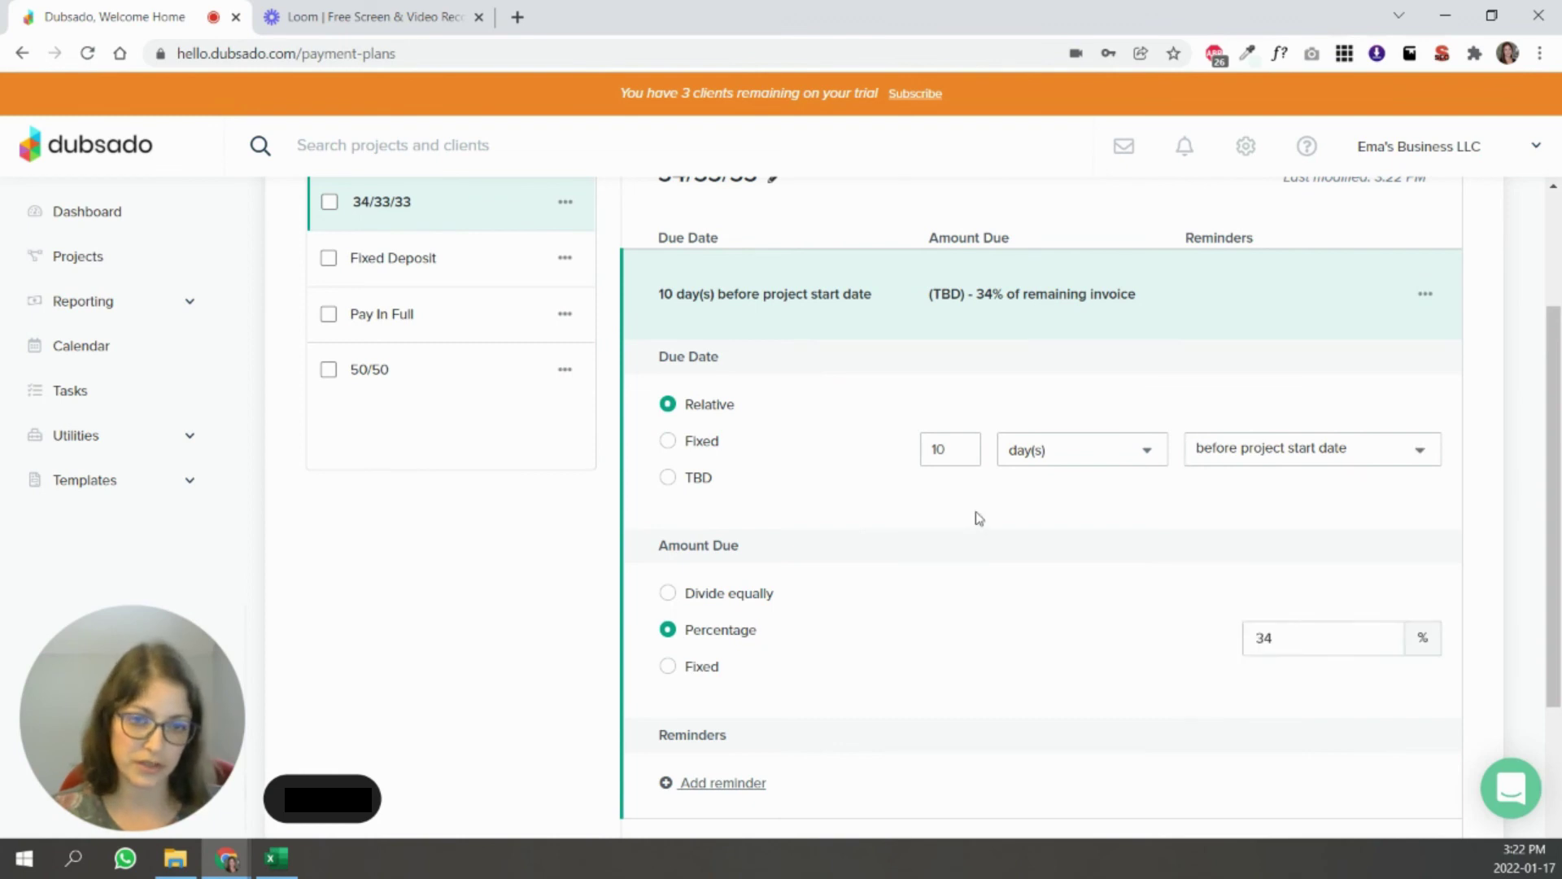